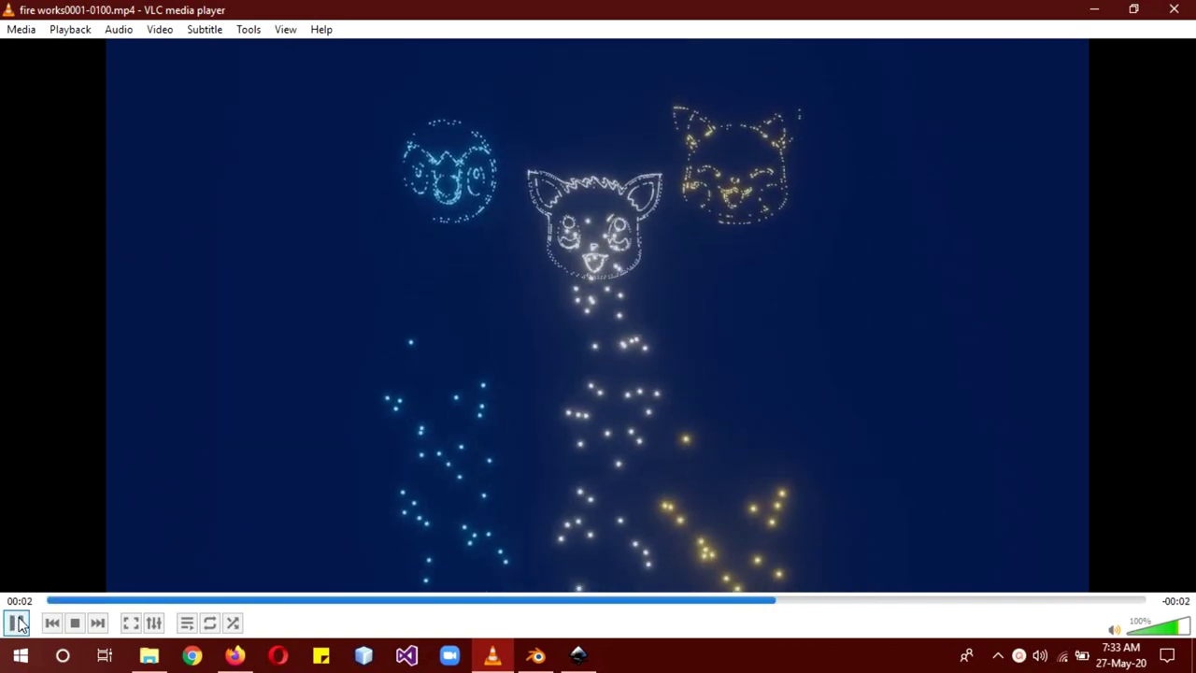
Pause the firework clip in VLC and close the player.
left_click(18, 623)
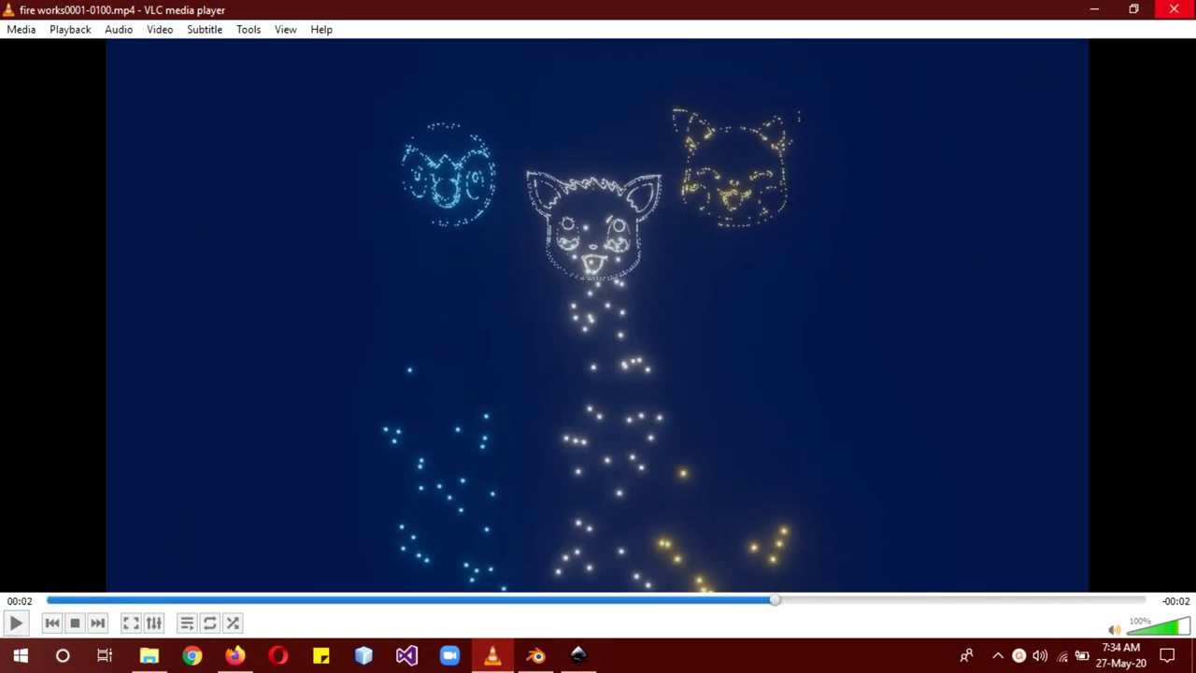
left_click(1174, 9)
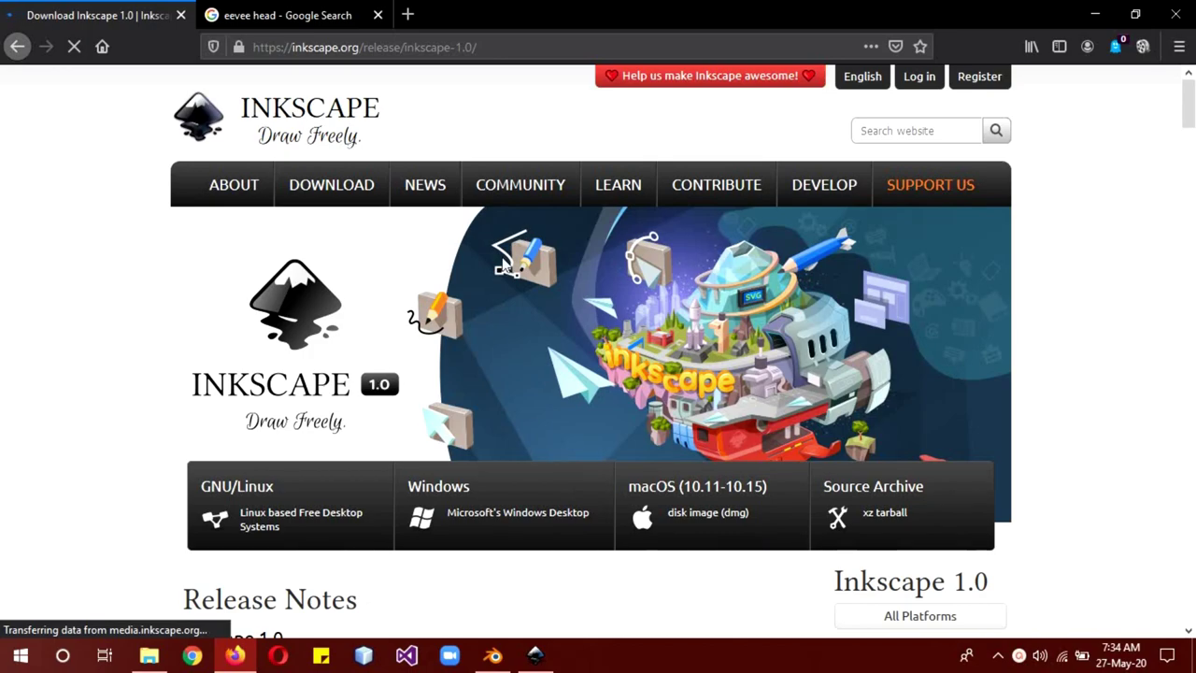
Show the 'eevee head' Google Images results from the top, then quit Firefox.
left_click(311, 11)
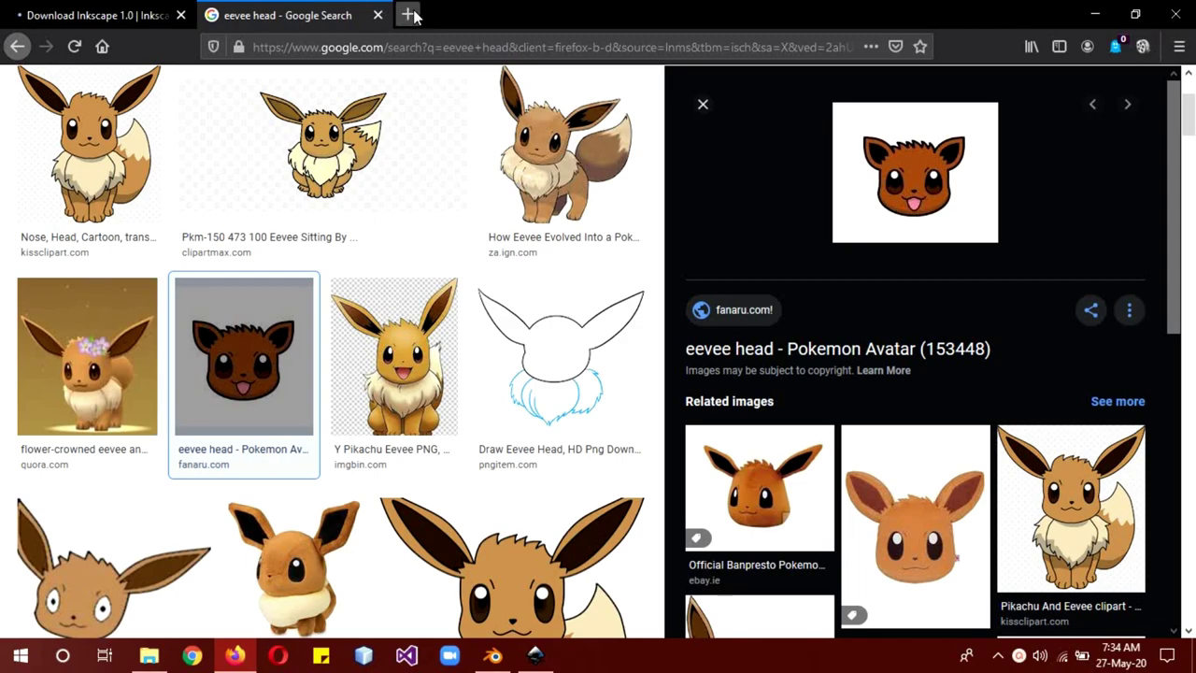
scroll(630, 196, "up", 2)
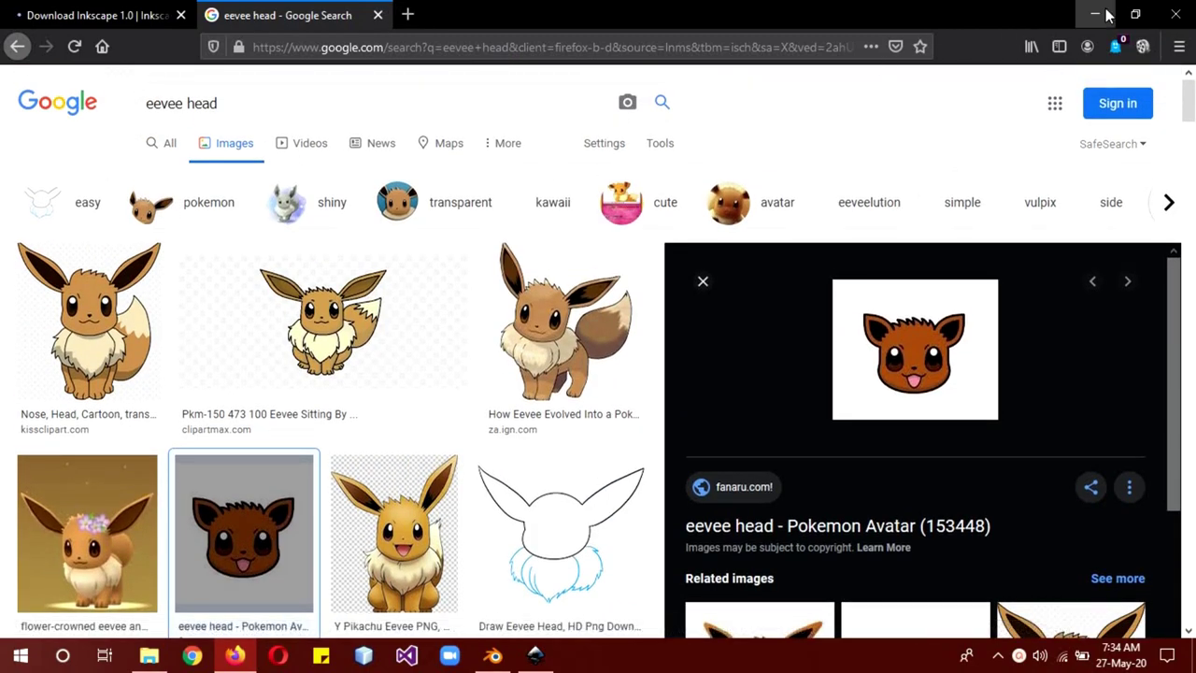
left_click(1175, 14)
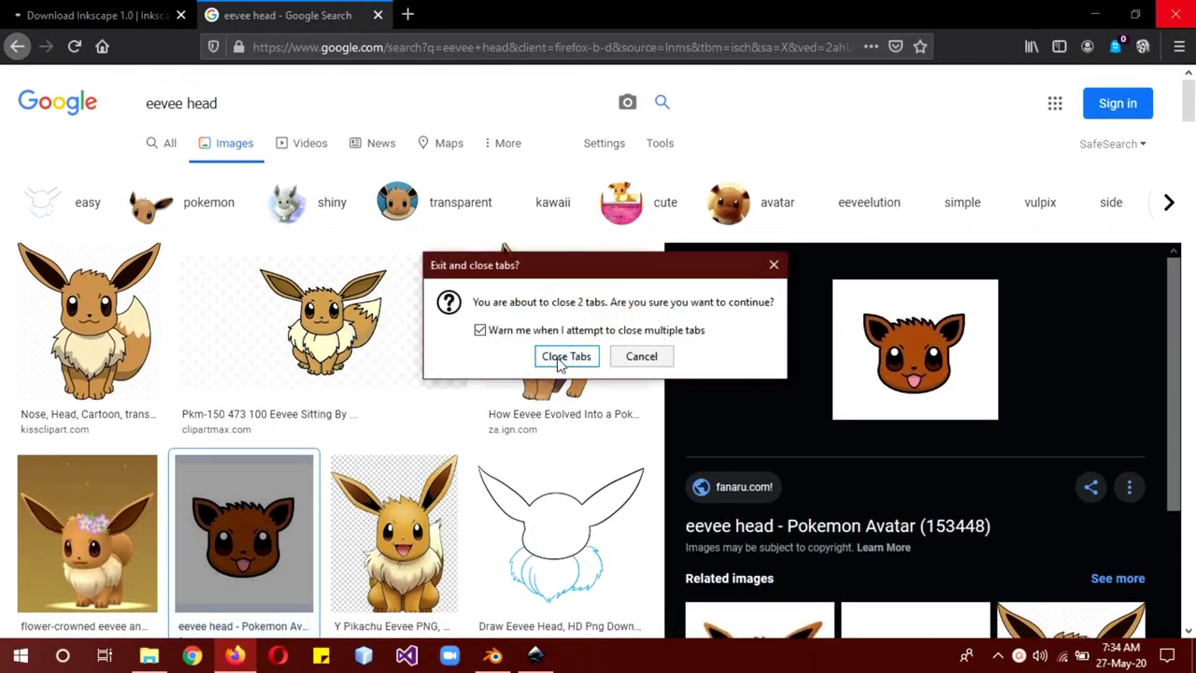
Confirm closing both tabs, import the 'unnamed' Eevee picture and enlarge it to about 494.7 × 418.8 mm.
left_click(563, 358)
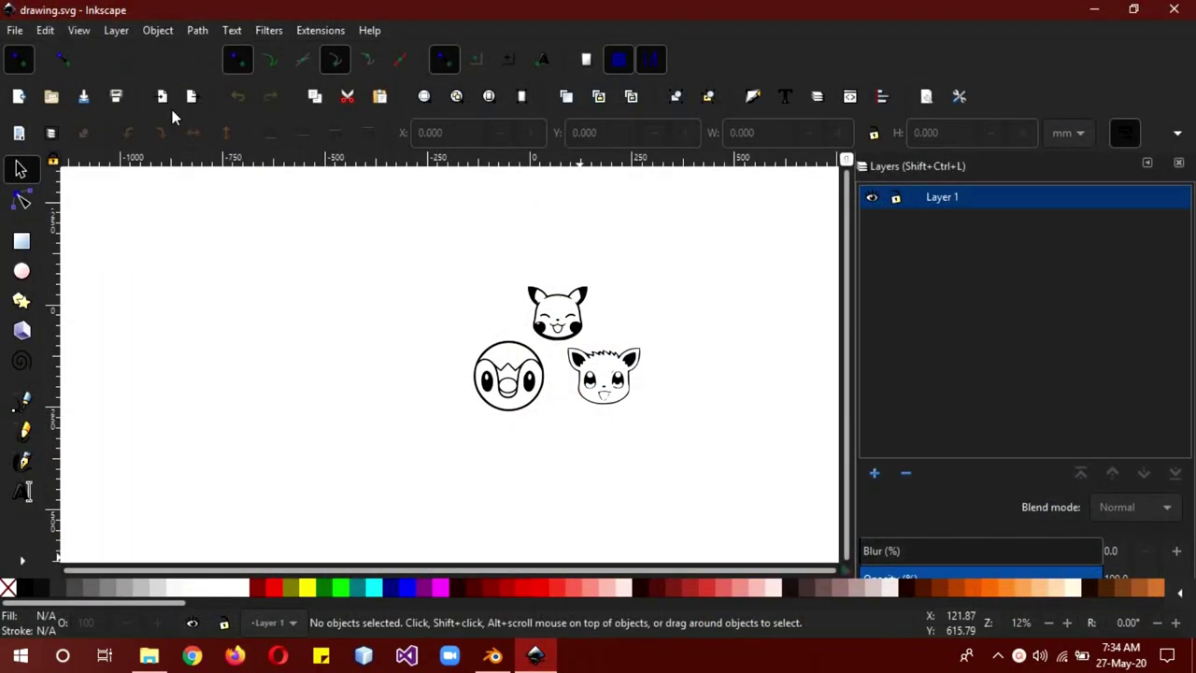
left_click(14, 32)
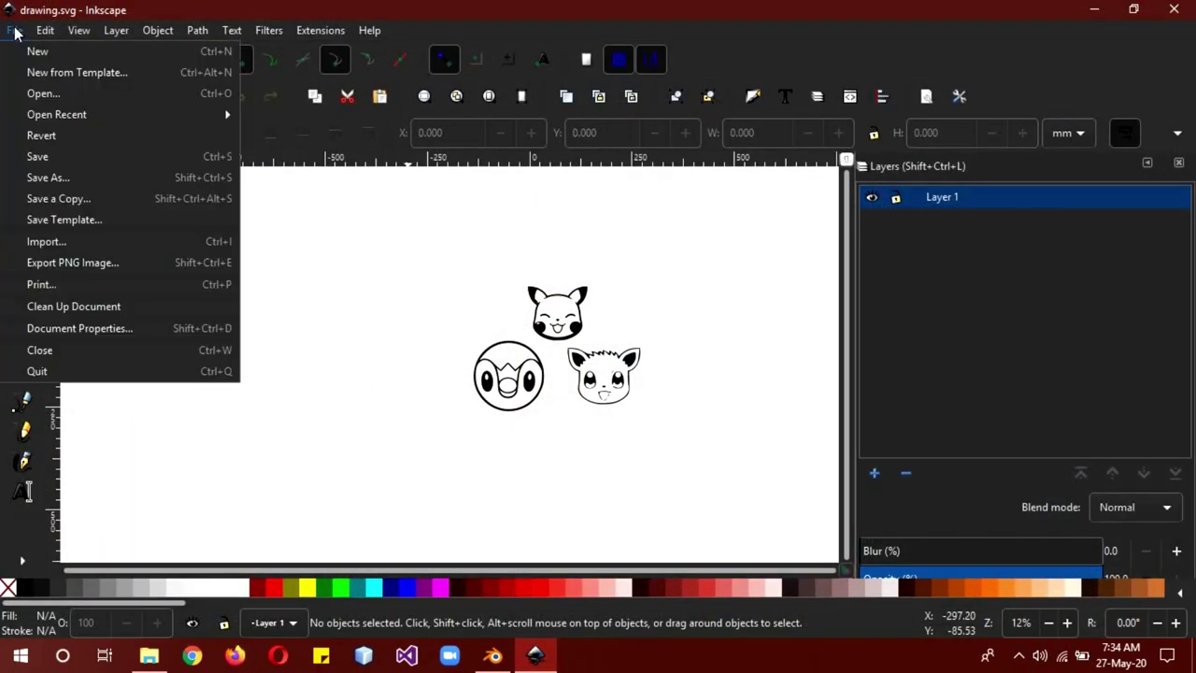
left_click(69, 244)
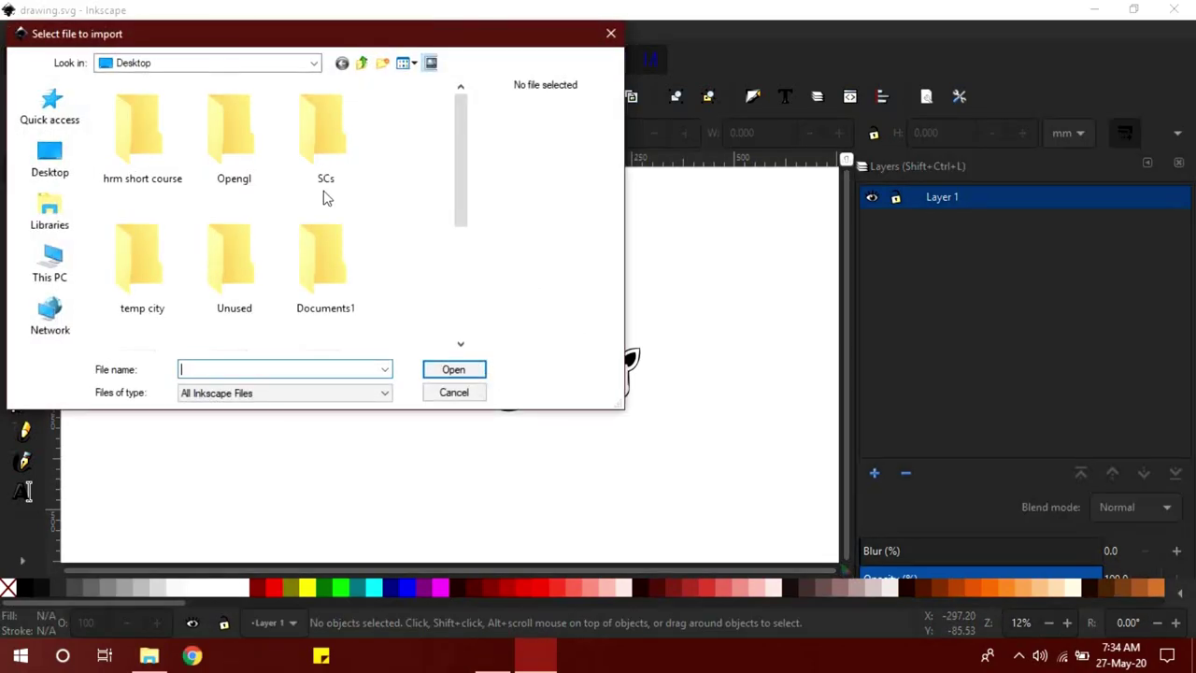
scroll(325, 196, "down", 3)
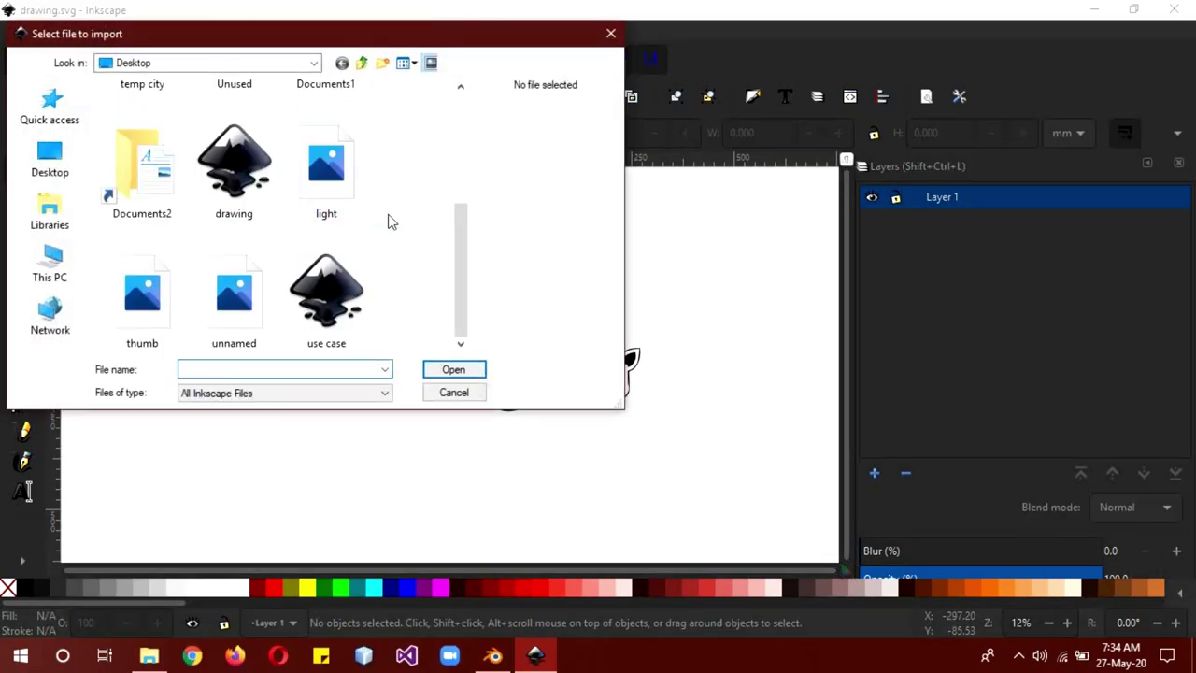
double_click(248, 308)
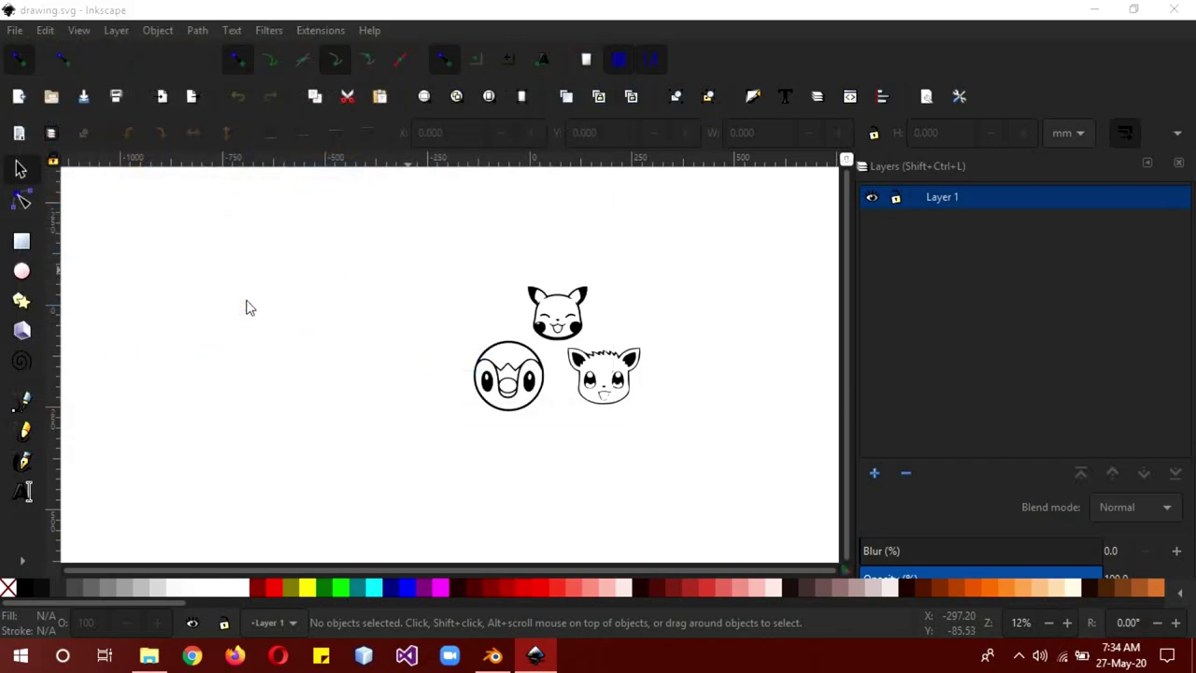
left_click(700, 440)
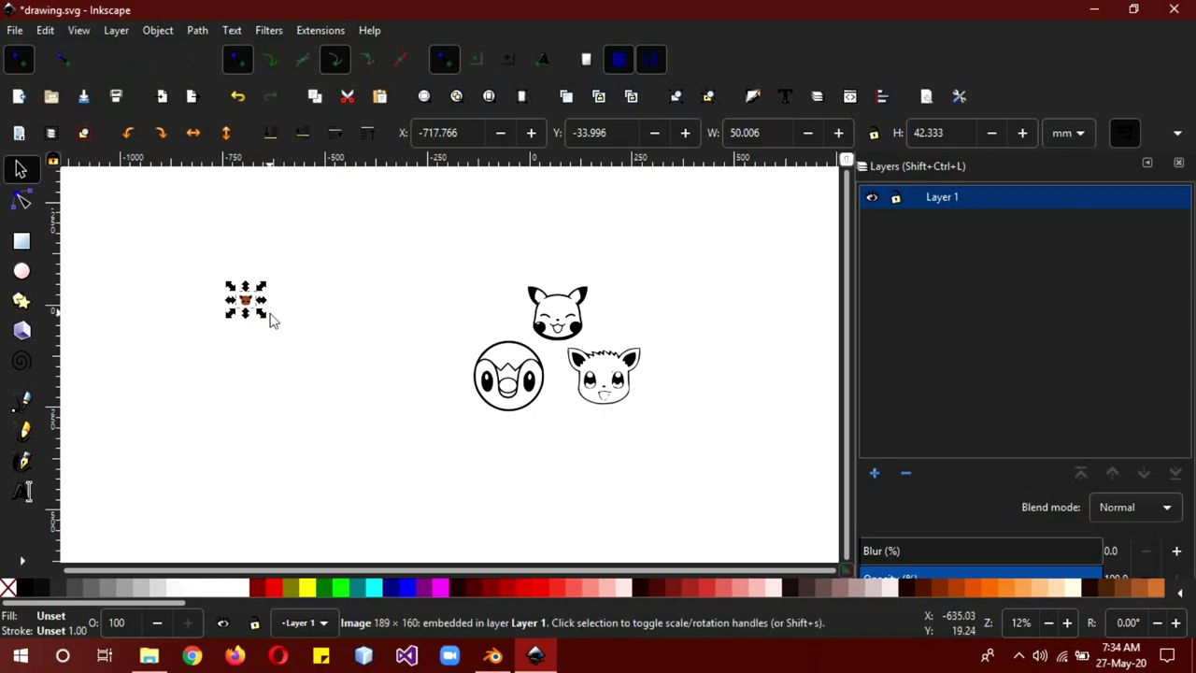
left_click_drag(267, 317, 449, 488)
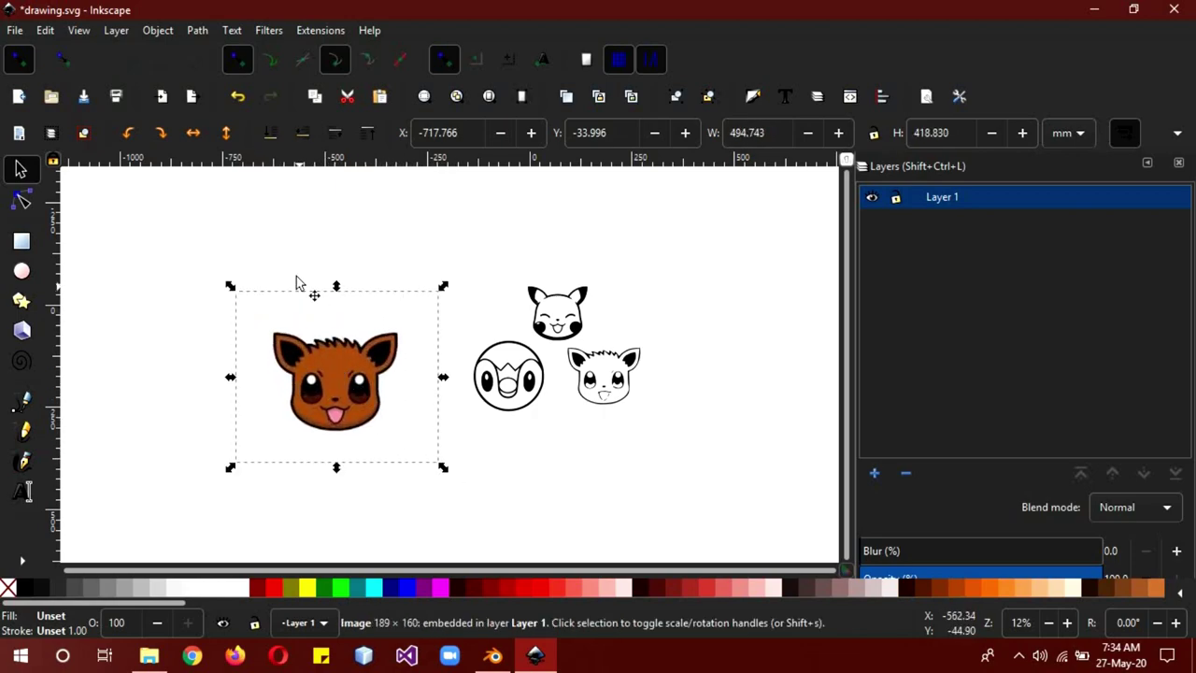
left_click(197, 30)
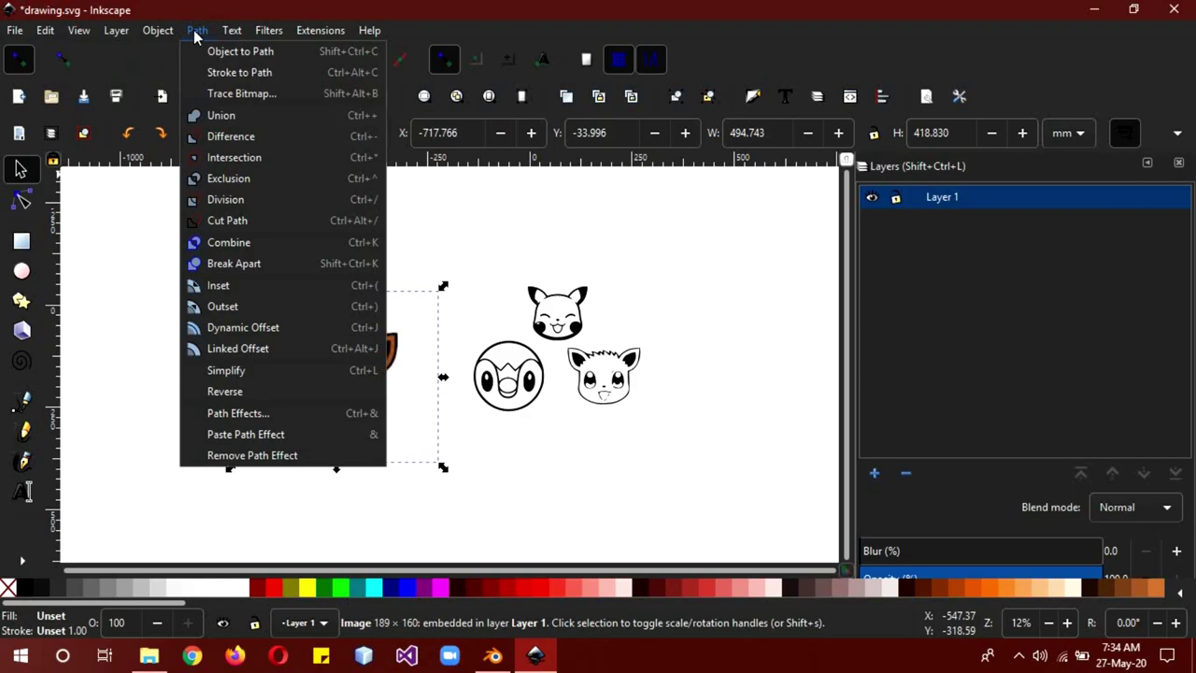
Trace the Eevee picture with Trace Bitmap at the 0.450 brightness cutoff.
left_click(241, 95)
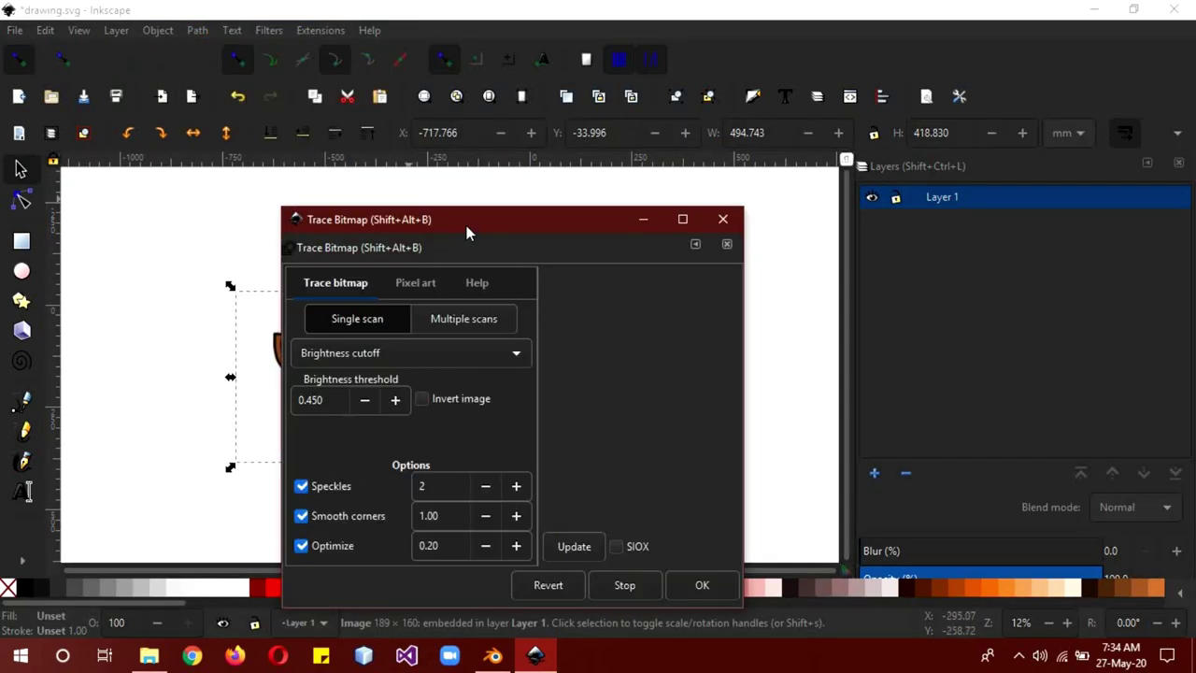
mouse_move(449, 221)
left_mouse_down()
mouse_move(755, 75)
mouse_move(837, 55)
mouse_move(872, 88)
left_mouse_up()
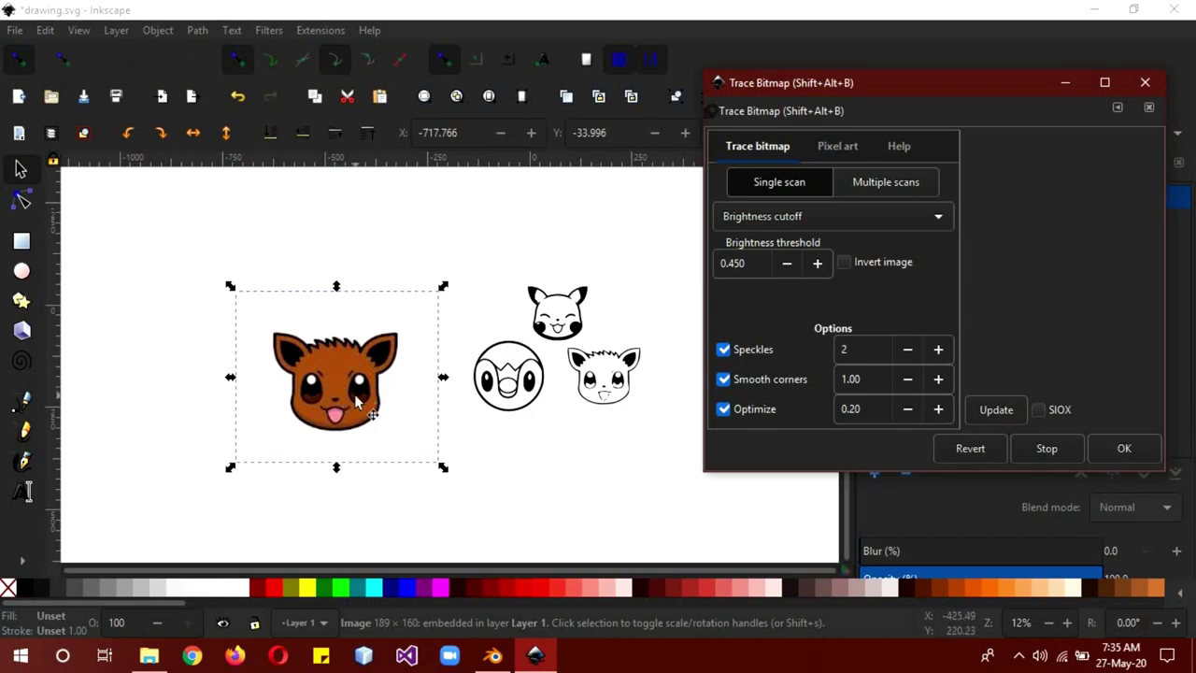
left_click(1124, 448)
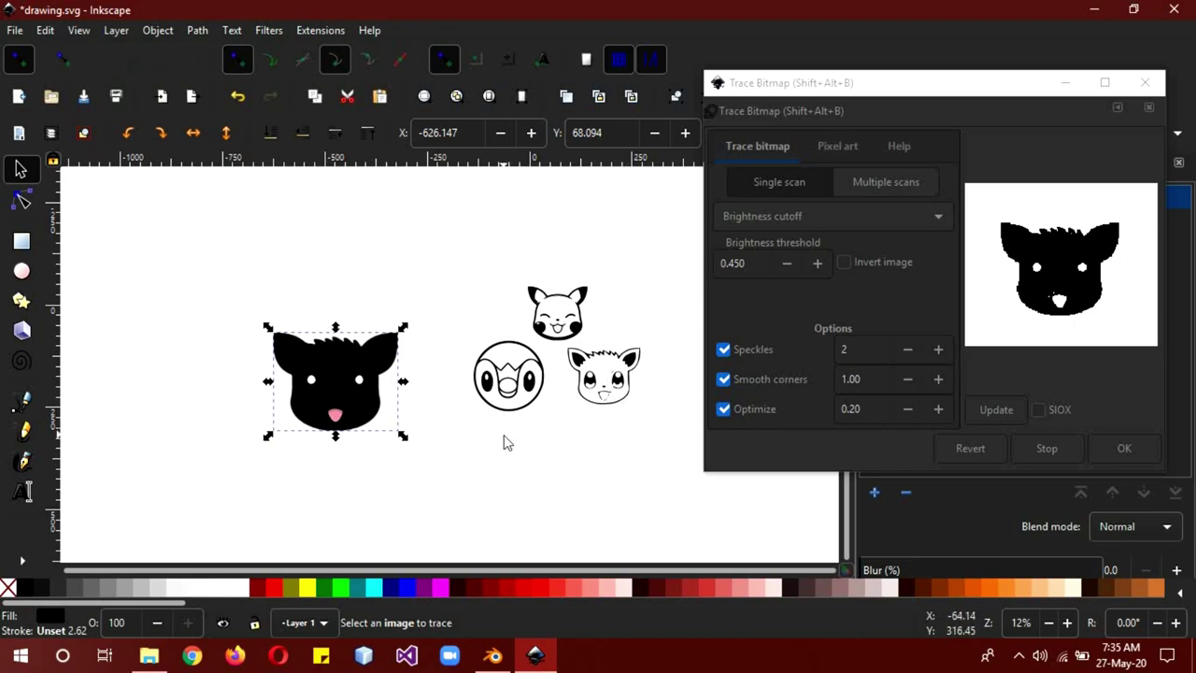
Move the solid black traced silhouette off the picture and delete it.
left_click(487, 473)
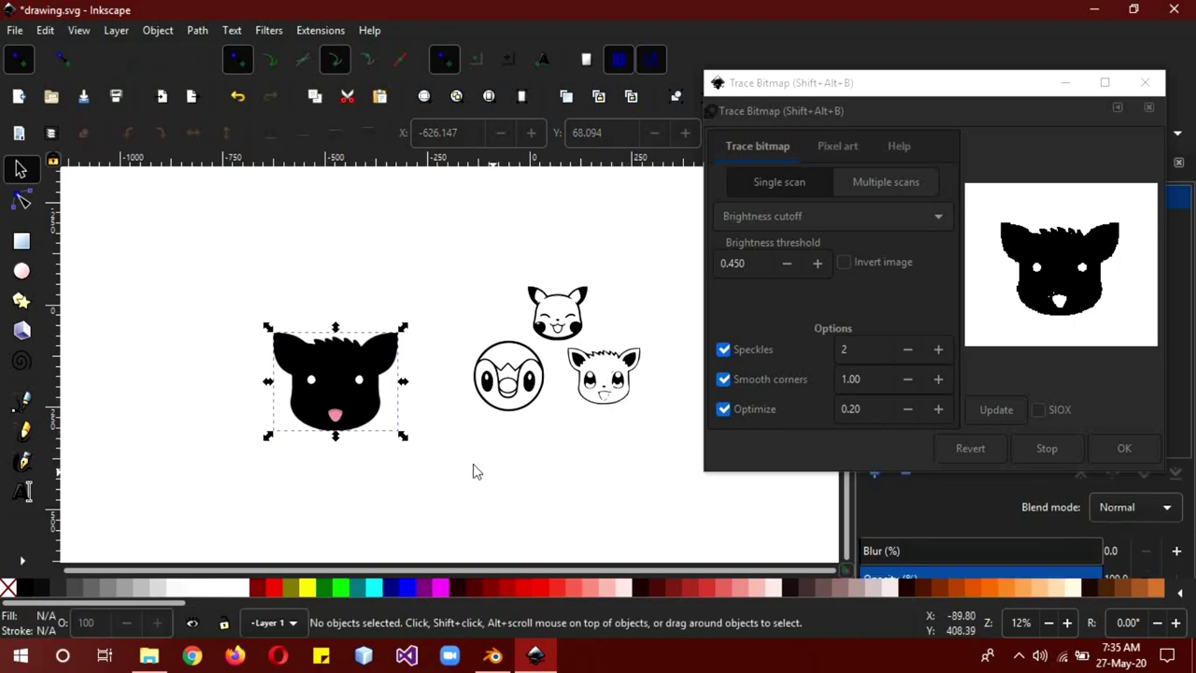
left_click(360, 413)
left_click_drag(360, 413, 401, 473)
key("Delete")
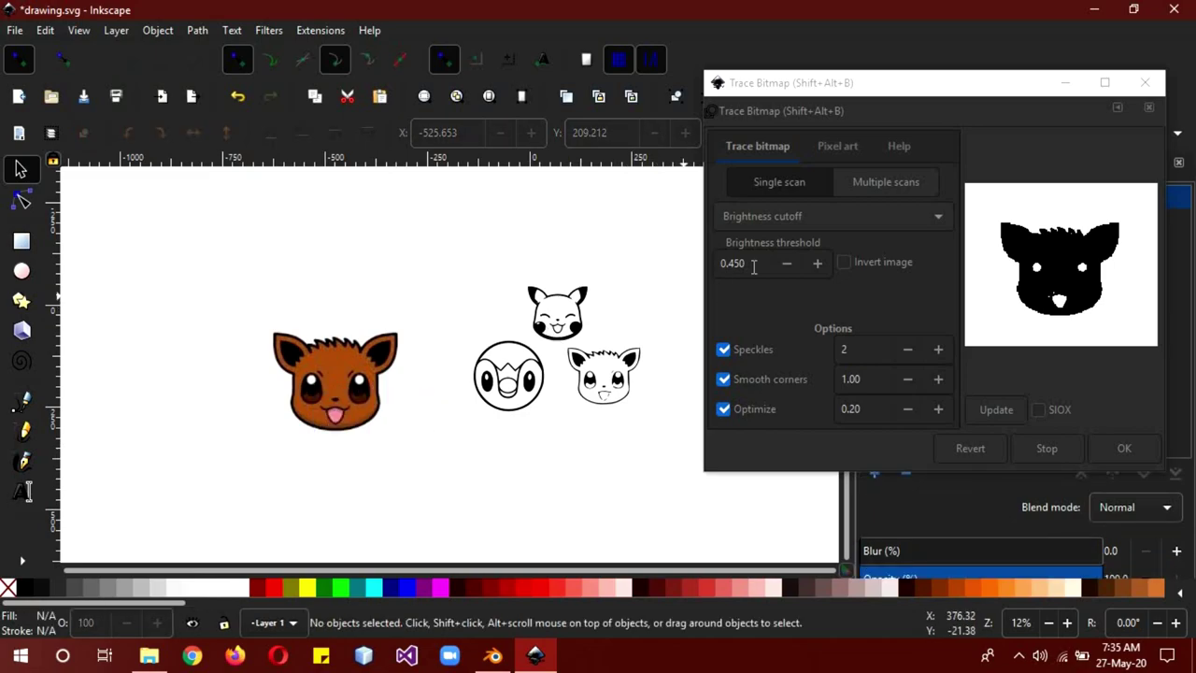
Retrace the Eevee picture with the brightness threshold lowered to 0.1.
left_click(752, 261)
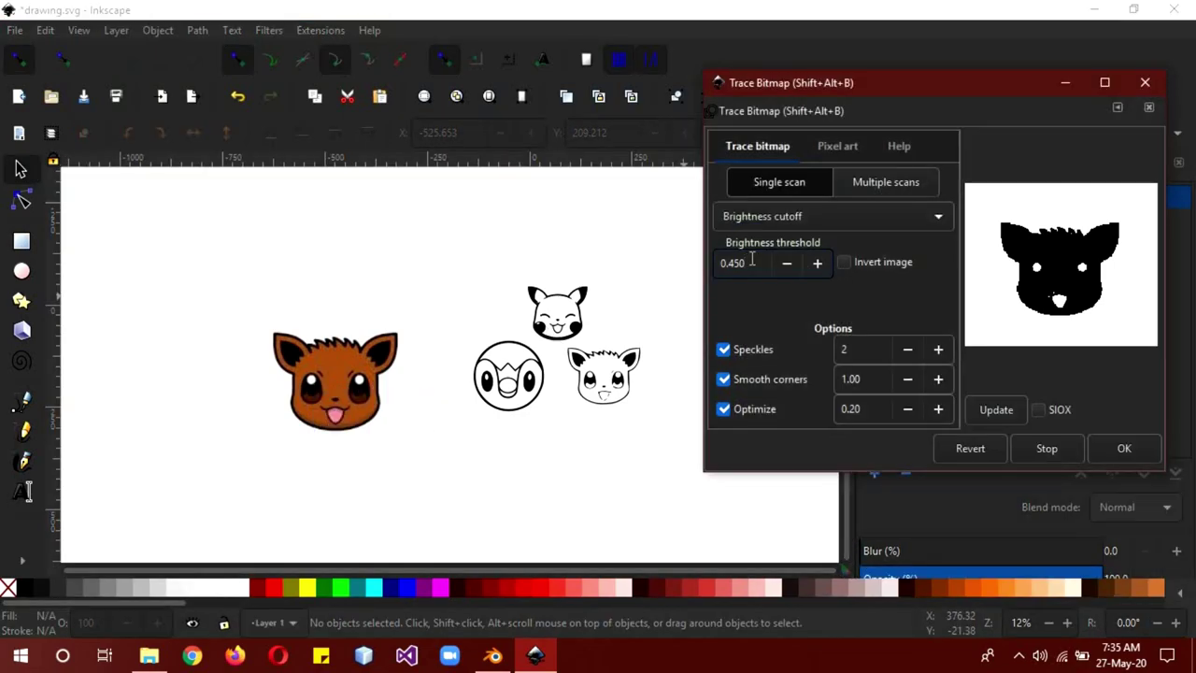
key("BackSpace")
type("1")
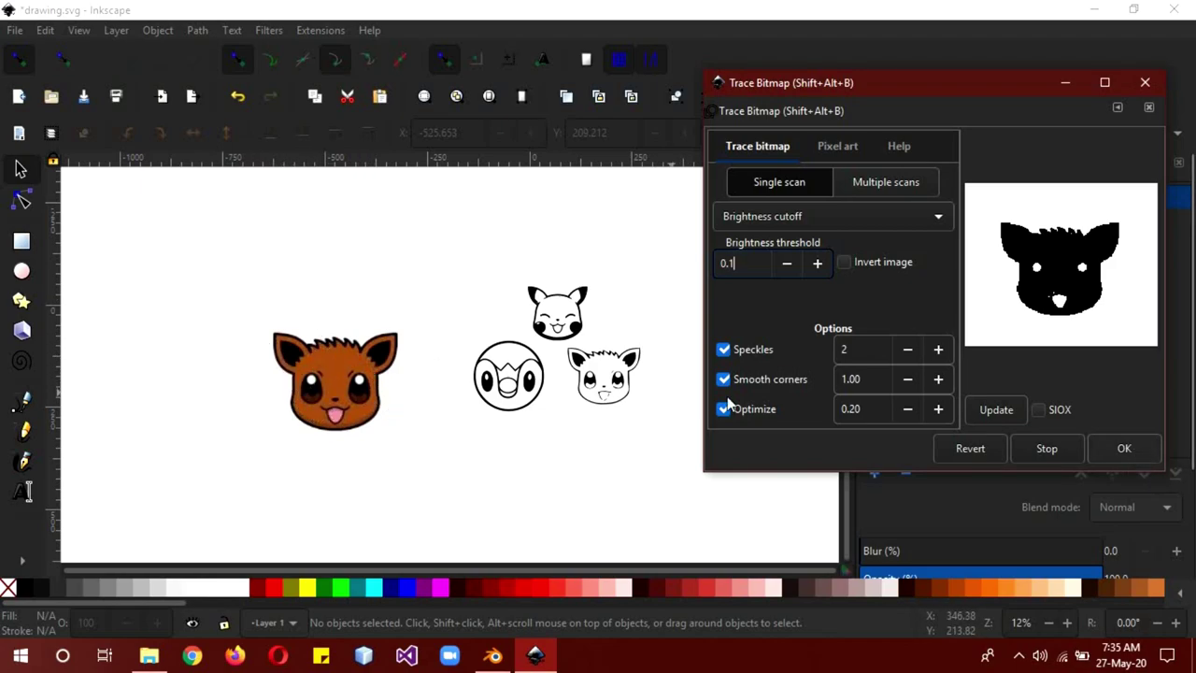
left_click(387, 404)
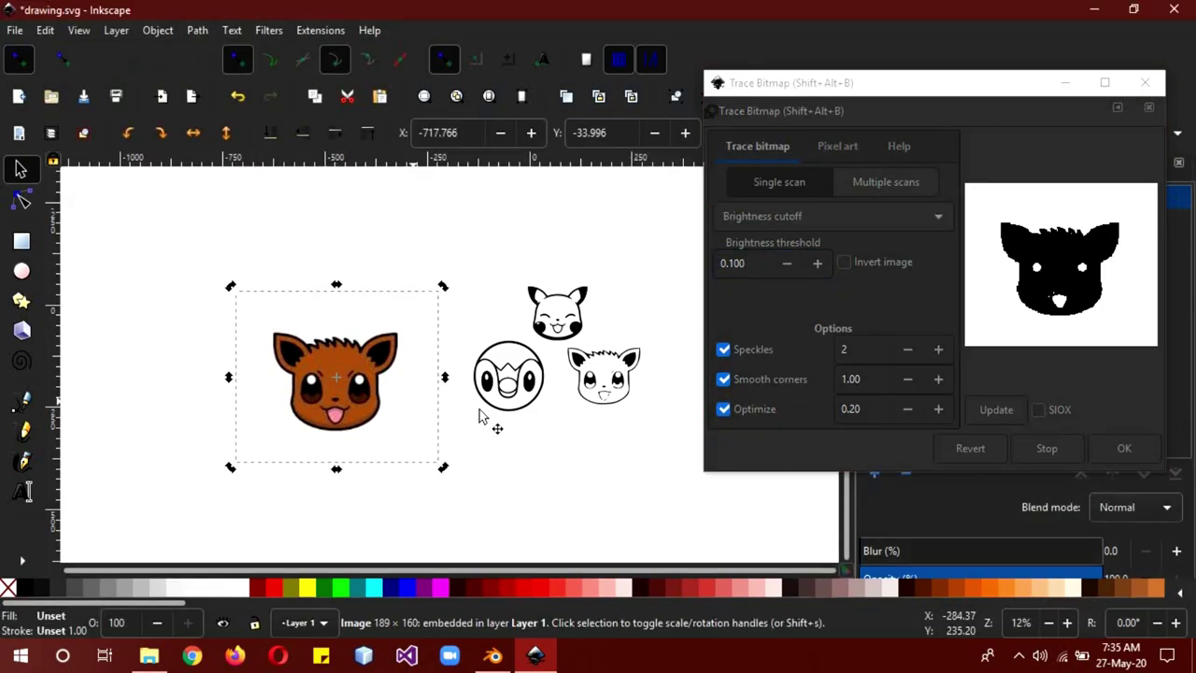
left_click(1114, 455)
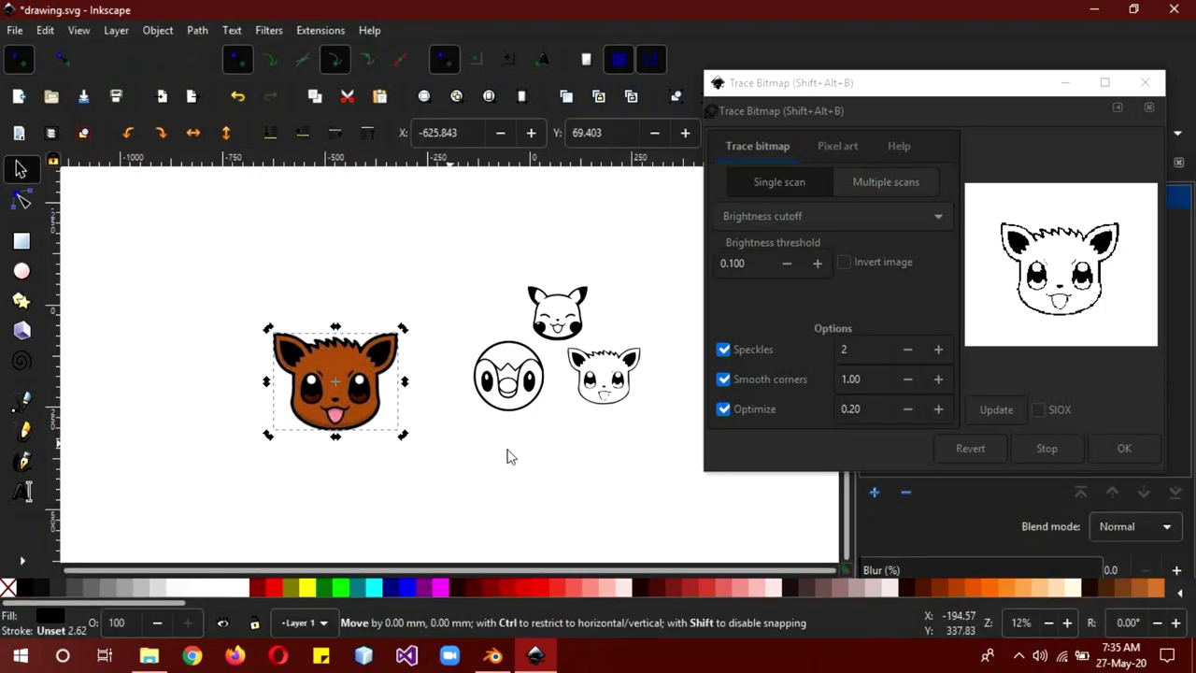
Place the 149-node traced outline above the brown original image.
mouse_move(508, 454)
left_mouse_down()
mouse_move(393, 432)
mouse_move(368, 308)
left_mouse_up()
left_click(473, 448)
left_click_drag(441, 325, 475, 315)
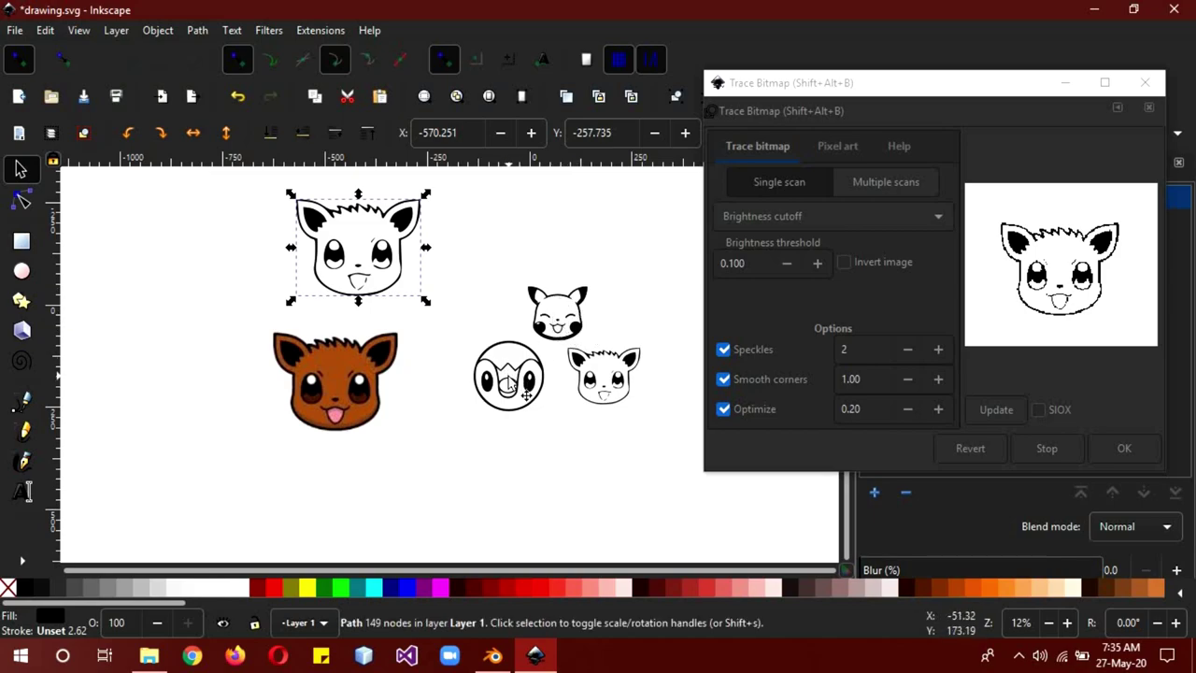
left_click(757, 262)
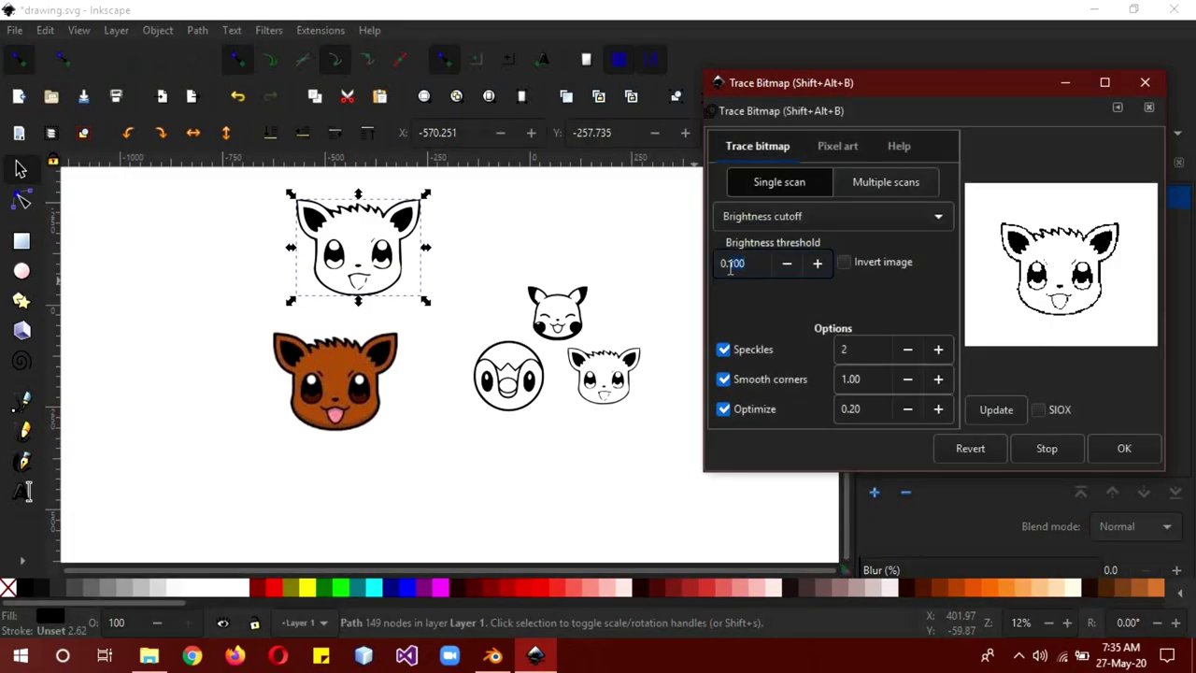
Close Trace Bitmap, cancel saving drawing.svg, and close the Inkscape window.
left_click(1145, 82)
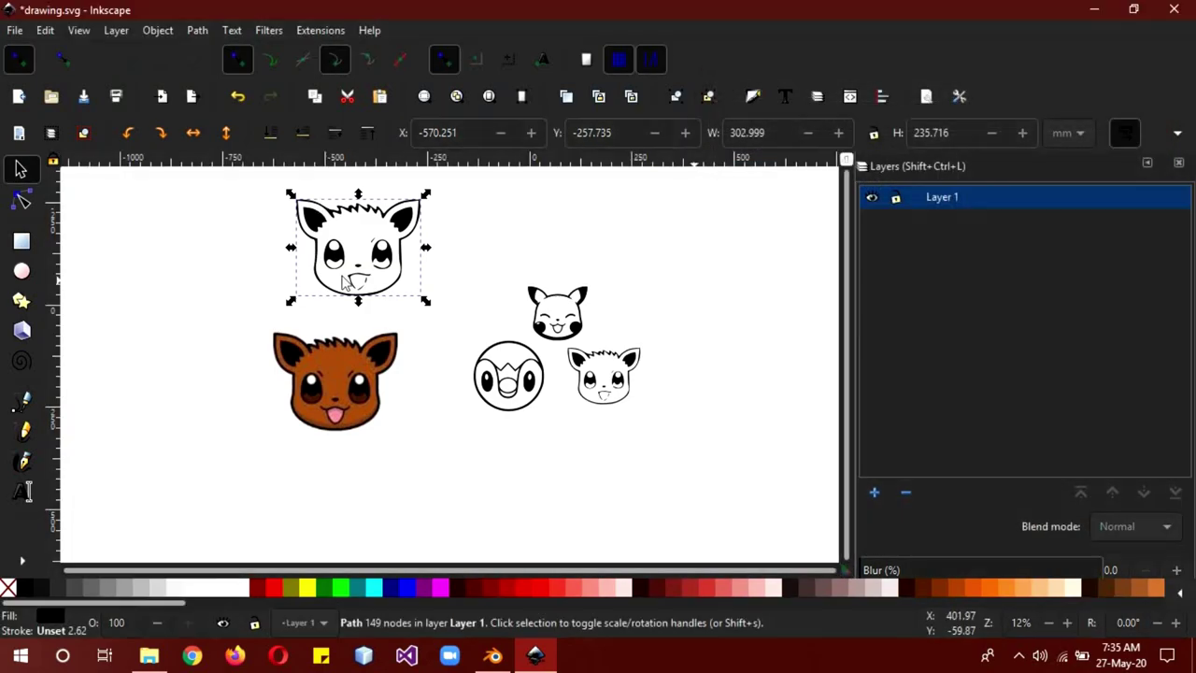
left_click(15, 31)
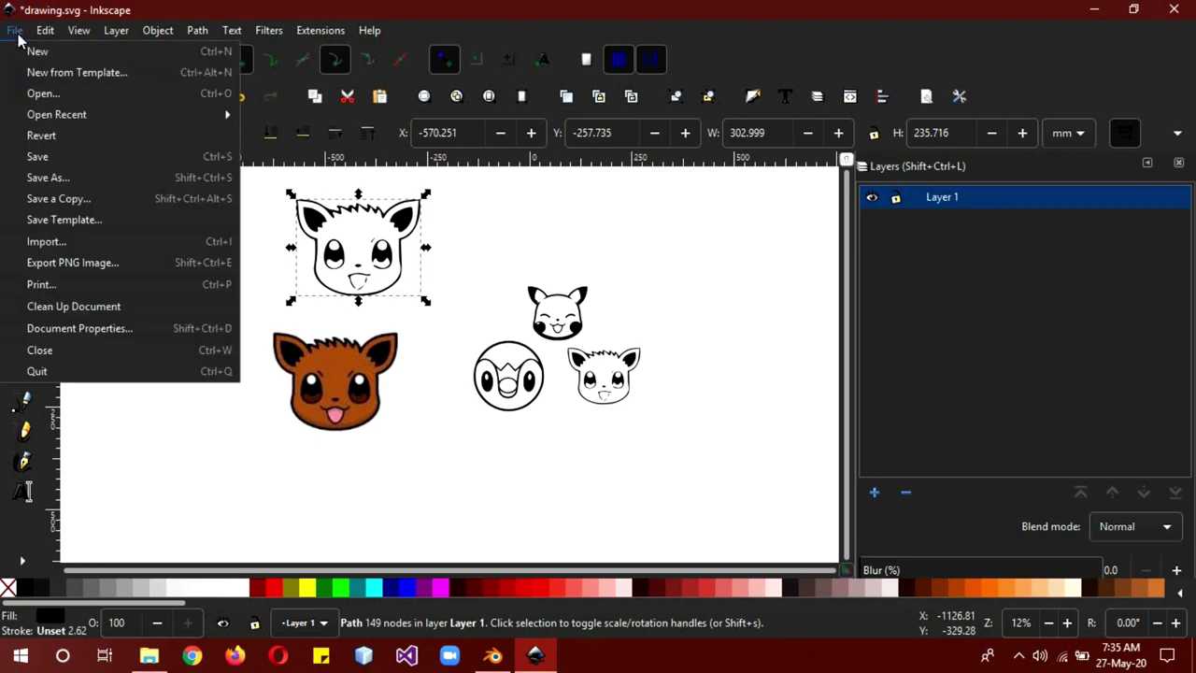
left_click(56, 178)
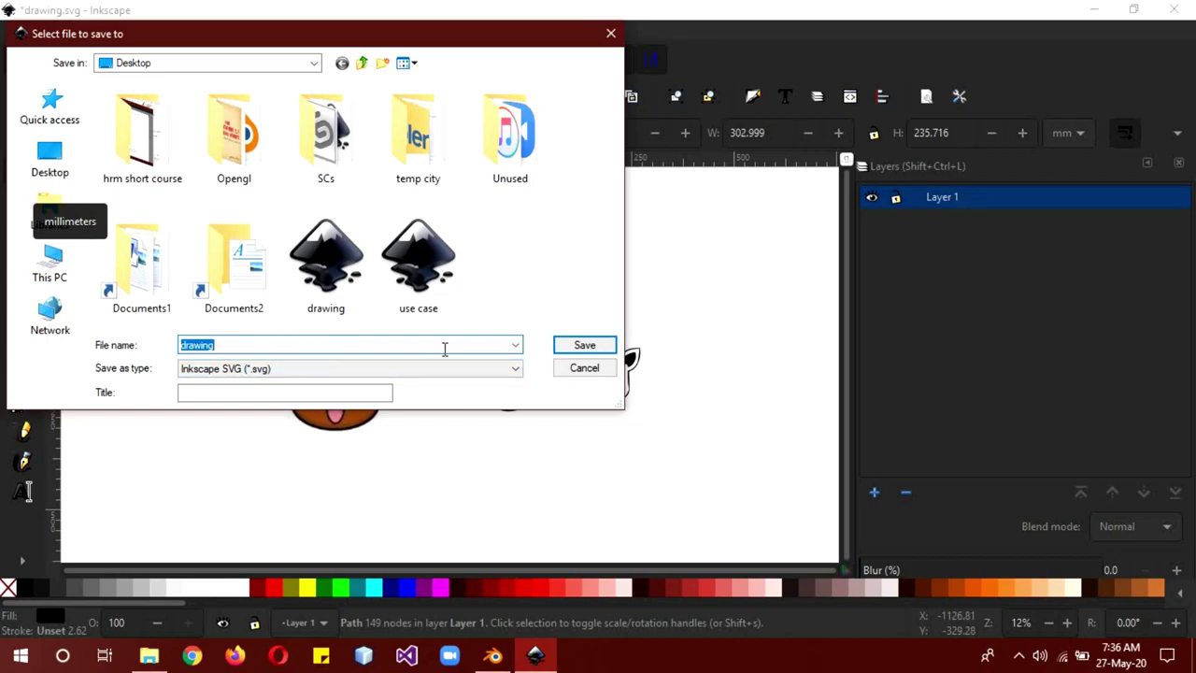
left_click(579, 368)
left_click(1174, 8)
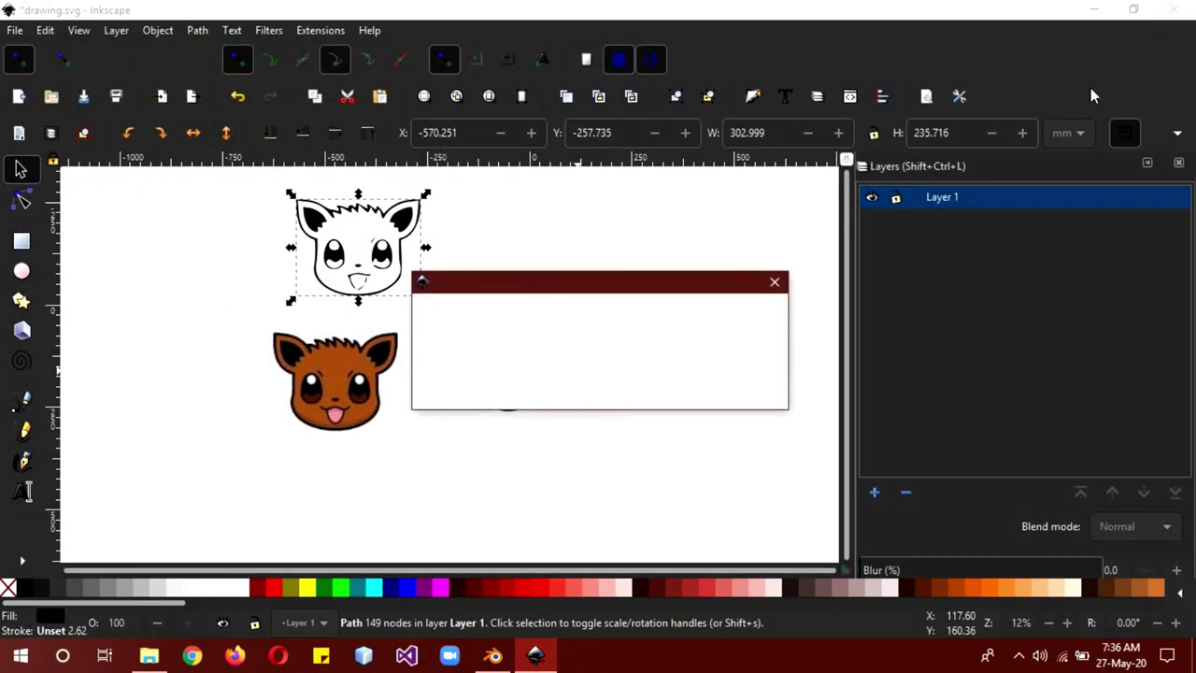
Close Inkscape without saving, delete the default cube, and import drawing.svg from the Desktop.
left_click(503, 387)
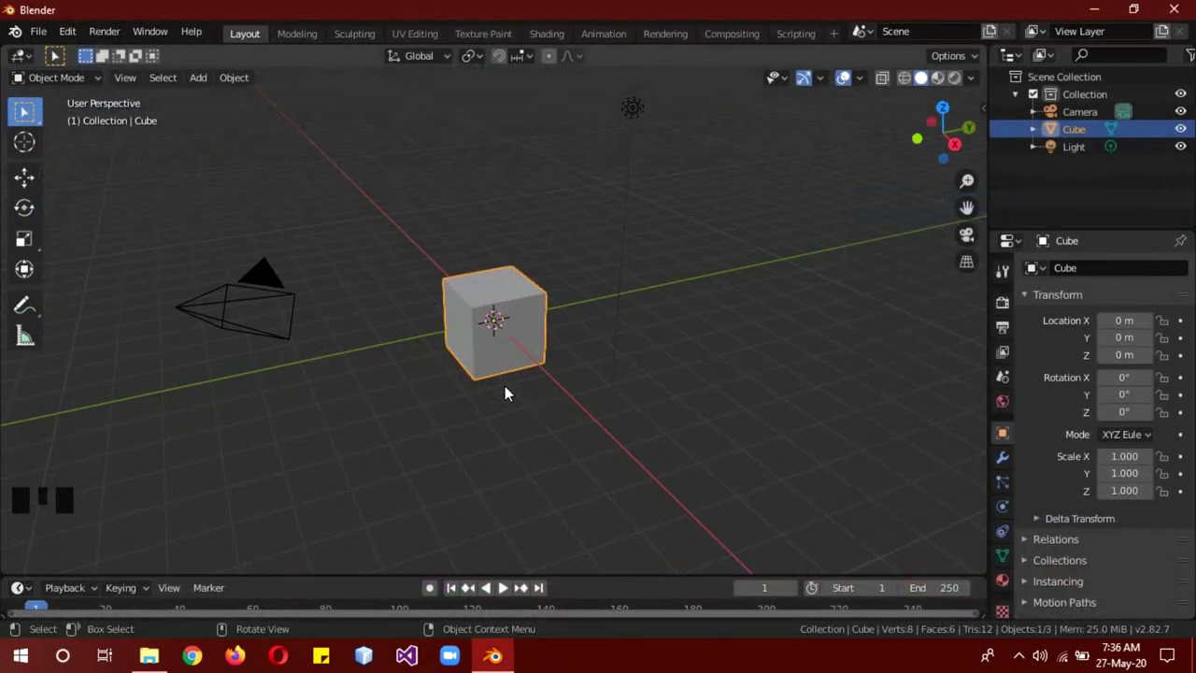
key("Delete")
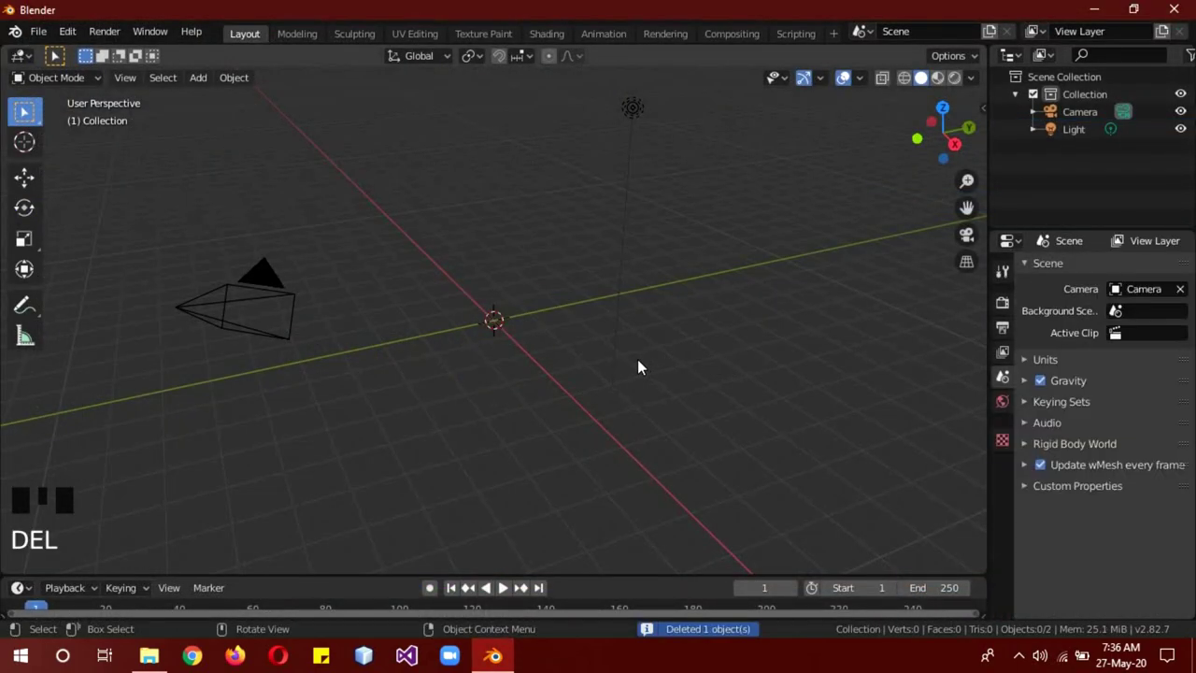
left_click(38, 31)
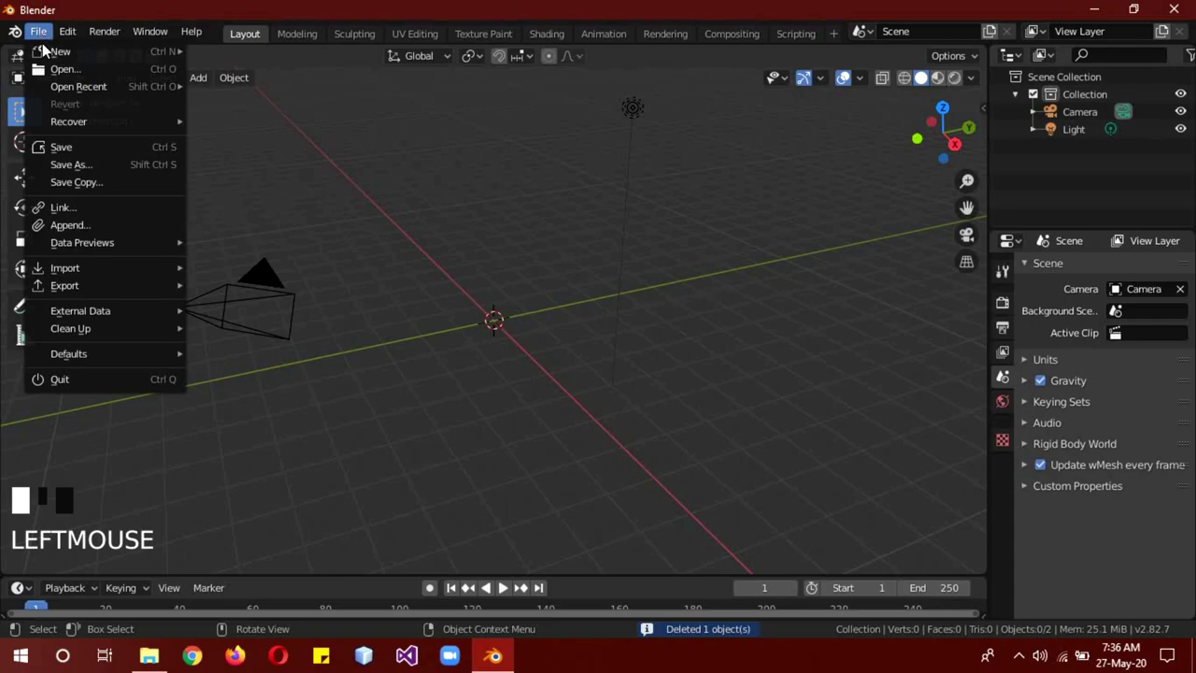
mouse_move(103, 269)
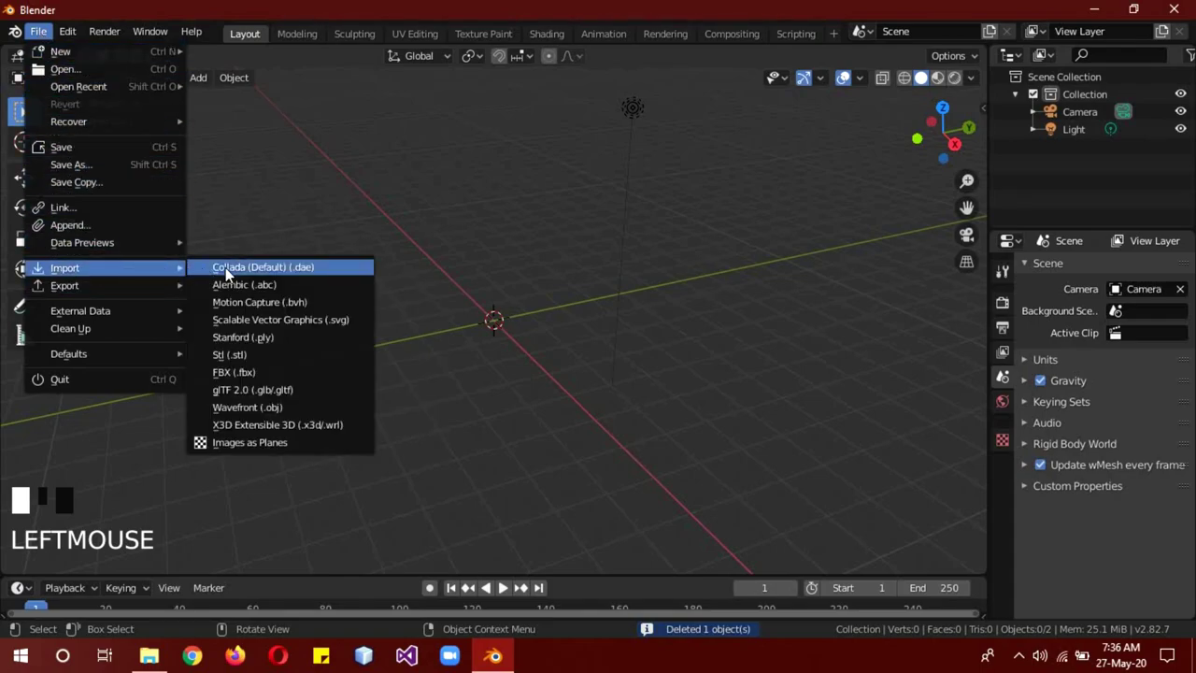
left_click(315, 320)
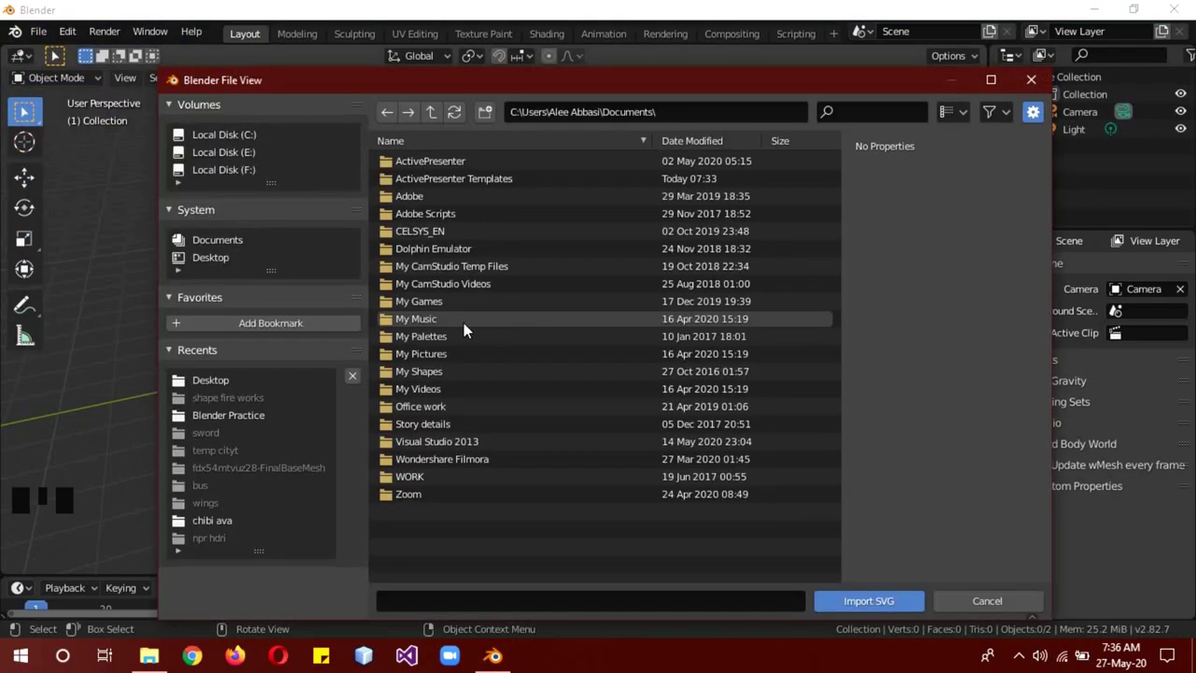
left_click(225, 257)
double_click(445, 249)
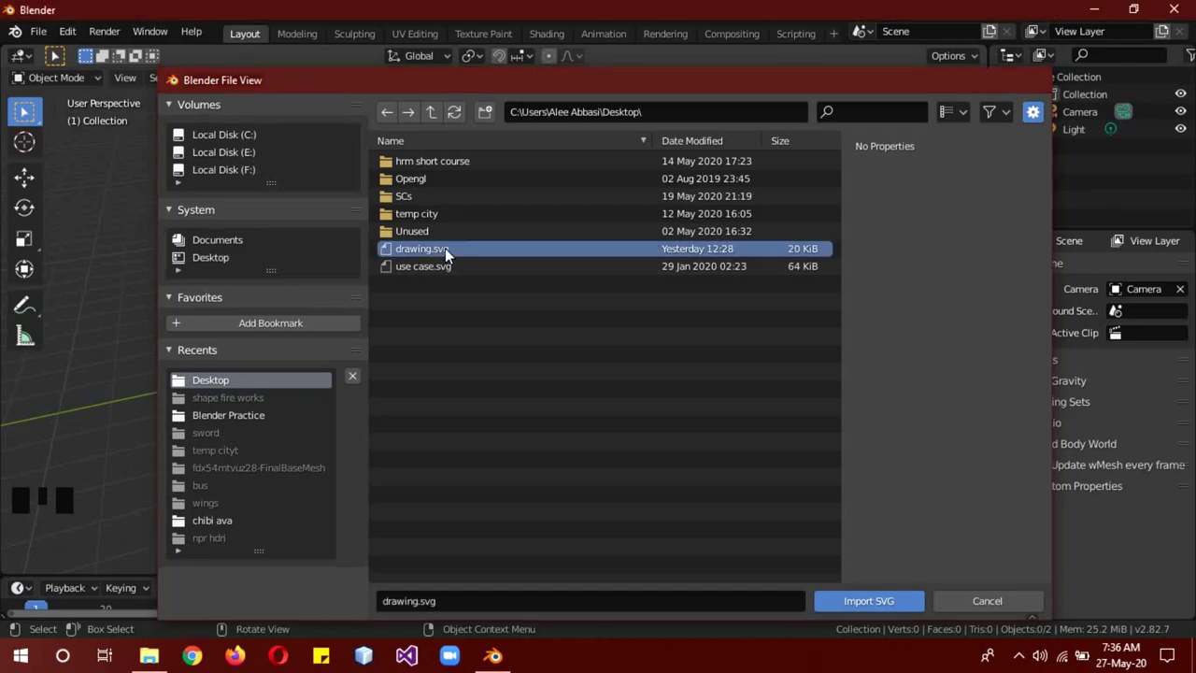
In top view, delete the cat head and owl outlines, keeping only the Pikachu head.
key("KP_7")
scroll(616, 312, "up", 17)
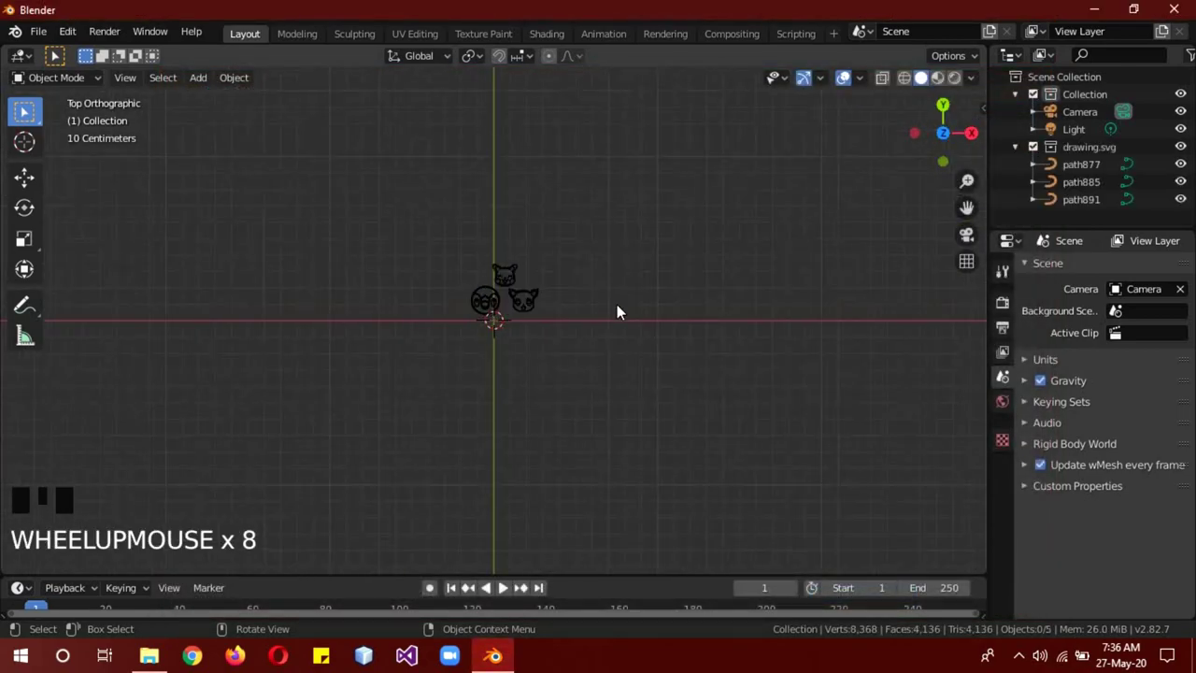
scroll(634, 316, "down", 4)
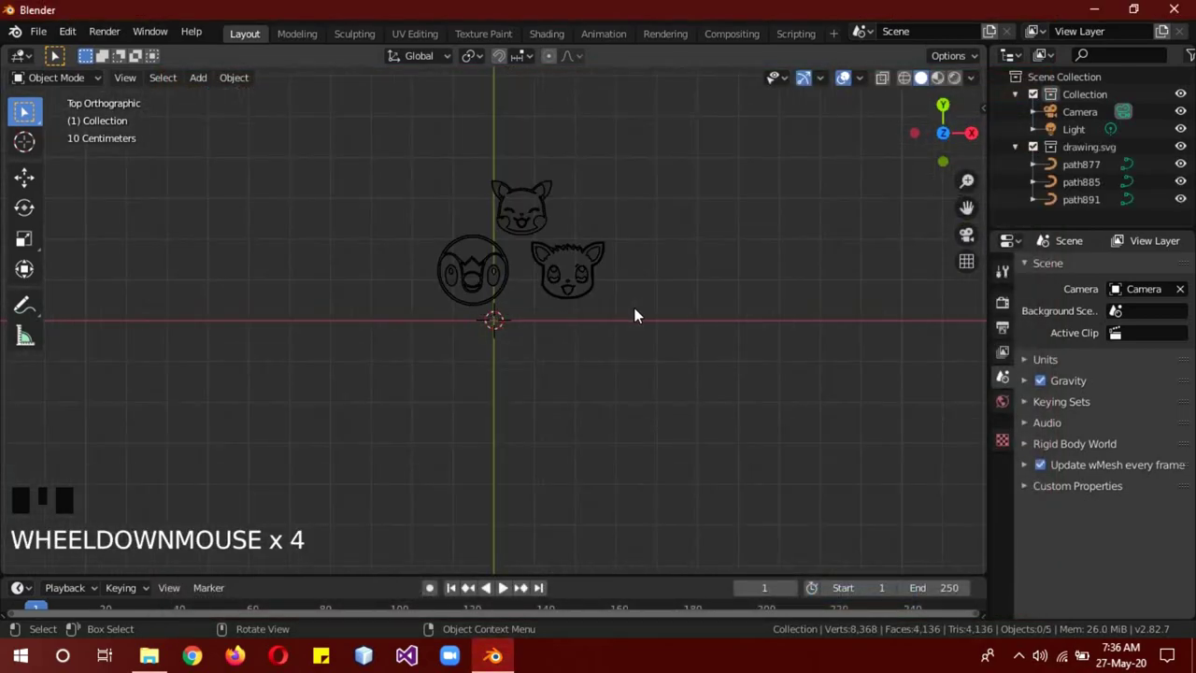
left_click(579, 282)
left_click(468, 281)
left_click(533, 221)
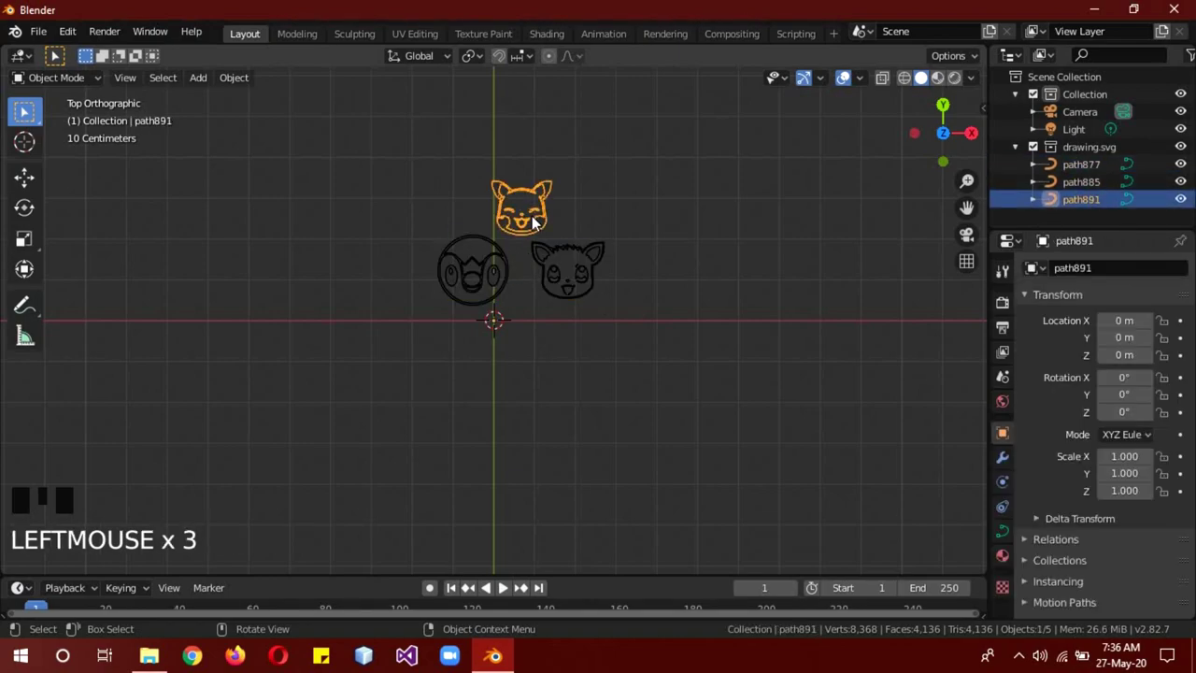
left_click(652, 384)
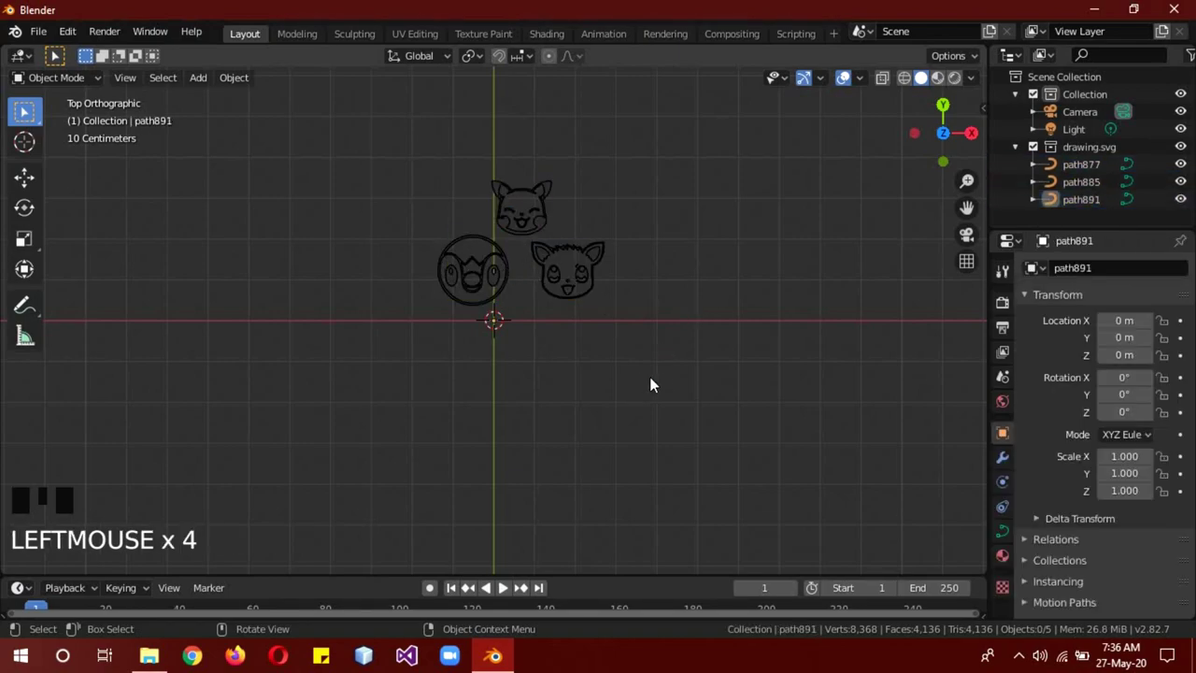
left_click_drag(735, 462, 373, 265)
left_click(715, 320)
left_click(576, 279)
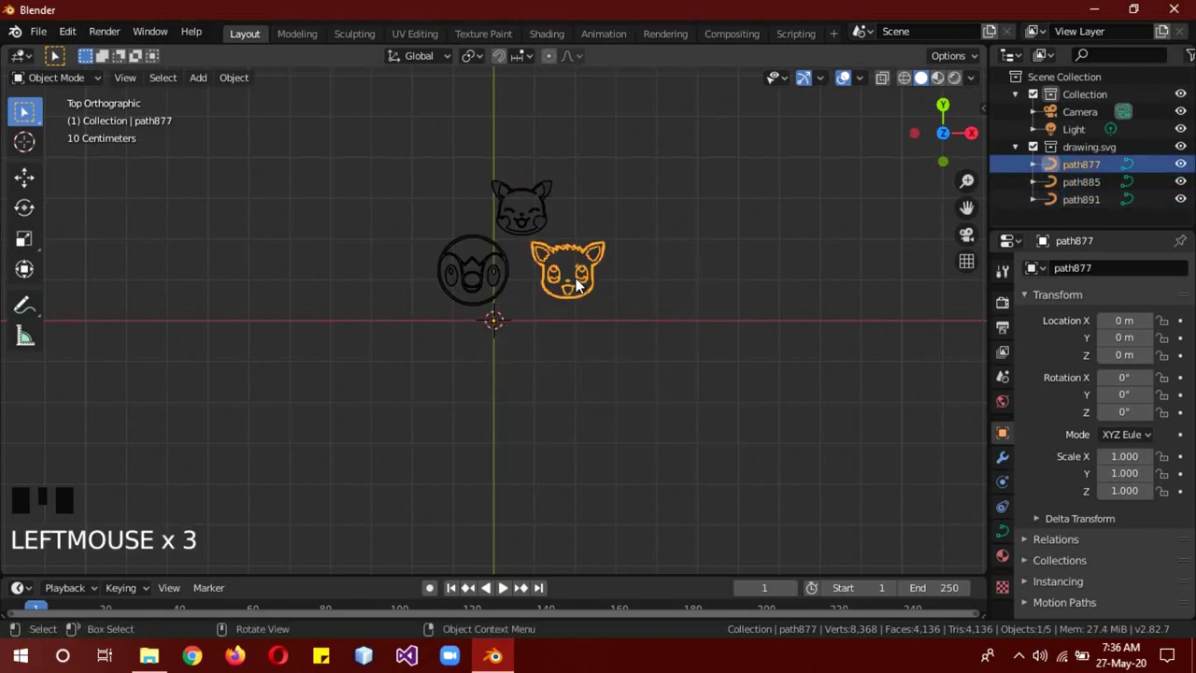
key("Delete")
left_click(509, 273)
key("Delete")
Move all the Pikachu head's curve points in Edit Mode so it centres on the origin.
left_click(540, 226)
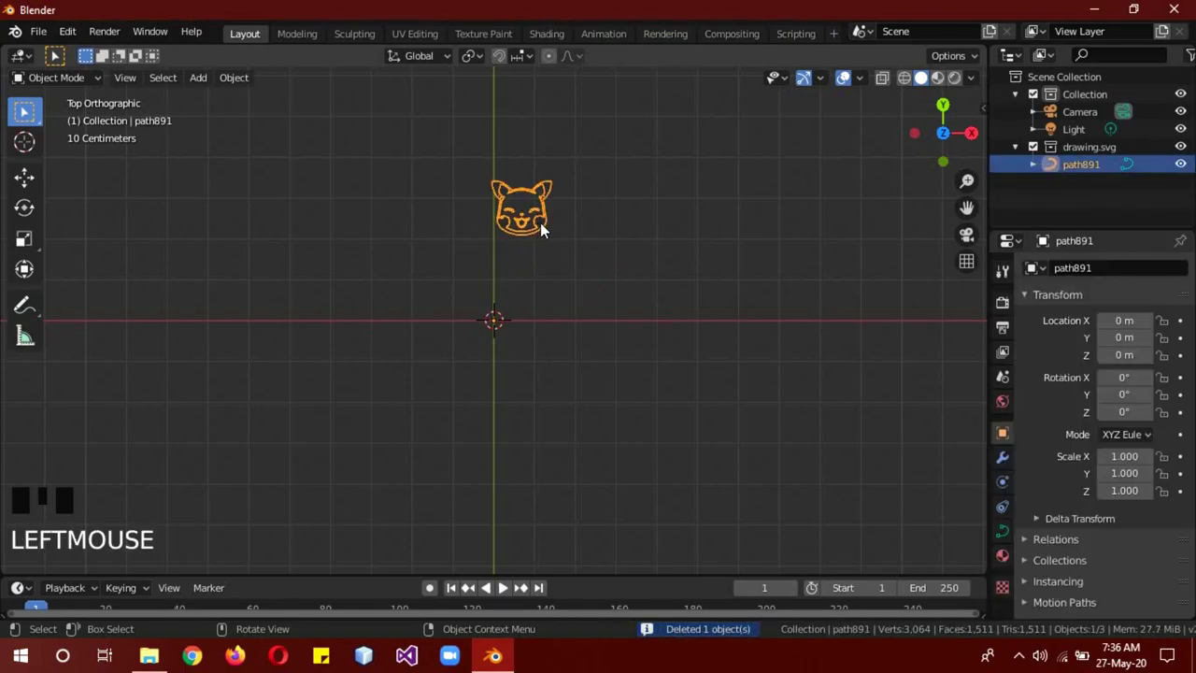
key("Tab")
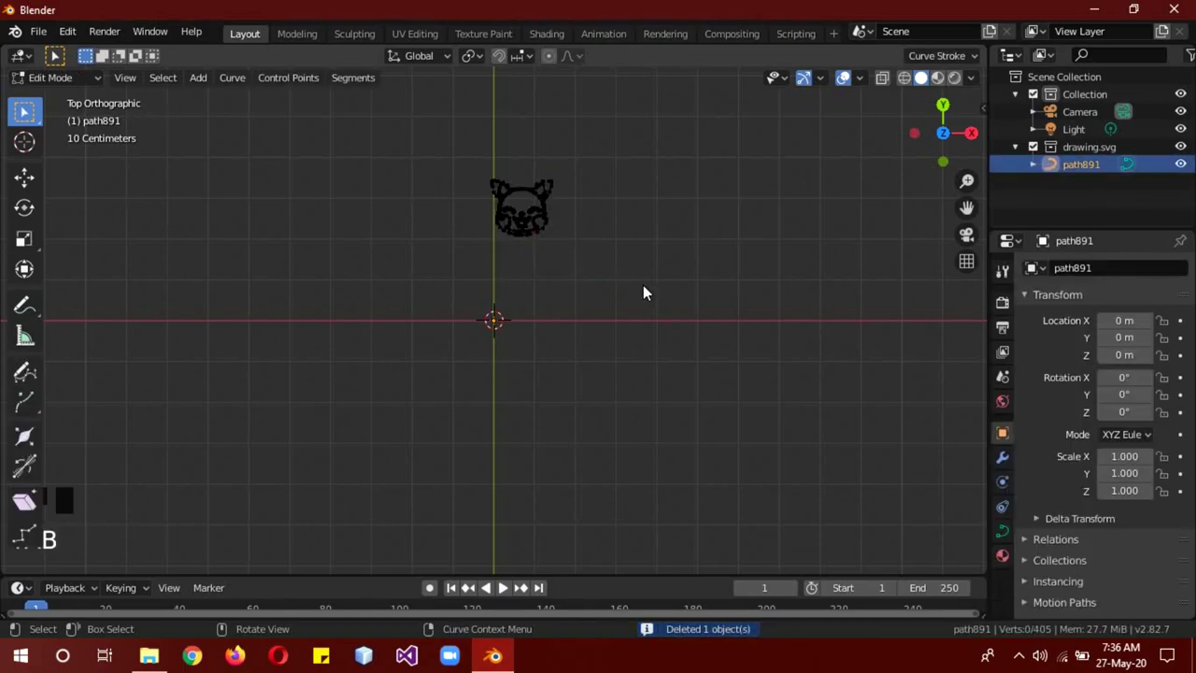
key("a")
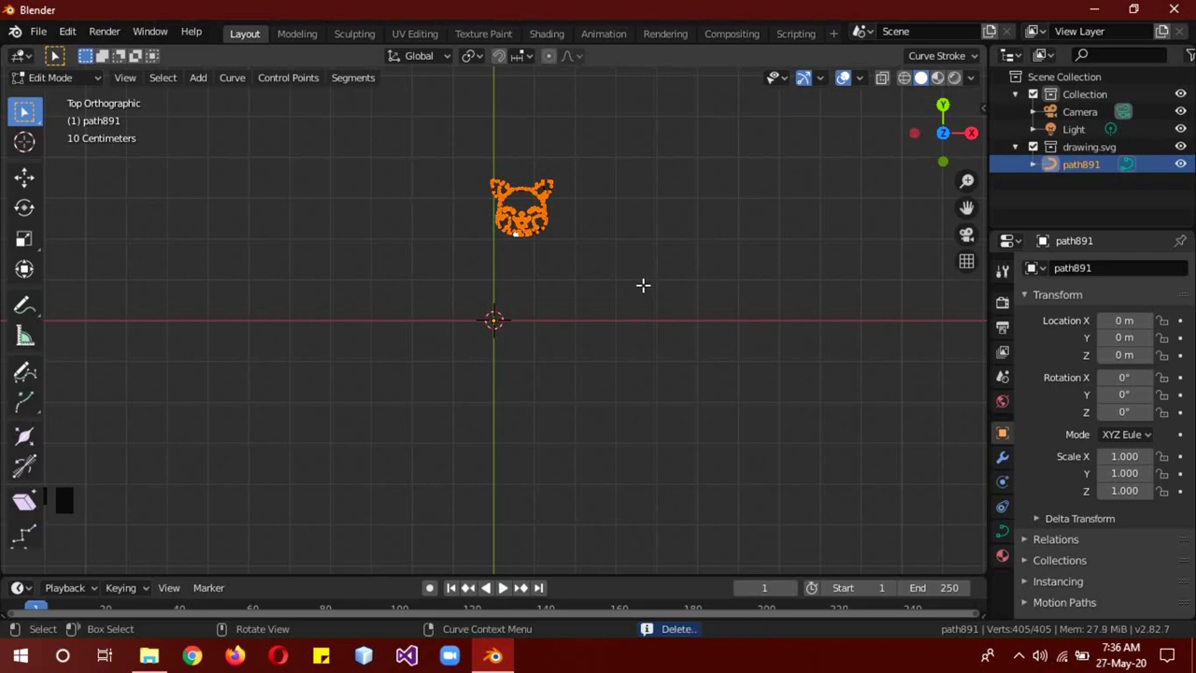
key("g")
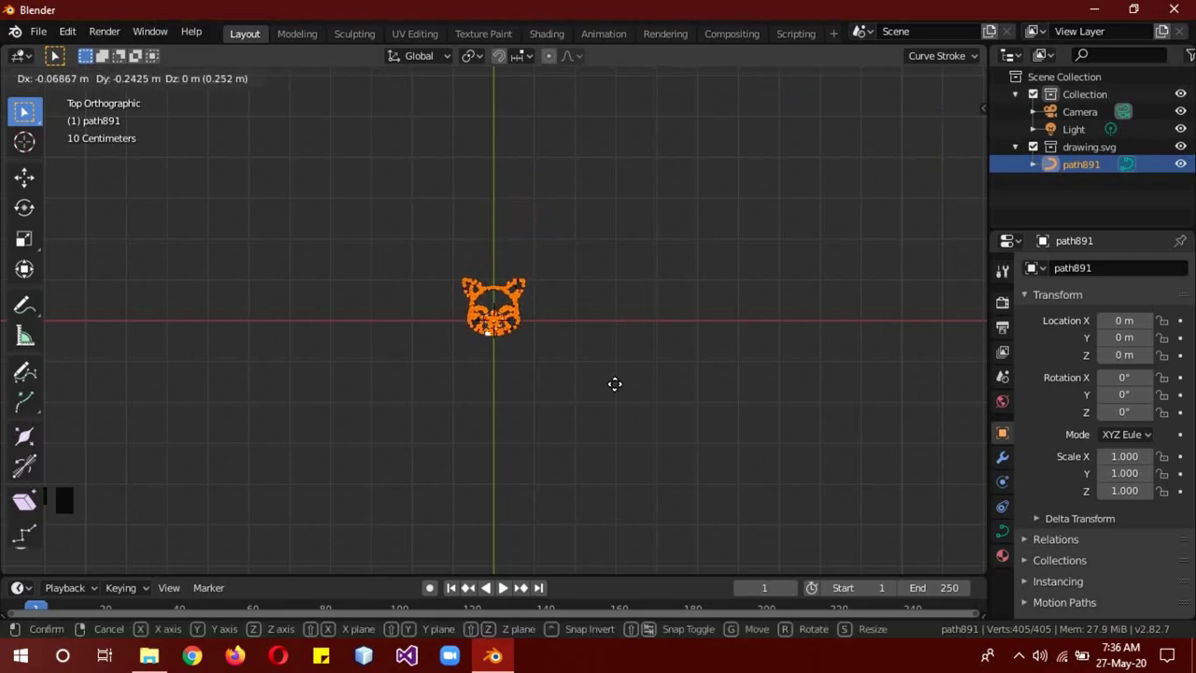
left_click(615, 386)
Scale the Pikachu head object up to 16.285.
key("Tab")
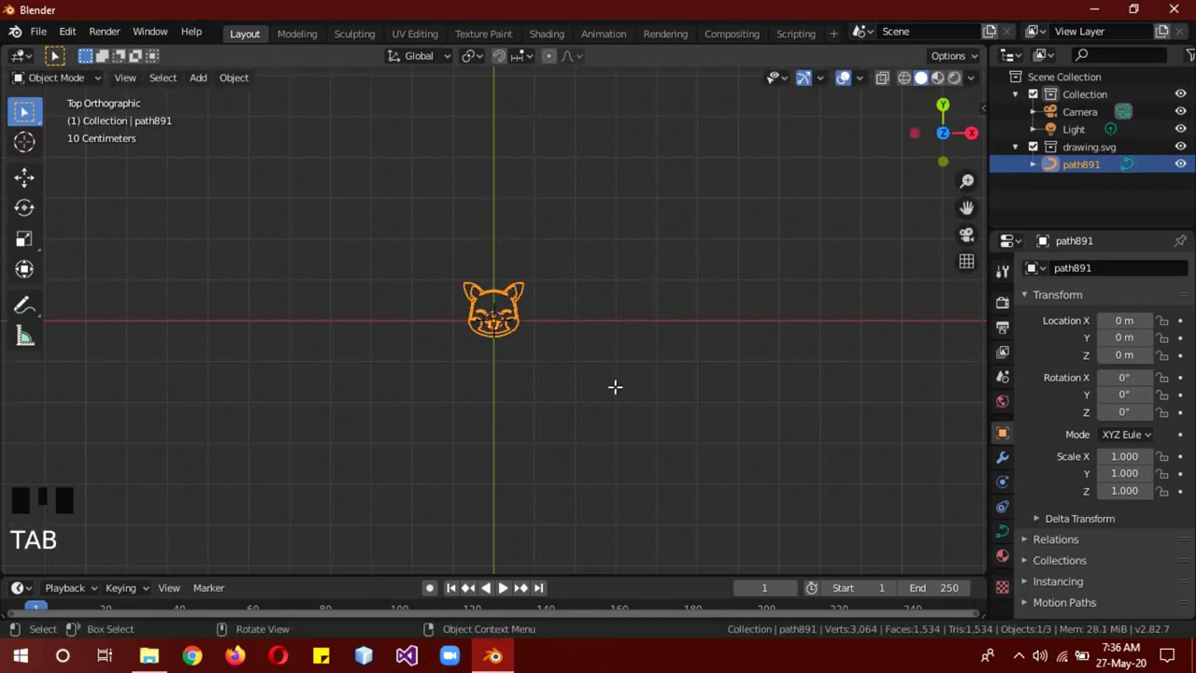
key("s")
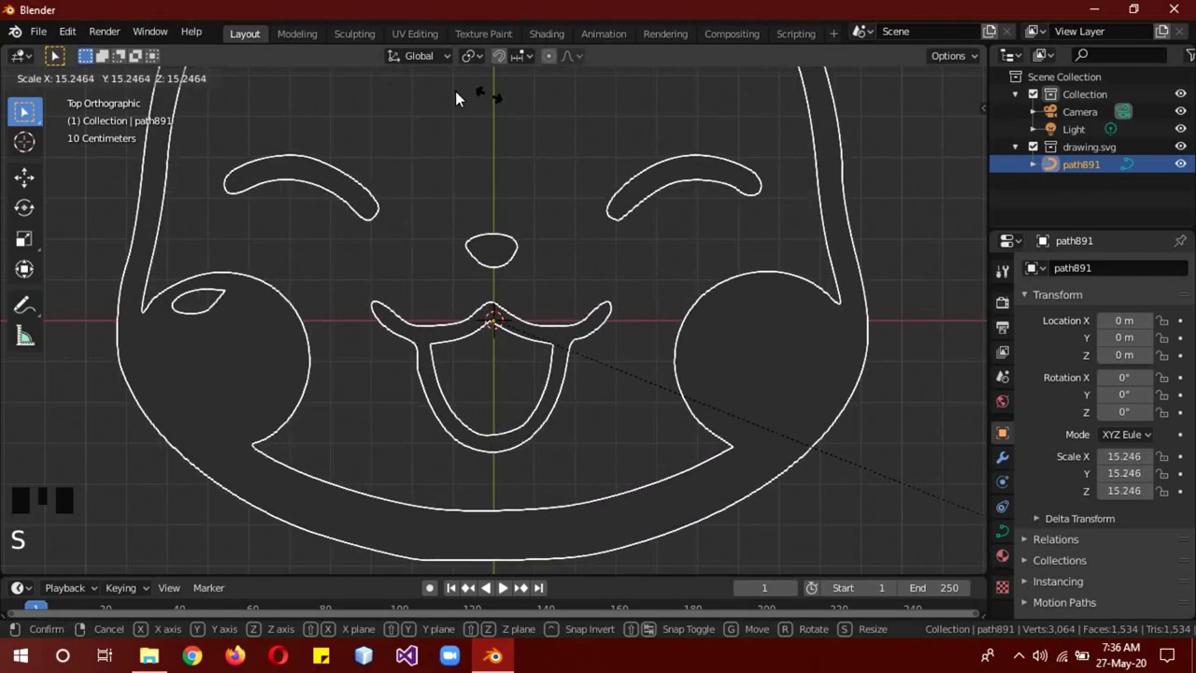
left_click(596, 199)
scroll(589, 187, "down", 7)
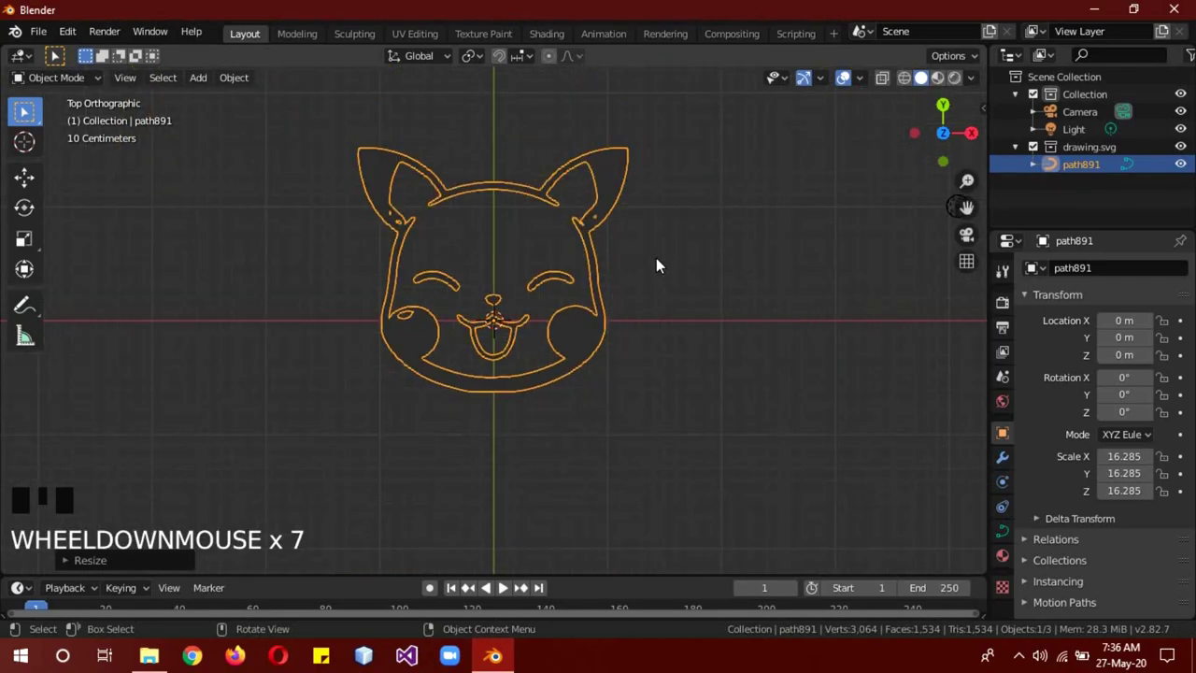
Convert the head curve to a mesh and rotate it 90° about X.
left_click(233, 78)
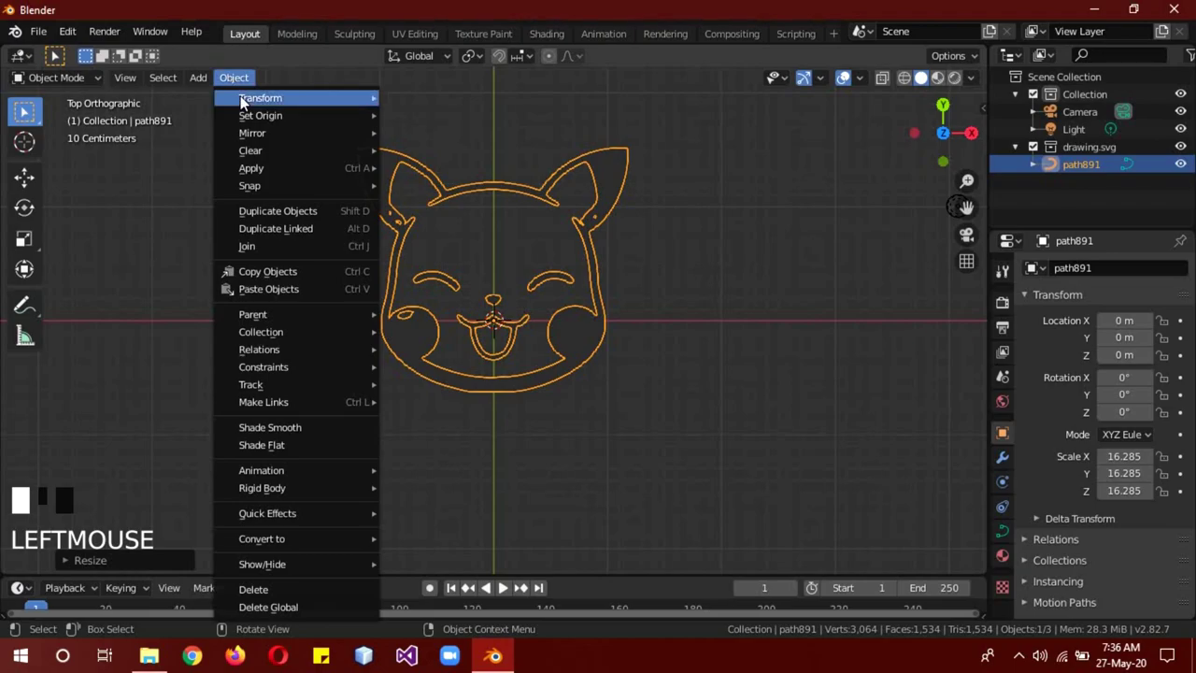
left_click(233, 77)
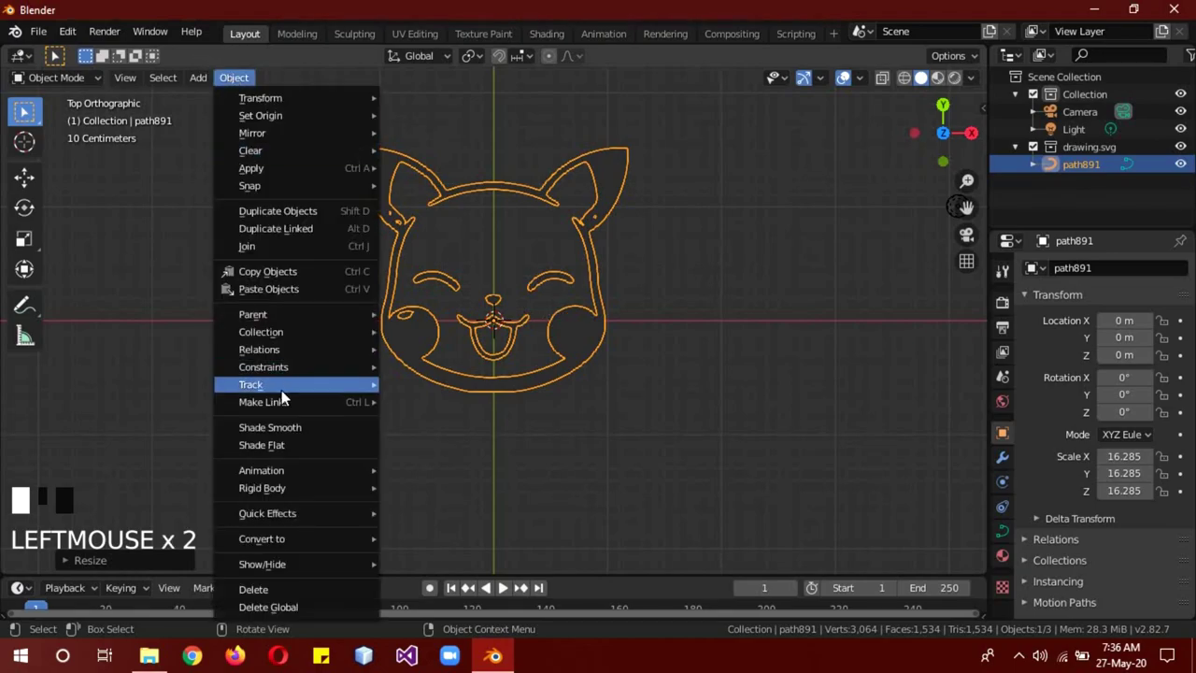
mouse_move(325, 541)
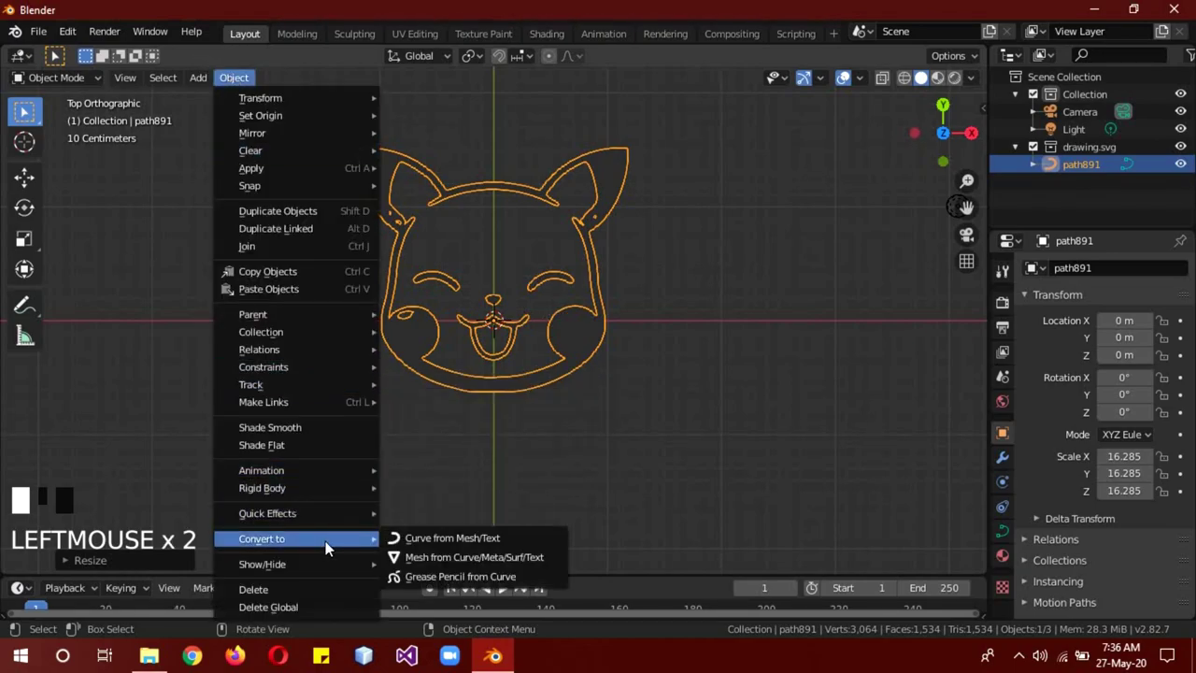
left_click(436, 558)
type("rx90")
key("Return")
From the front view, raise the head outline along Z to 4.69 m.
key("KP_1")
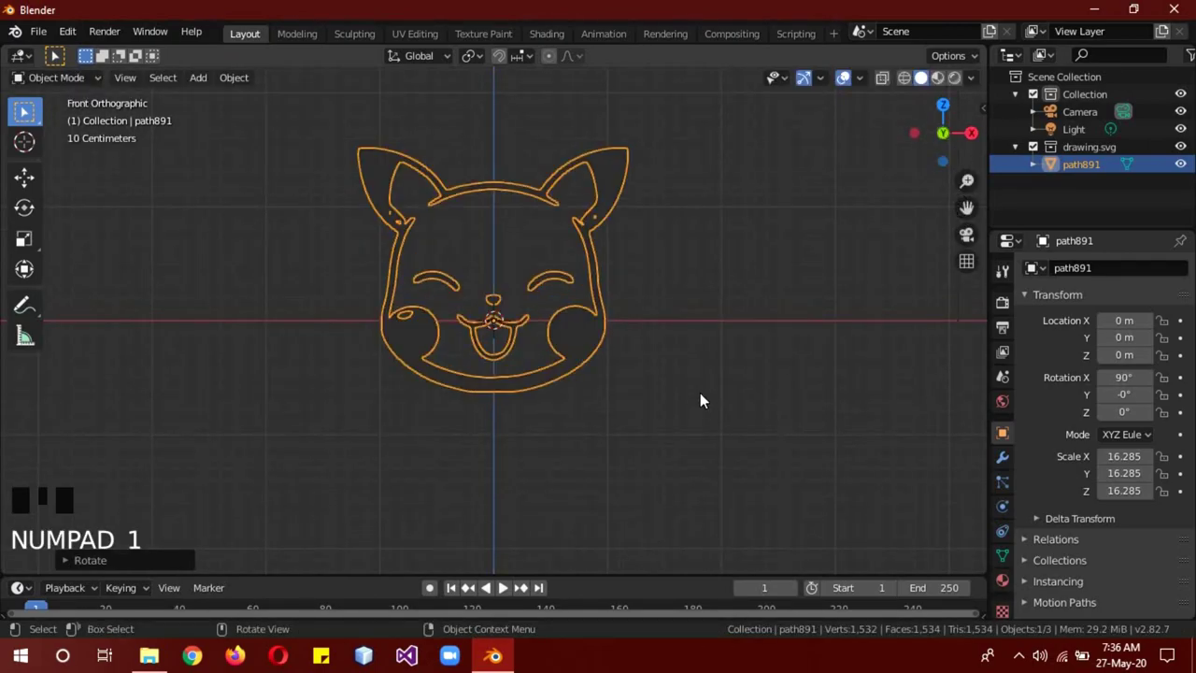
key("g")
key("z")
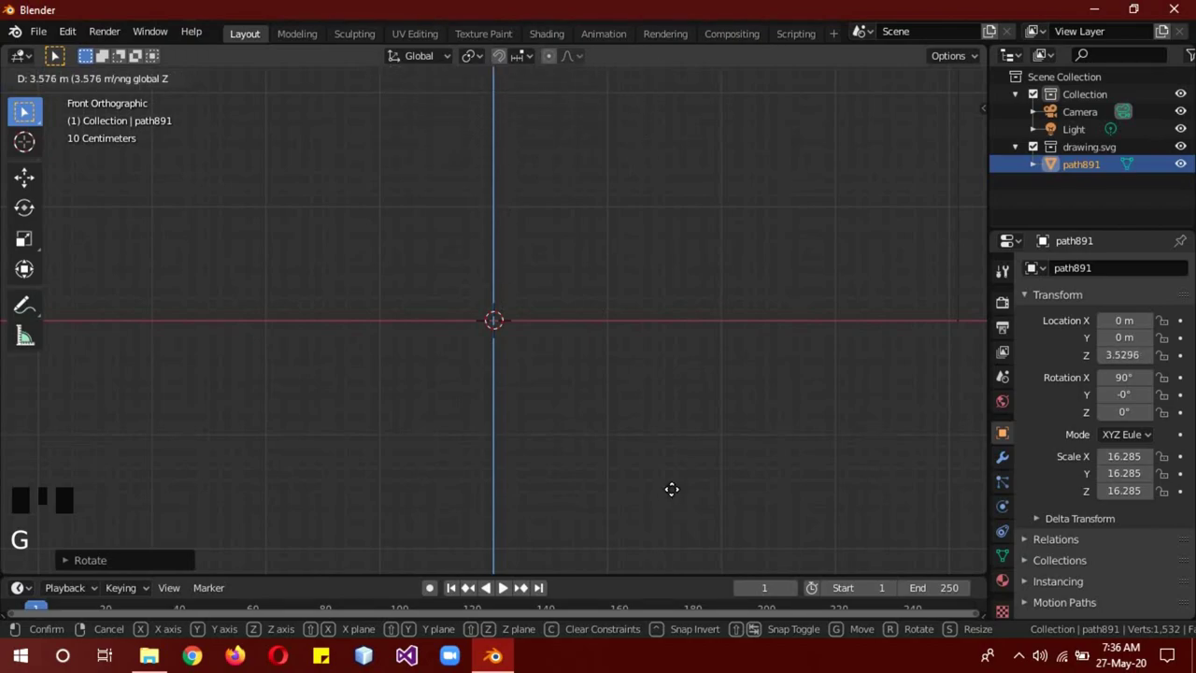
left_click(668, 361)
scroll(715, 286, "down", 6)
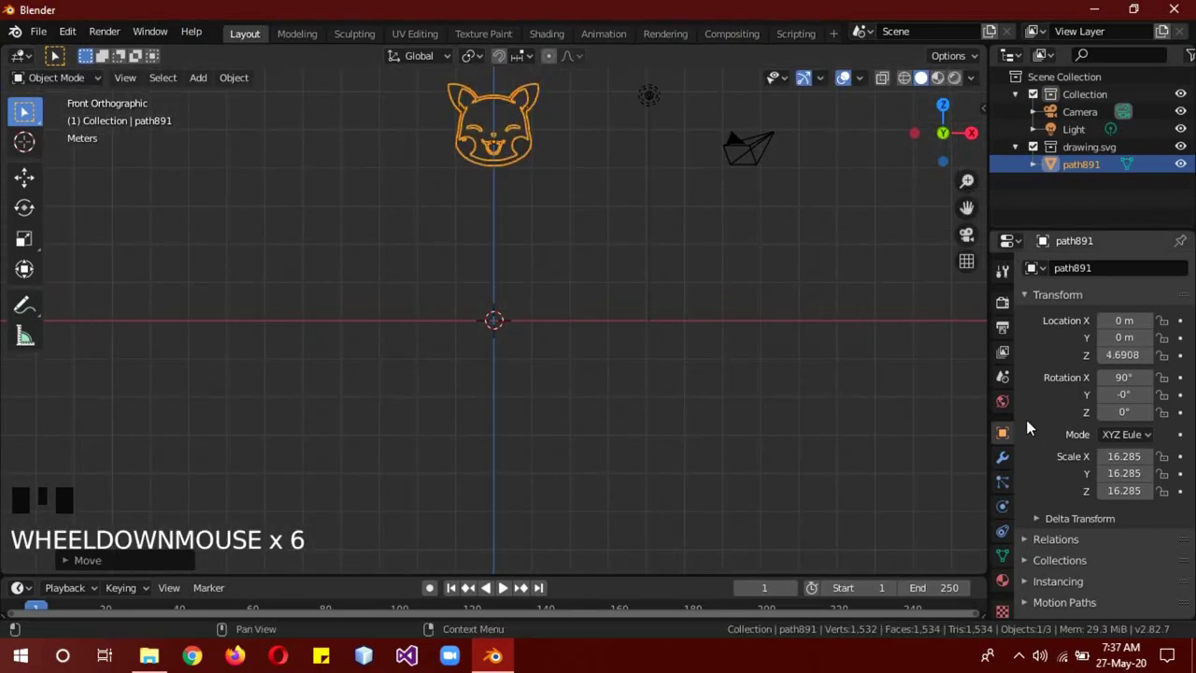
Set the world background to dark blue and turn on Bloom in the render settings.
left_click(1002, 400)
left_click(1125, 384)
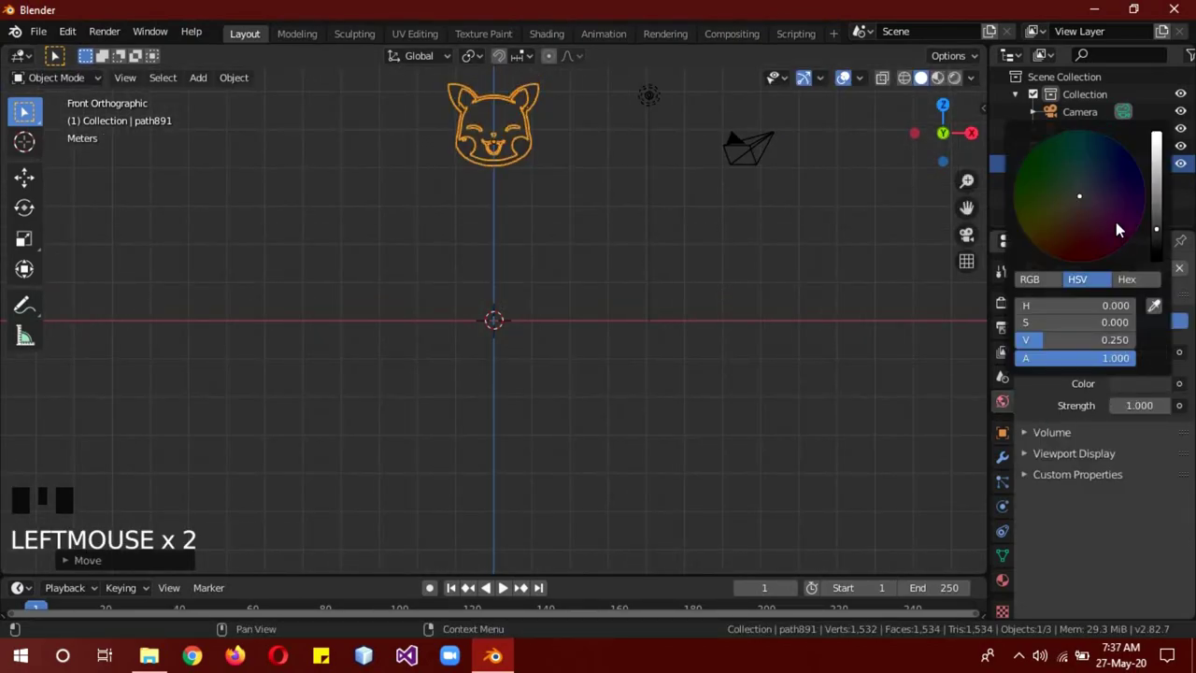
left_click(1104, 171)
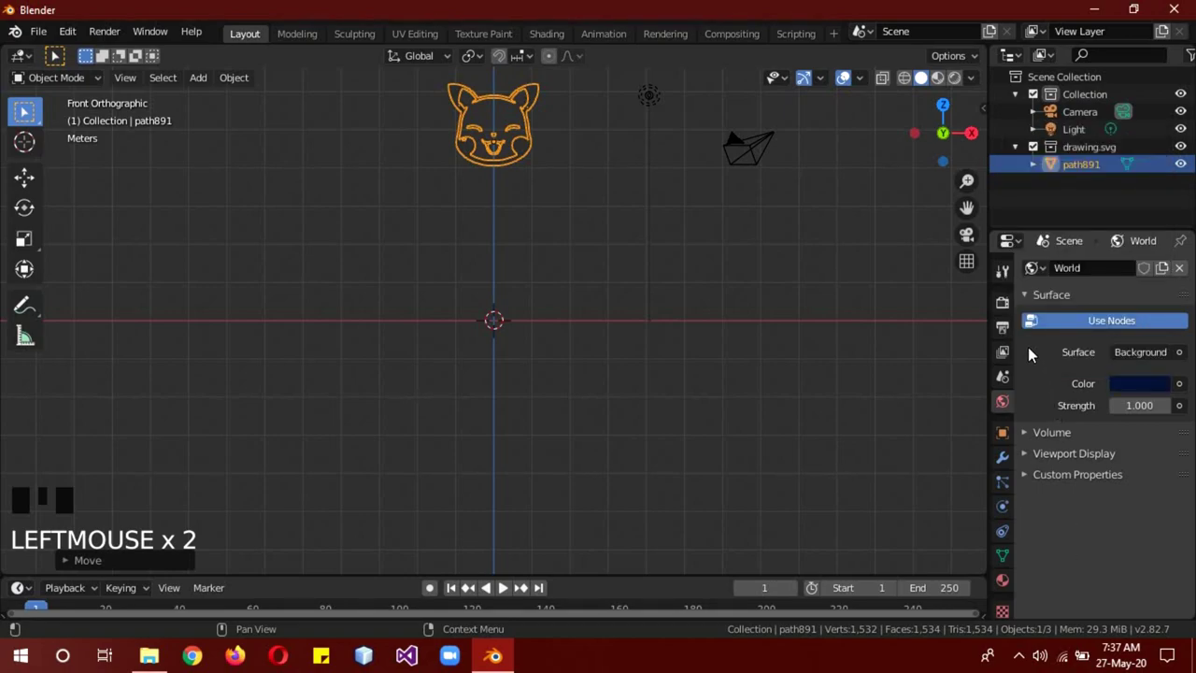
left_click(1001, 302)
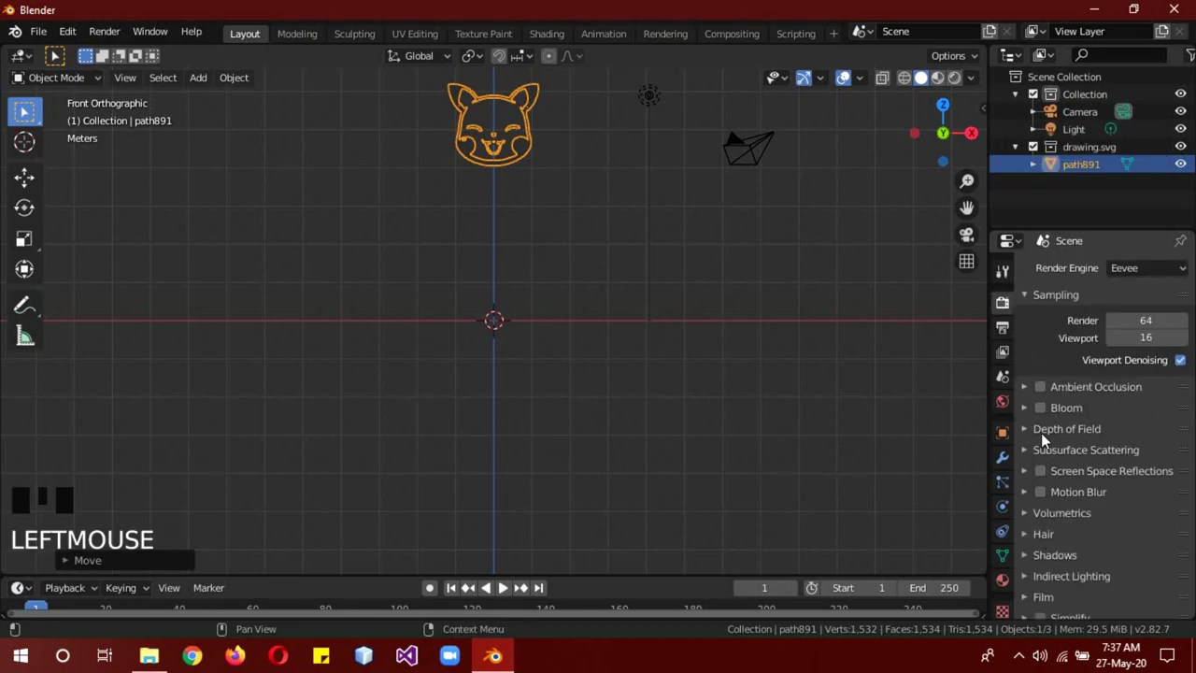
left_click(1038, 409)
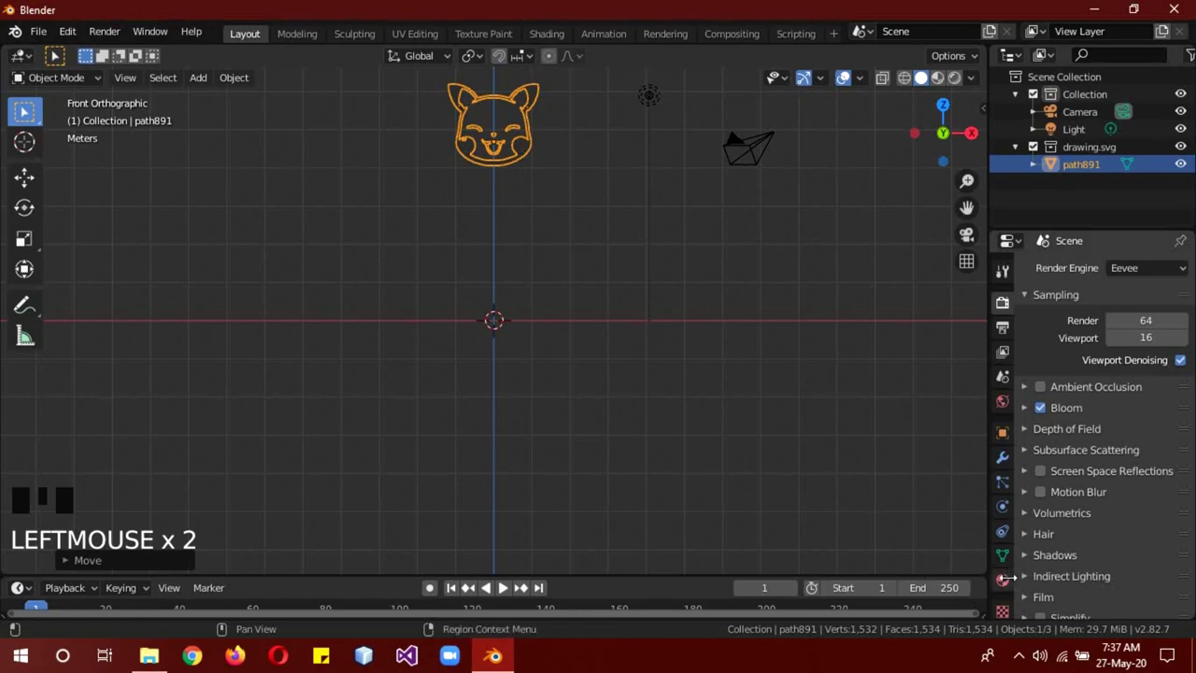
Replace SVGMat.001 with the existing Material and make its surface Transparent BSDF.
left_click(1003, 579)
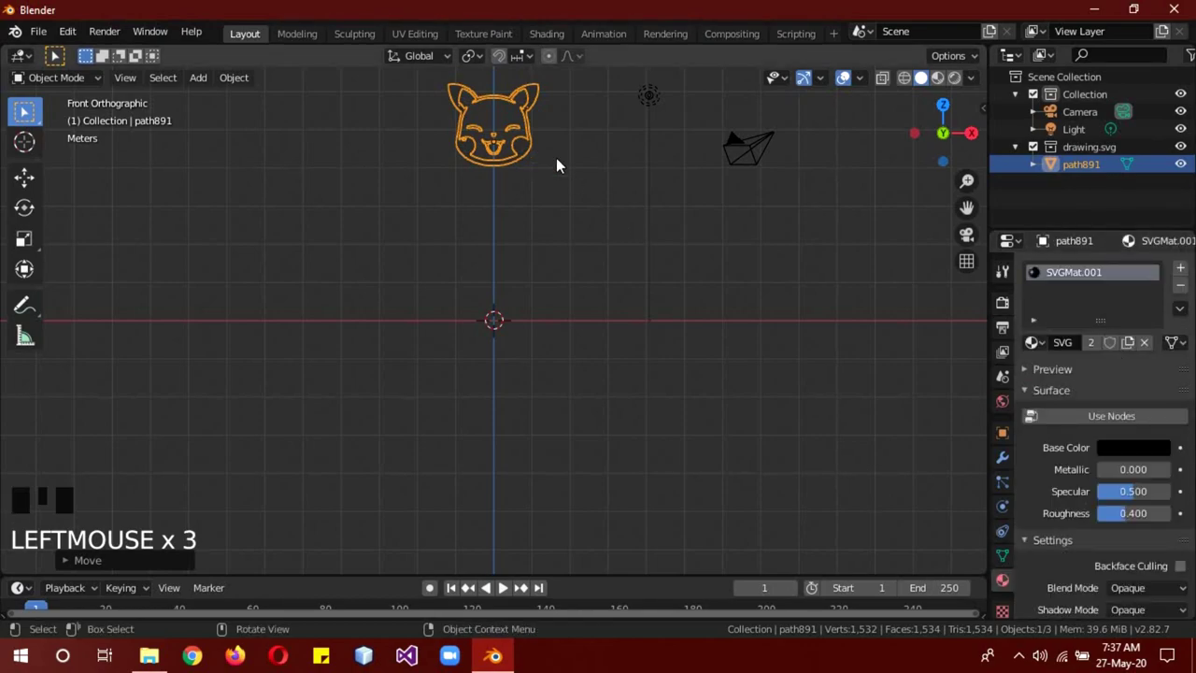
middle_click_drag(556, 165, 595, 184)
left_click(1180, 285)
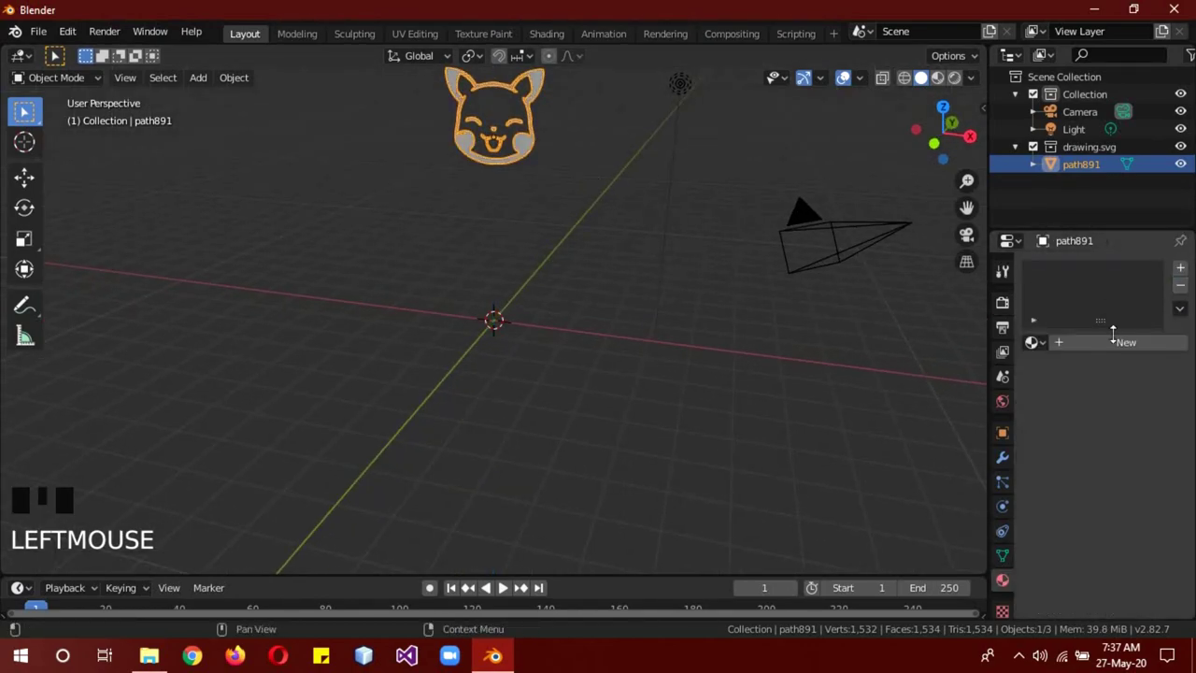
left_click(1032, 342)
left_click(906, 368)
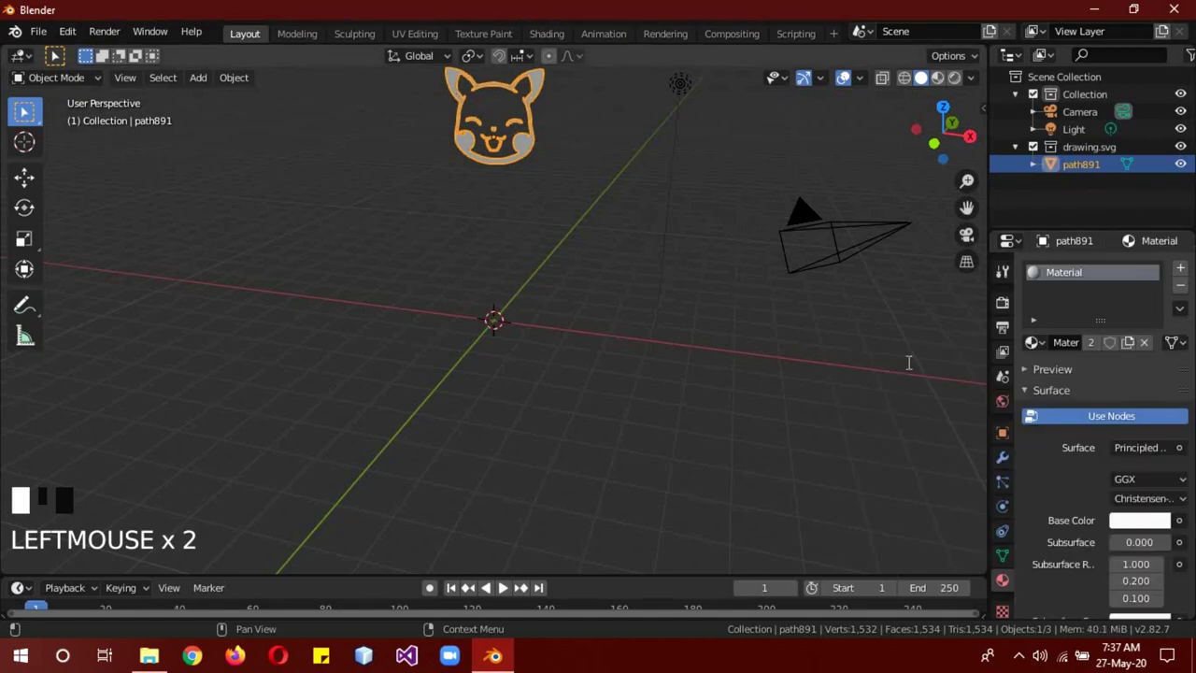
left_click(1145, 446)
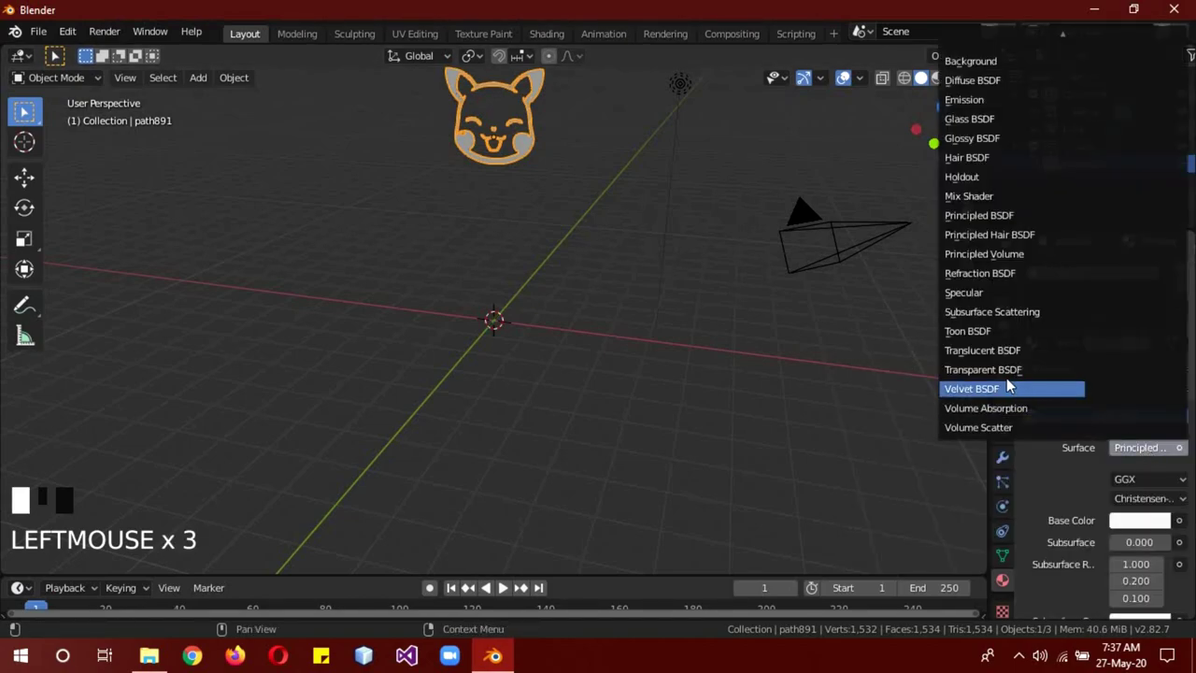
left_click(983, 369)
Set the material's Blend Mode to Alpha Clip and Shadow Mode to None.
left_click(1127, 575)
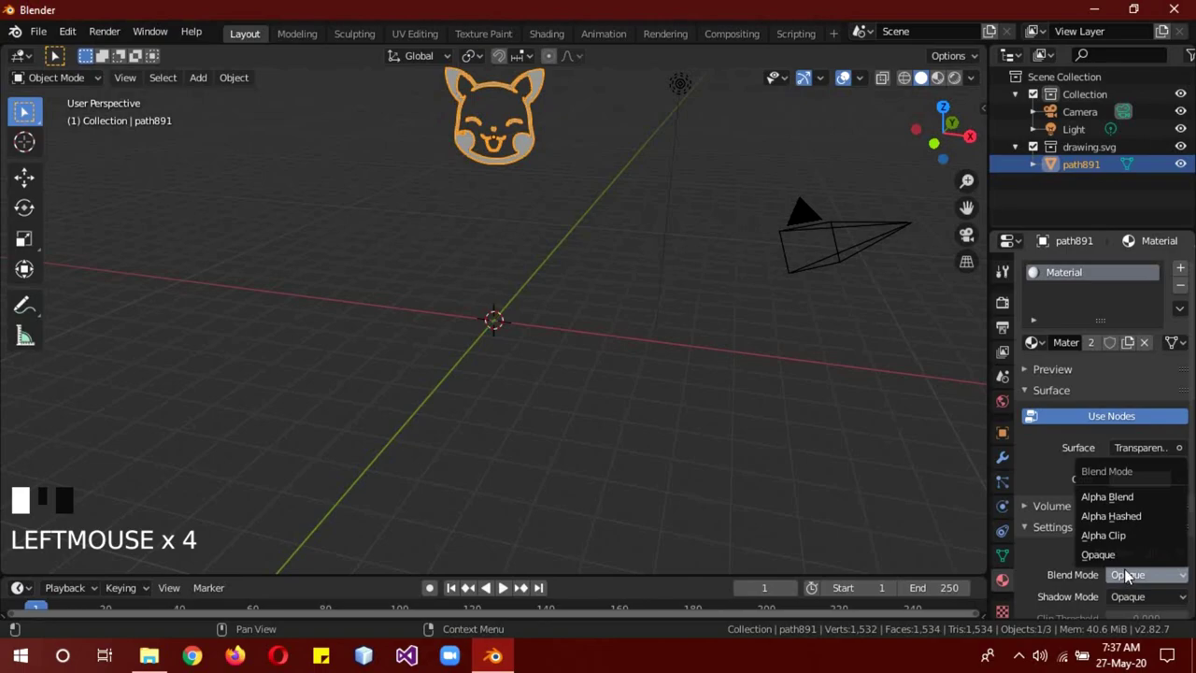
left_click(1126, 536)
left_click(1140, 598)
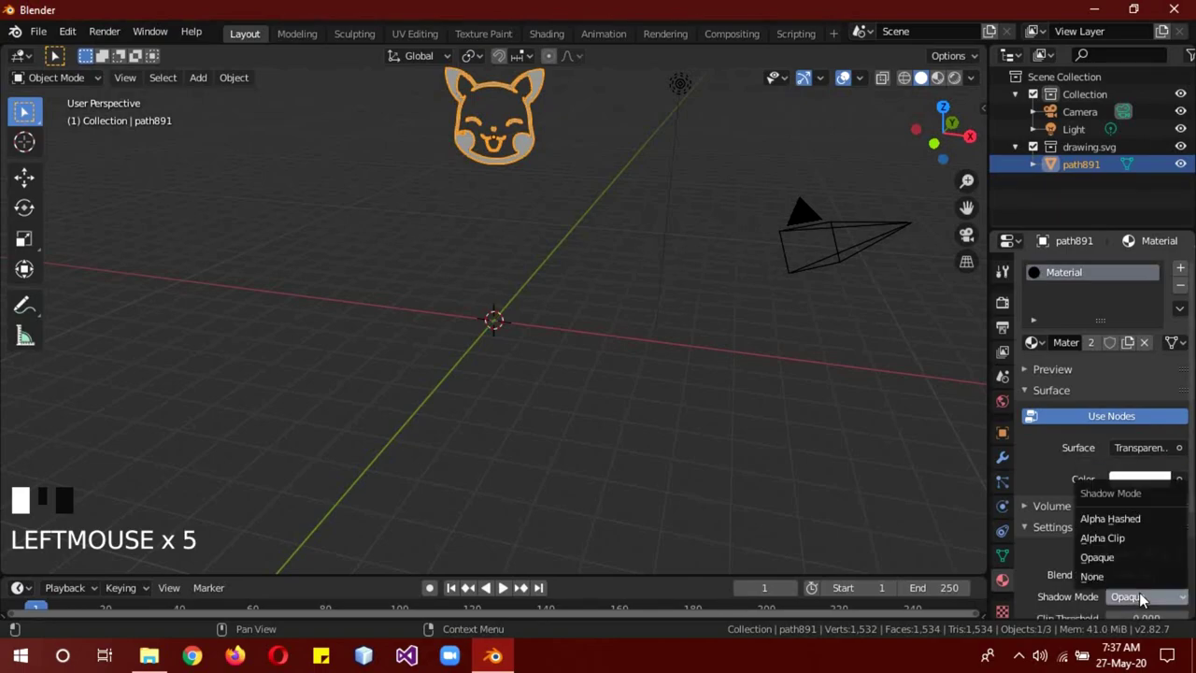
left_click(1091, 576)
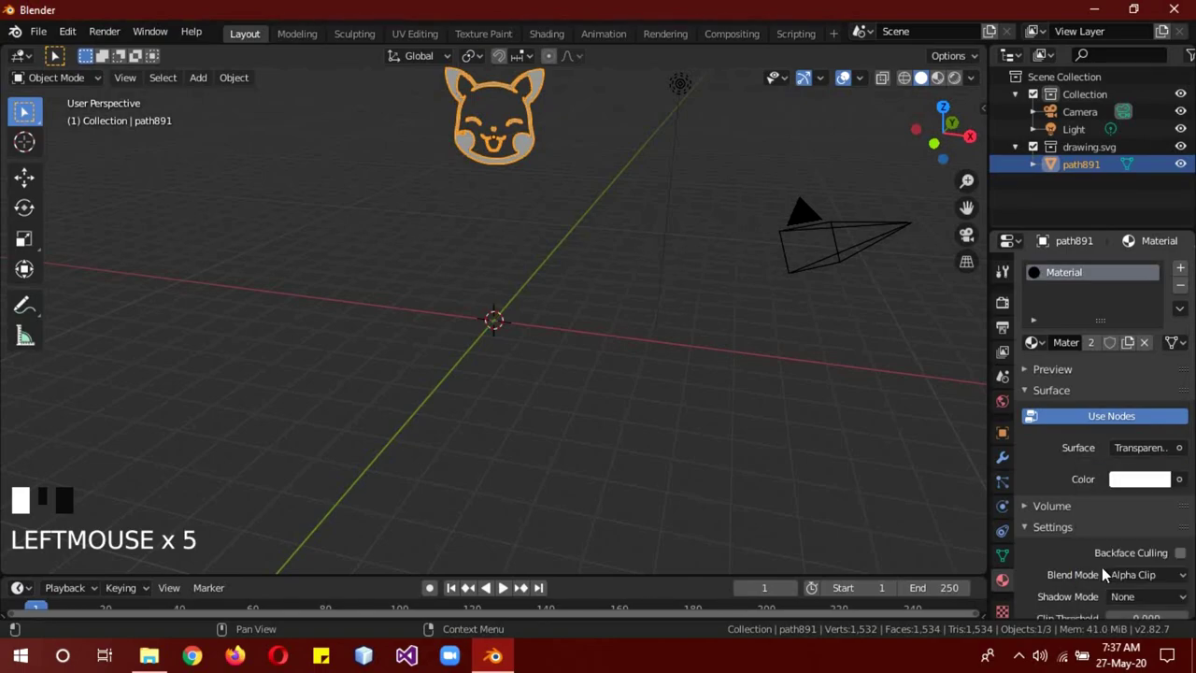
left_click(697, 301)
middle_click_drag(697, 301, 651, 296)
Delete the light and add an icosphere with 1 subdivision.
left_click(662, 82)
key("Delete")
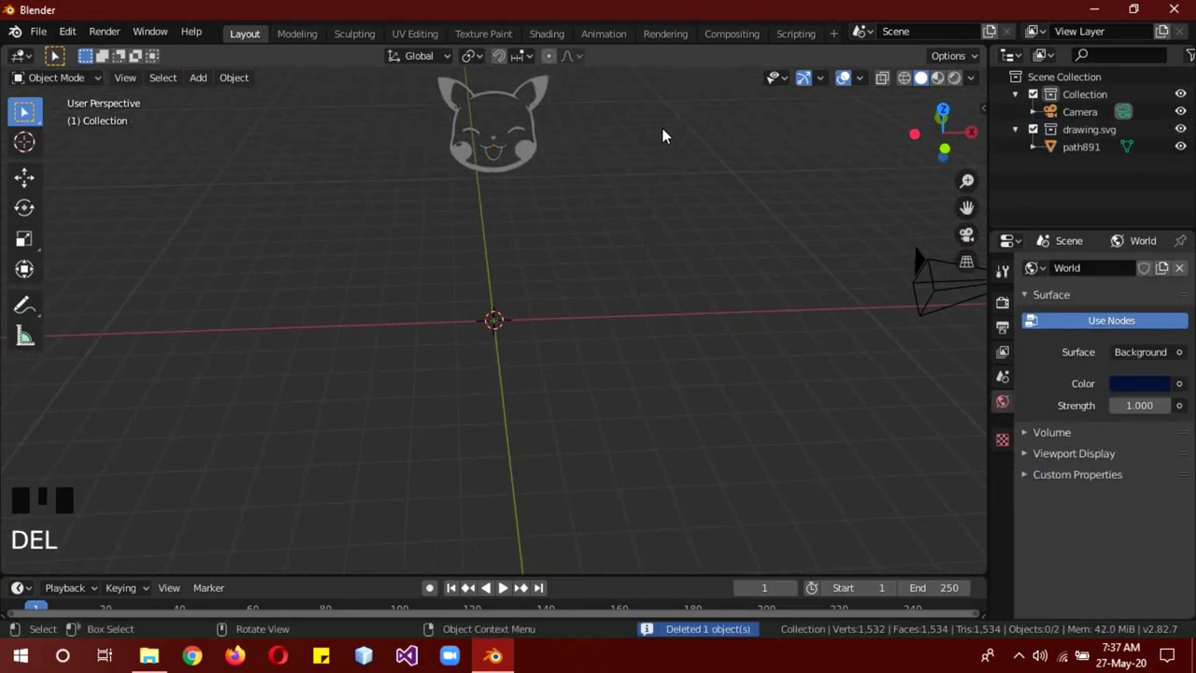
key("shift+a")
mouse_move(387, 265)
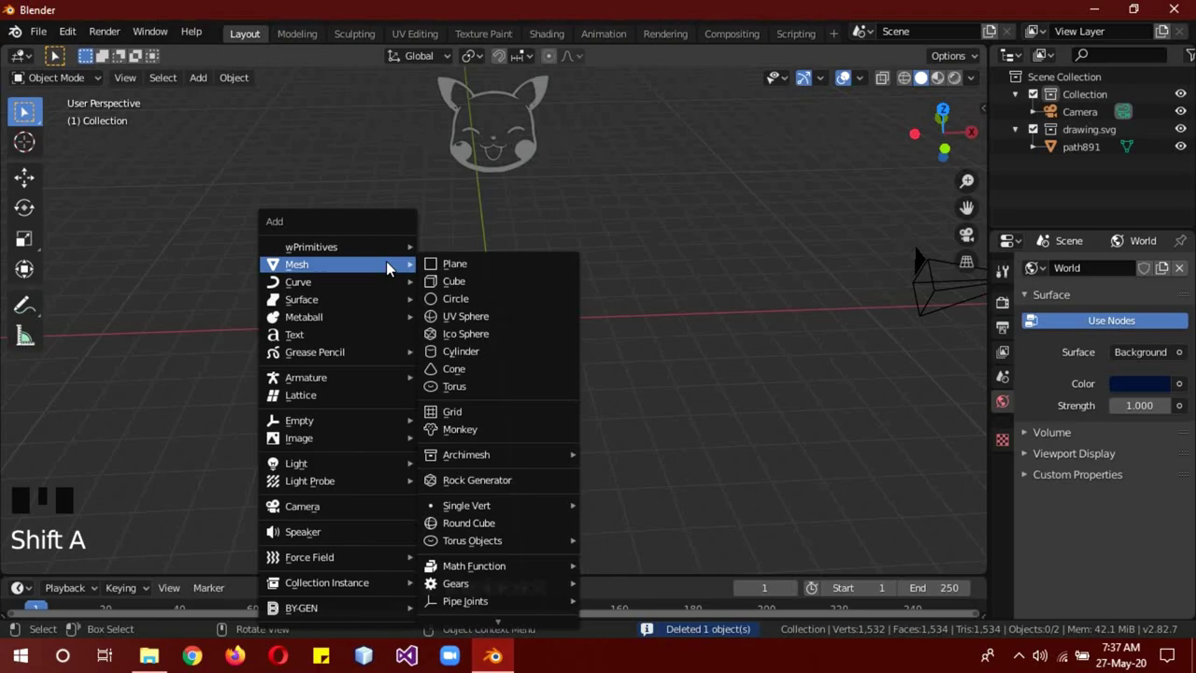
left_click(467, 332)
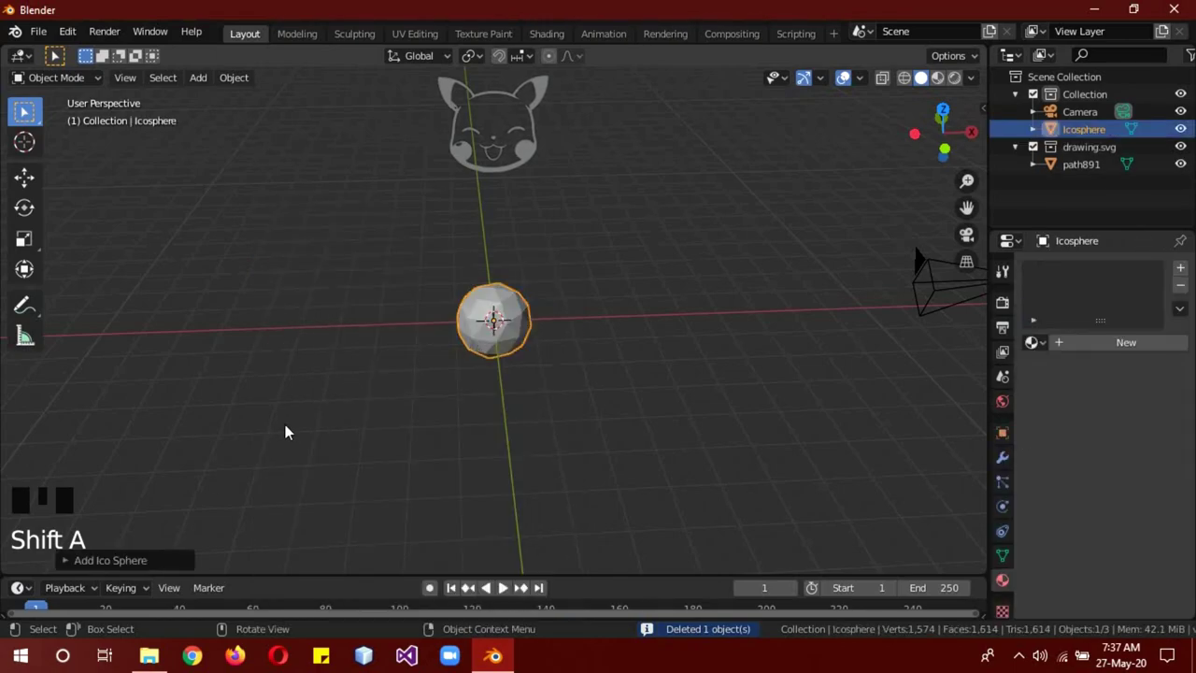
left_click(171, 561)
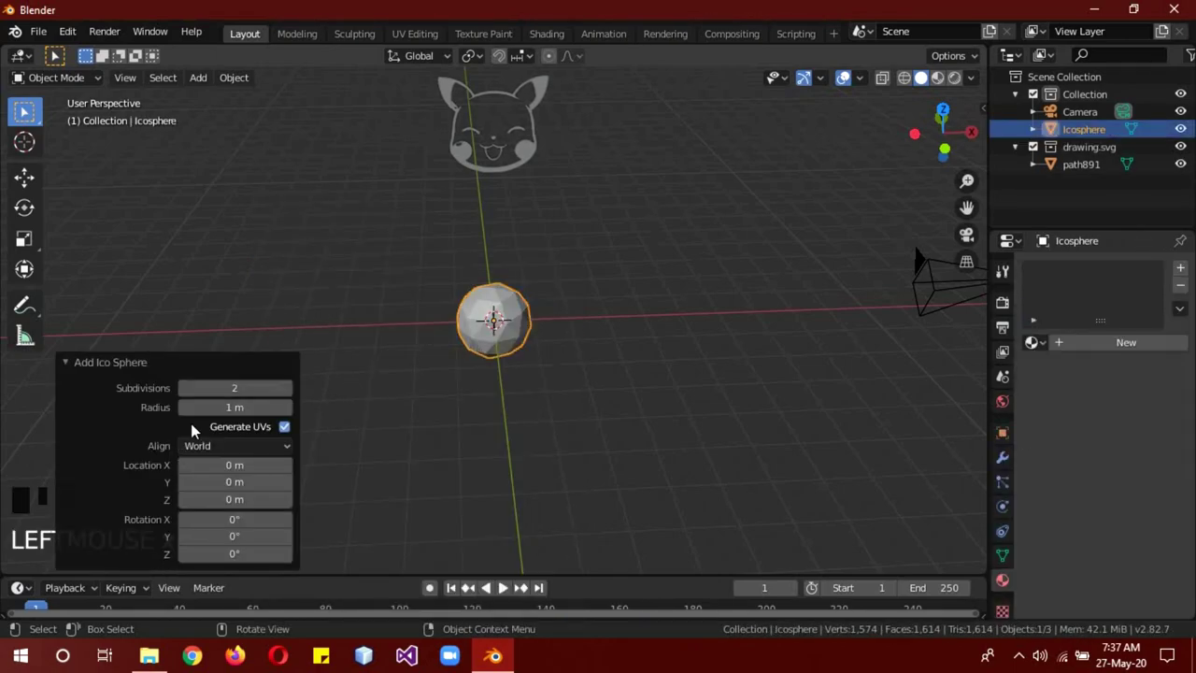
left_click(186, 388)
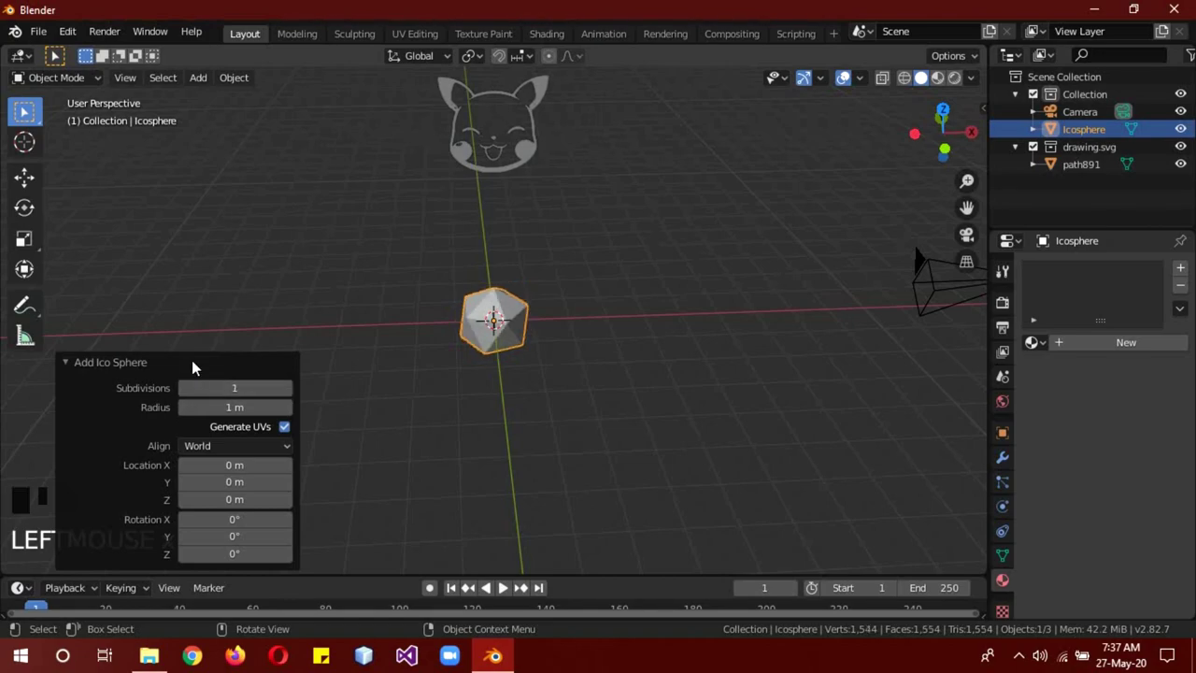
left_click(192, 361)
Give the icosphere a yellow Emission material at strength 10, then hide it.
left_click(1126, 342)
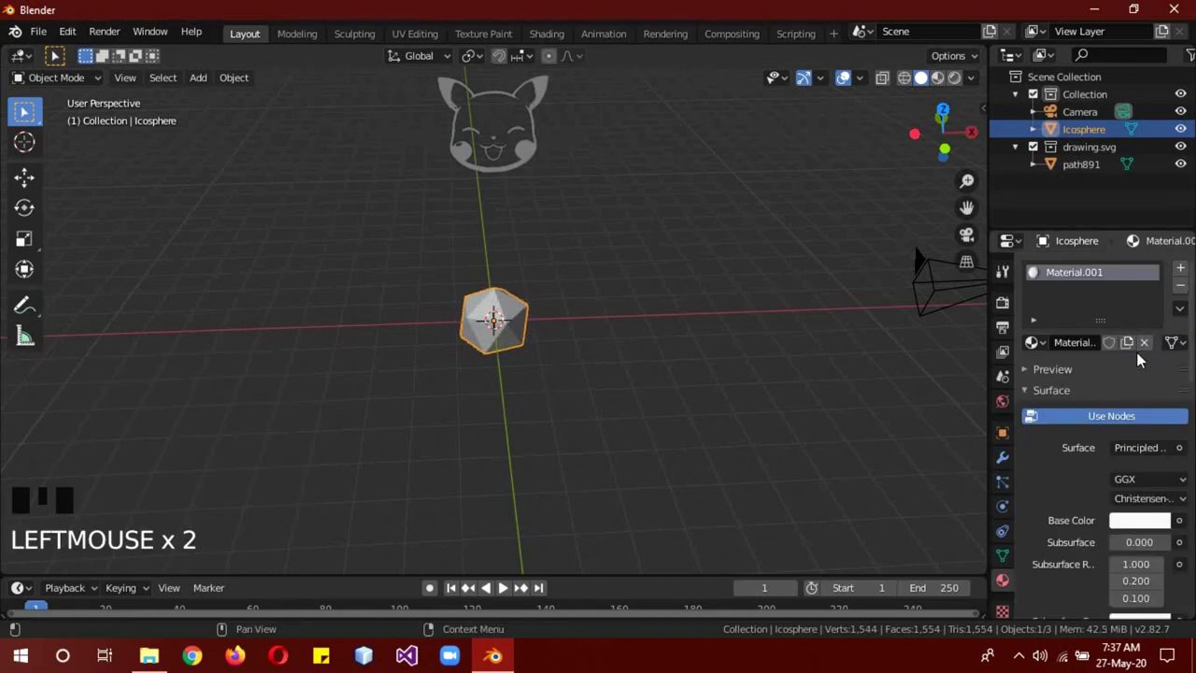
left_click(1135, 449)
left_click(962, 102)
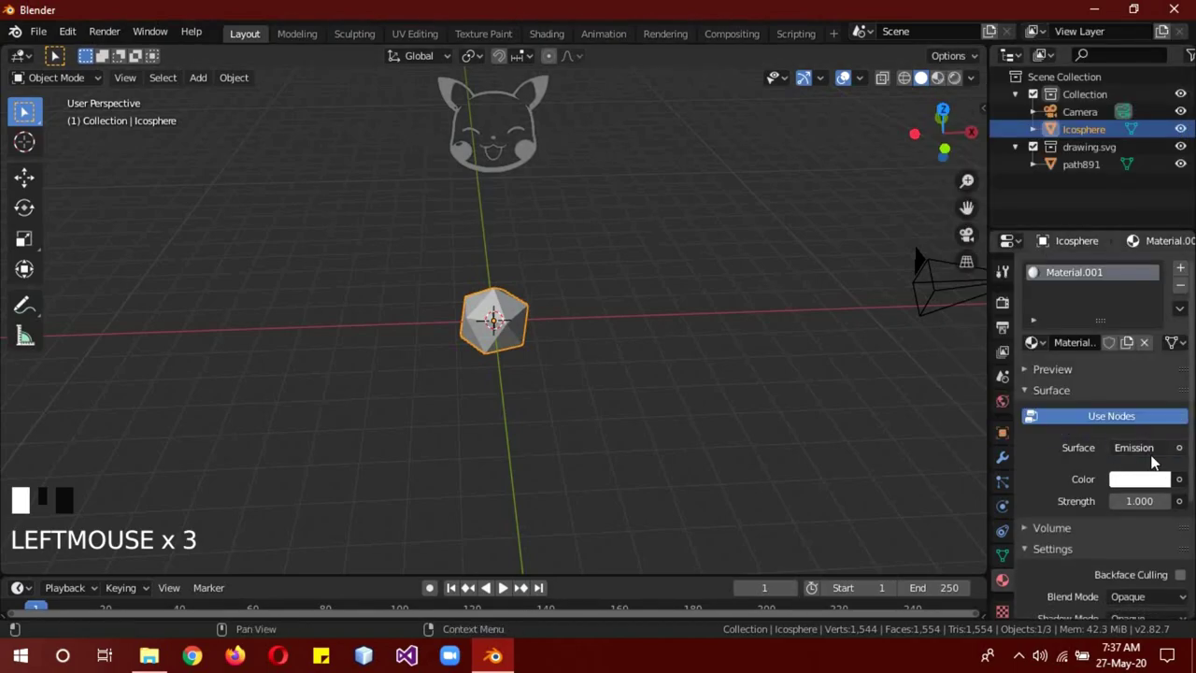
left_click(1147, 479)
left_click_drag(1061, 317, 1043, 328)
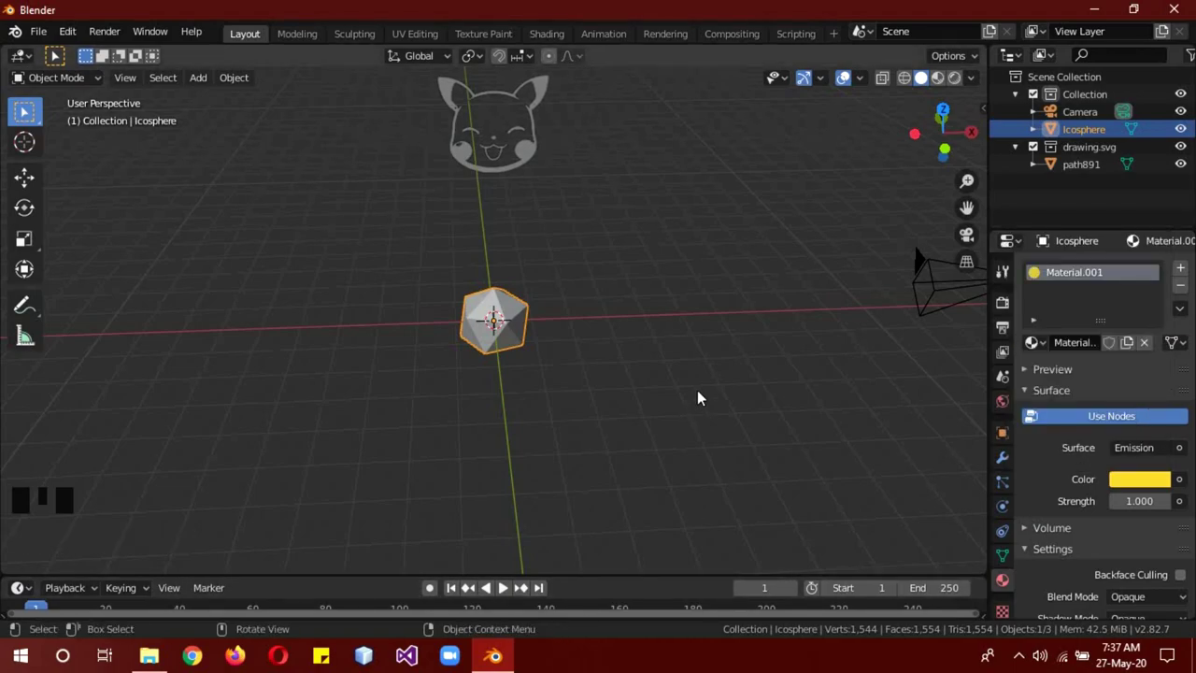
left_click(1147, 502)
type("10")
key("Return")
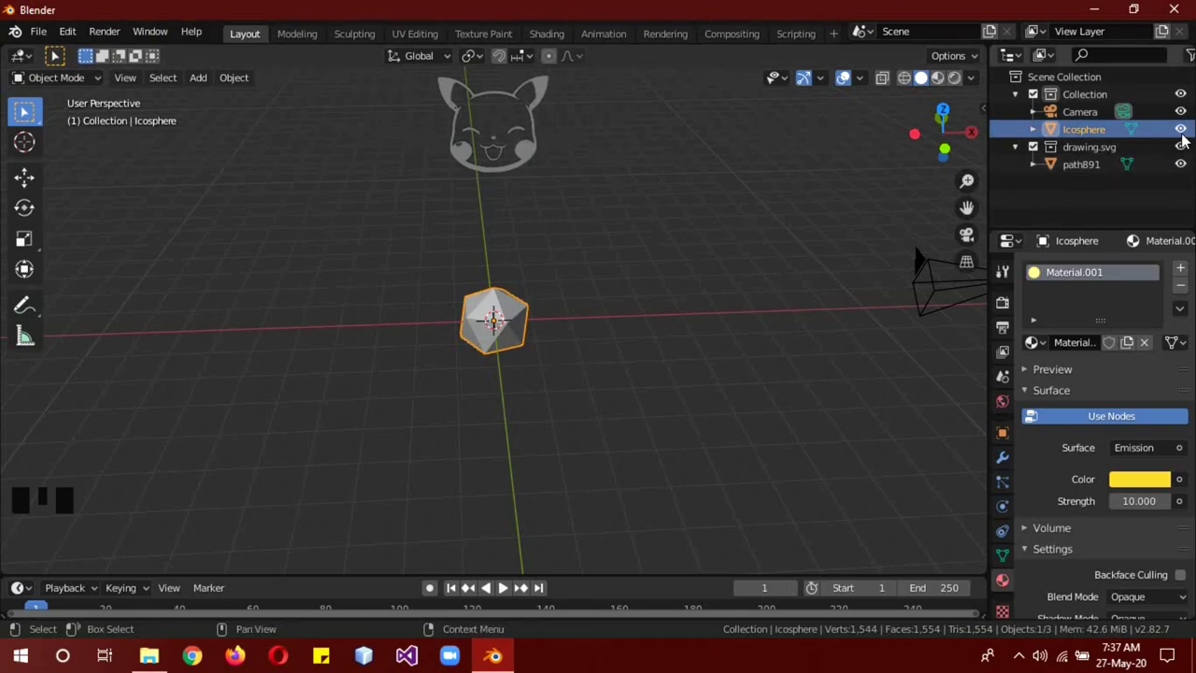
left_click(1180, 129)
Add a Bezier curve, rotate it 90° about X and scale it up.
key("shift+a")
mouse_move(372, 231)
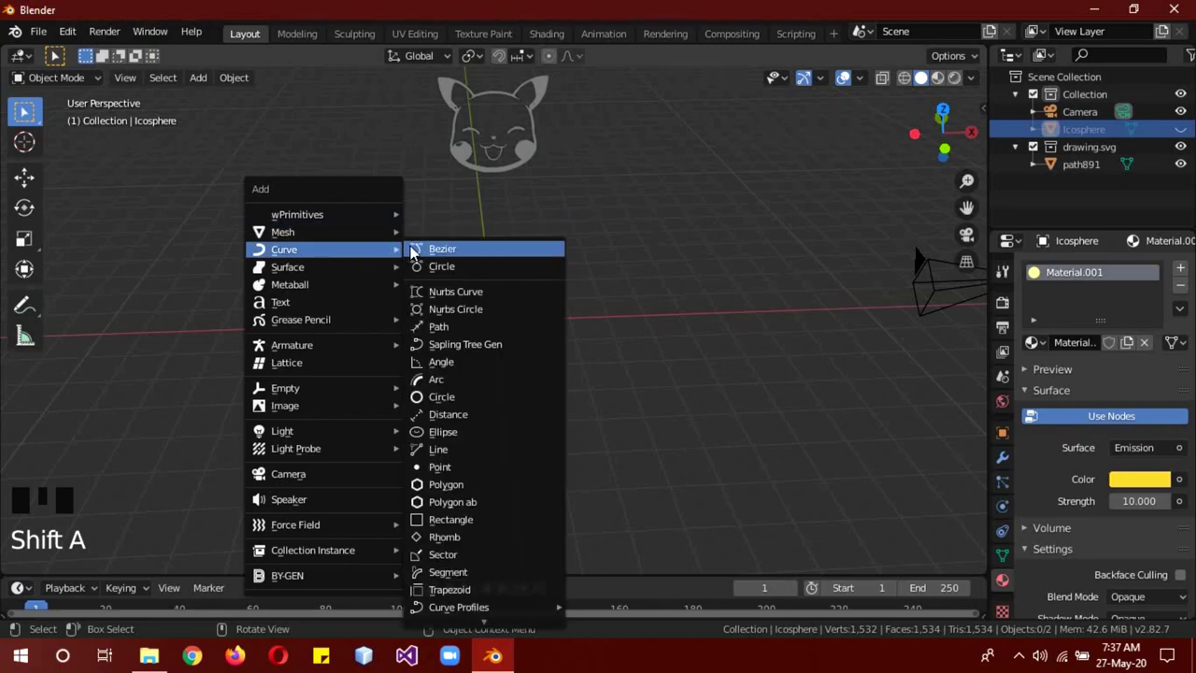
left_click(443, 245)
type("r")
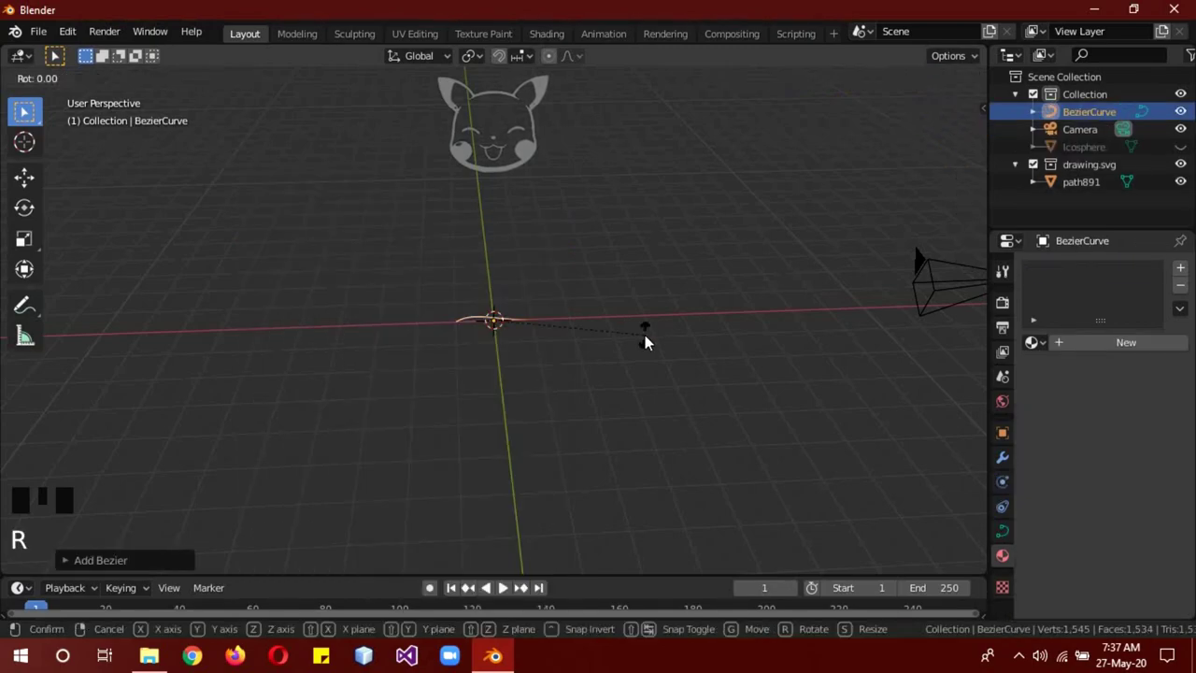
type("x90")
key("Return")
key("s")
left_click(570, 448)
Add a UV sphere and assign it the transparent Material.
key("shift+a")
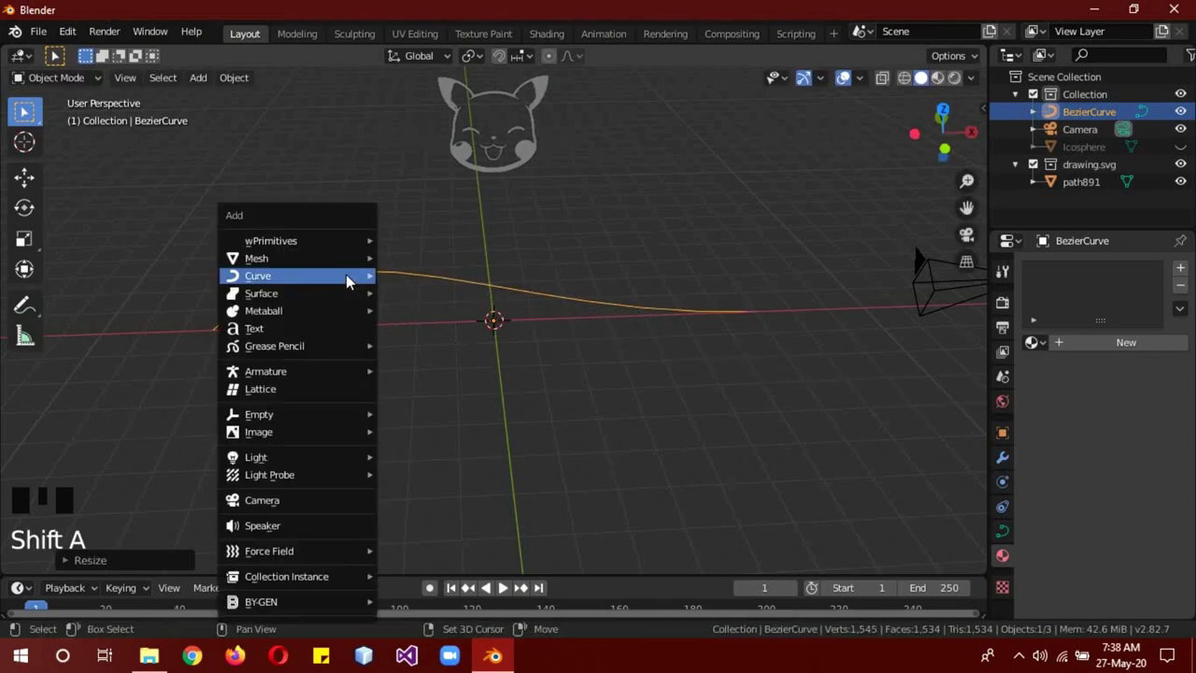
mouse_move(285, 245)
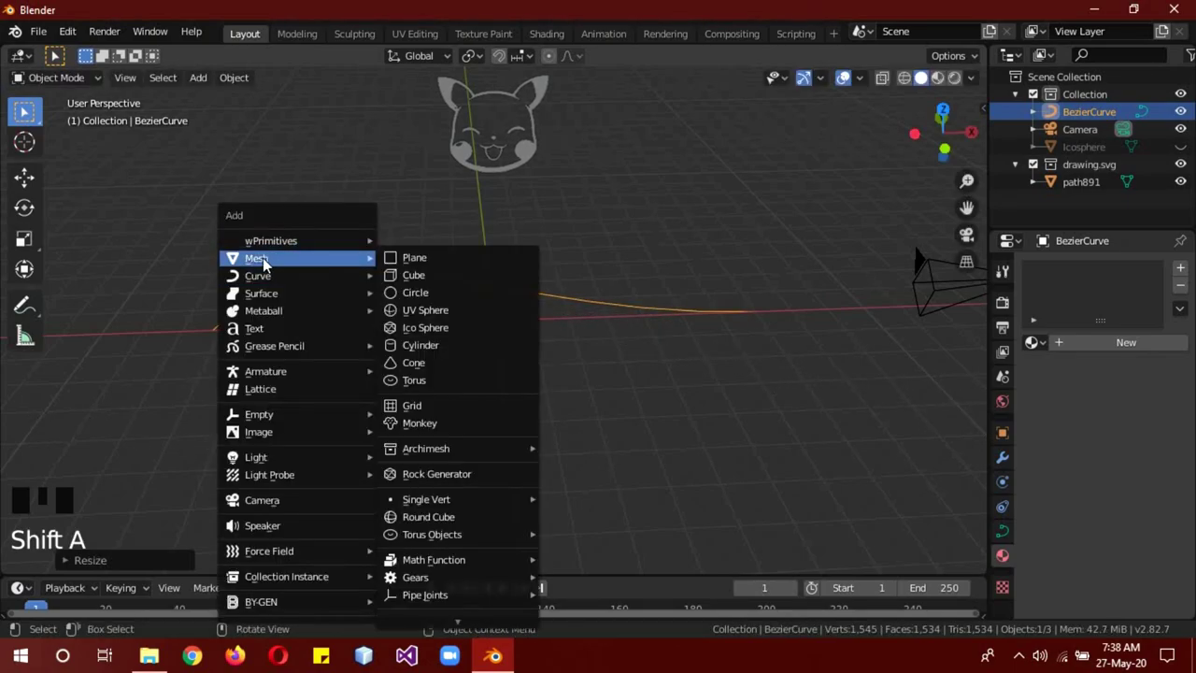
left_click(455, 306)
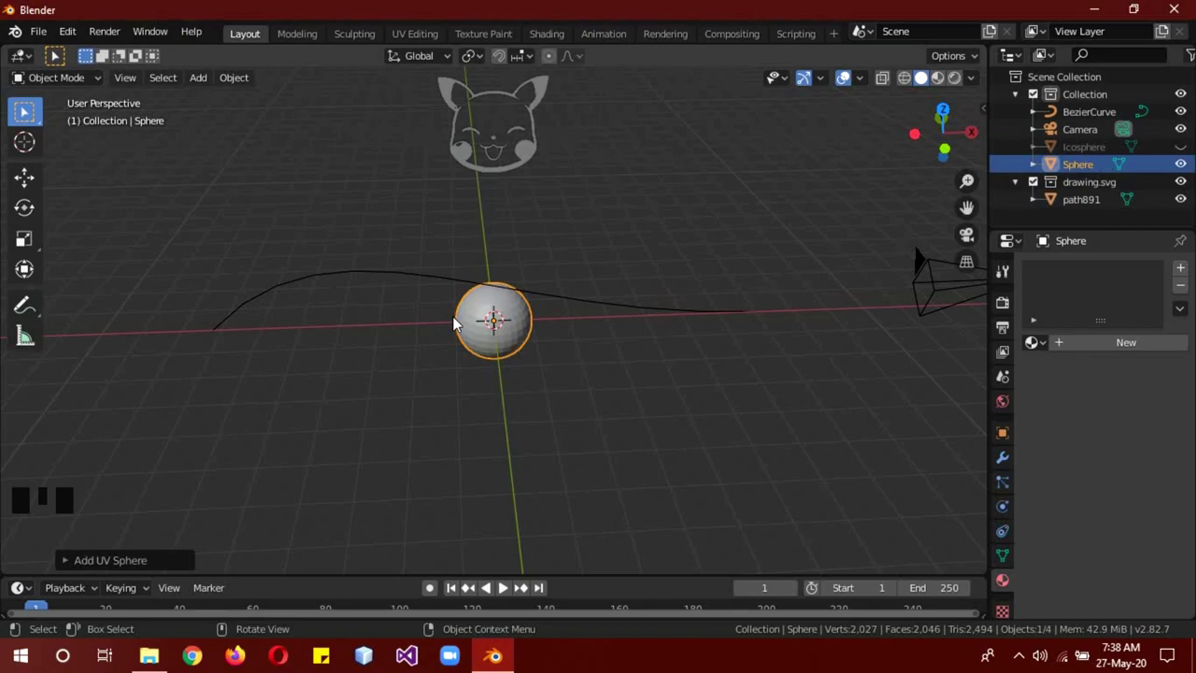
left_click(1031, 342)
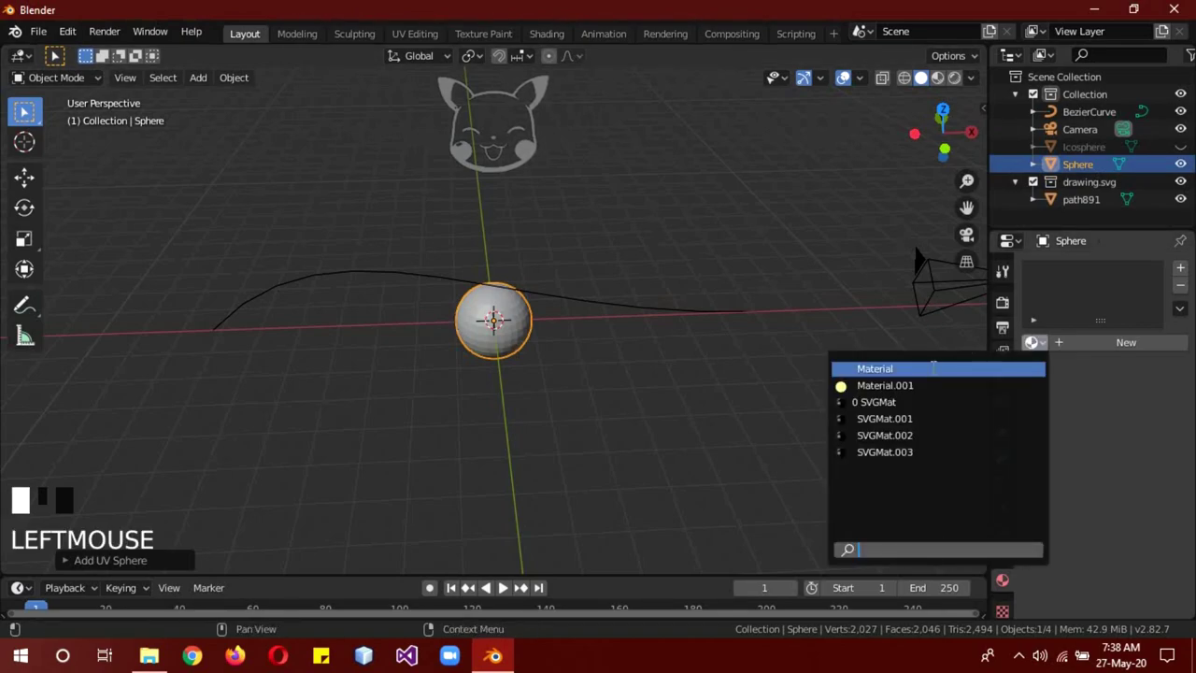
left_click(931, 368)
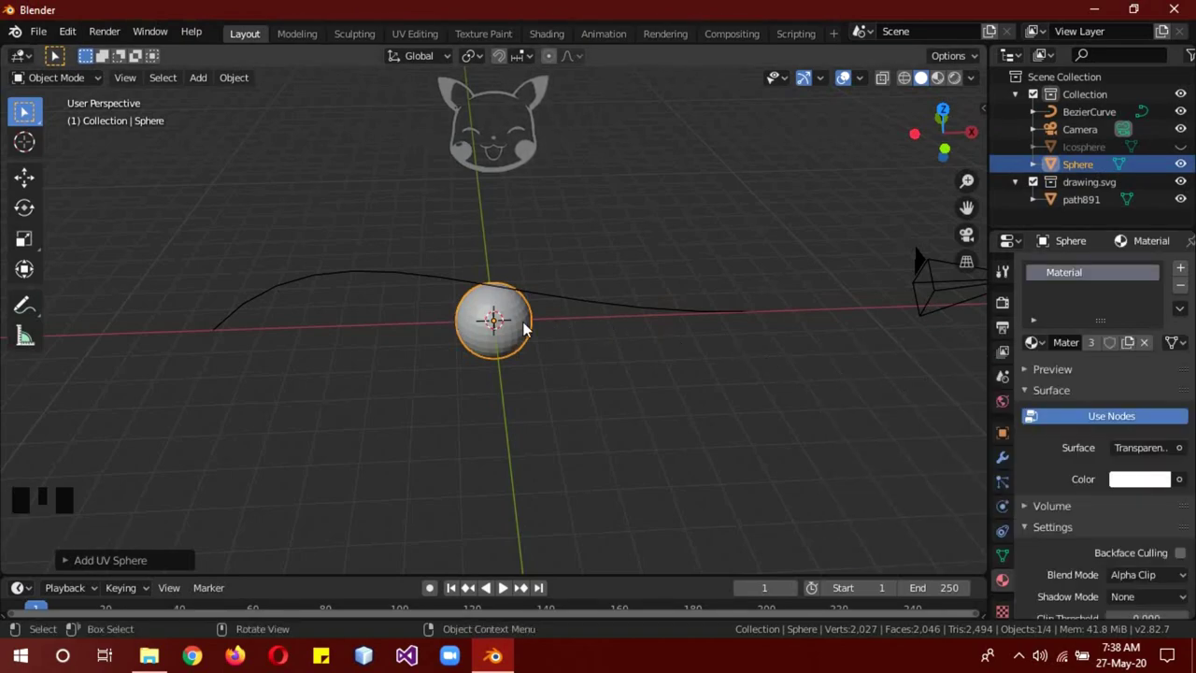
Rotate the sphere and curve together 90° around the Z axis.
left_click(598, 308, "shift")
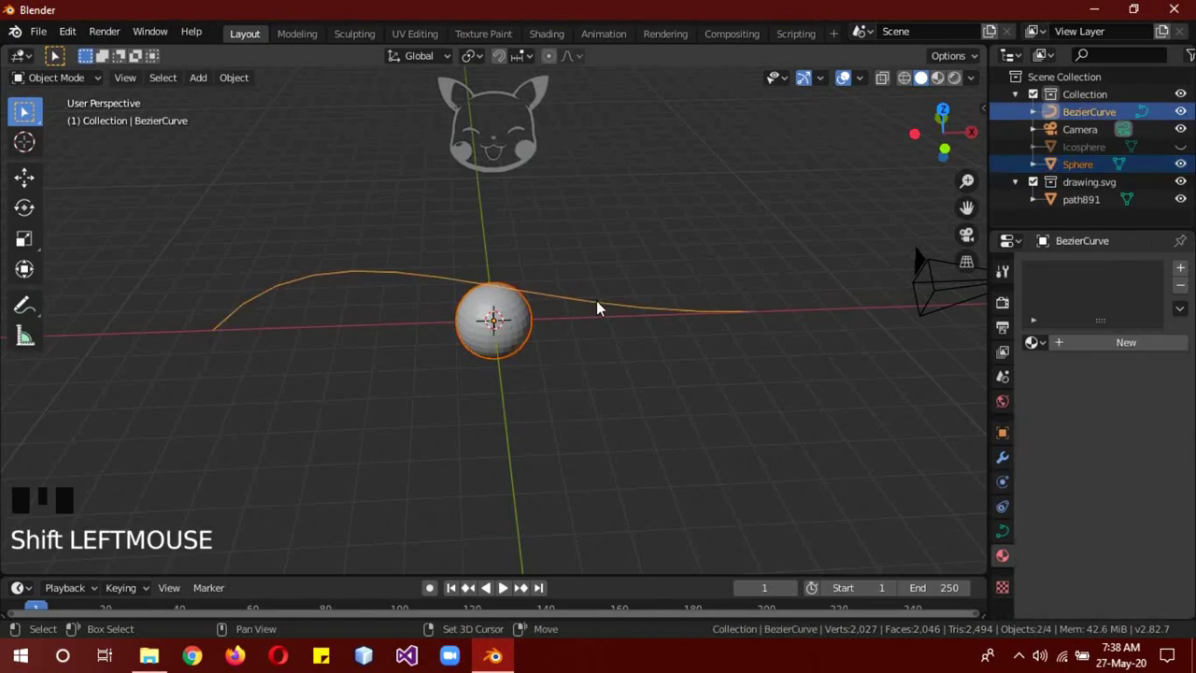
key("r")
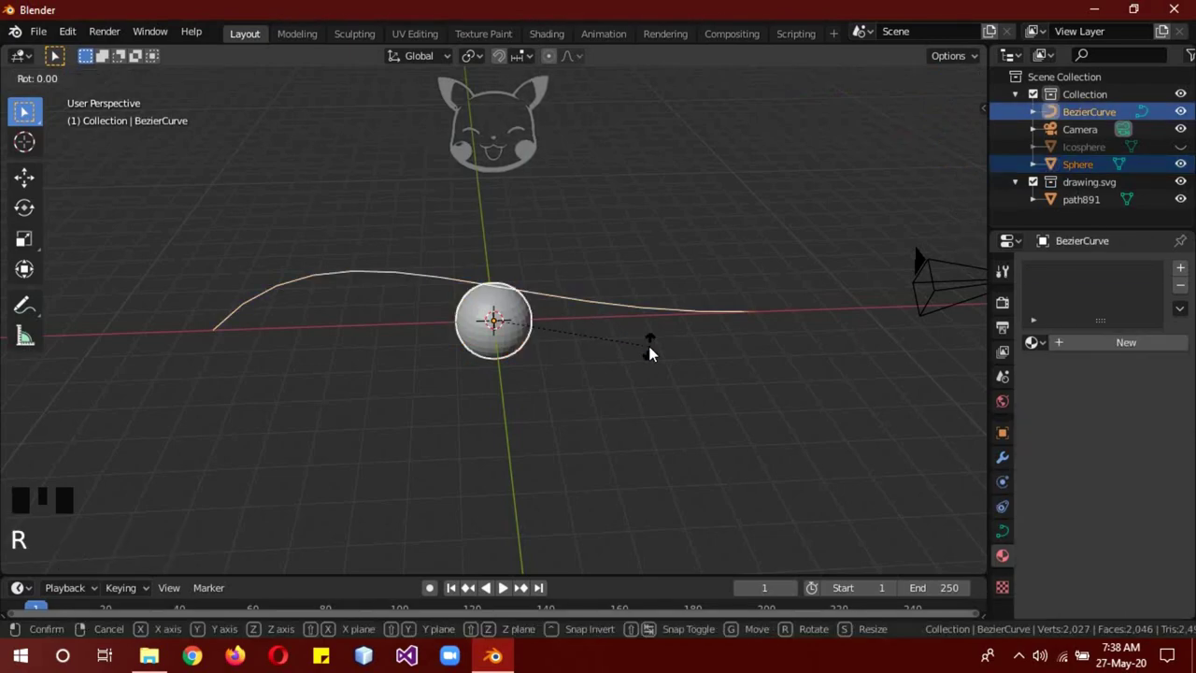
key("z")
key("9")
key("0")
key("Return")
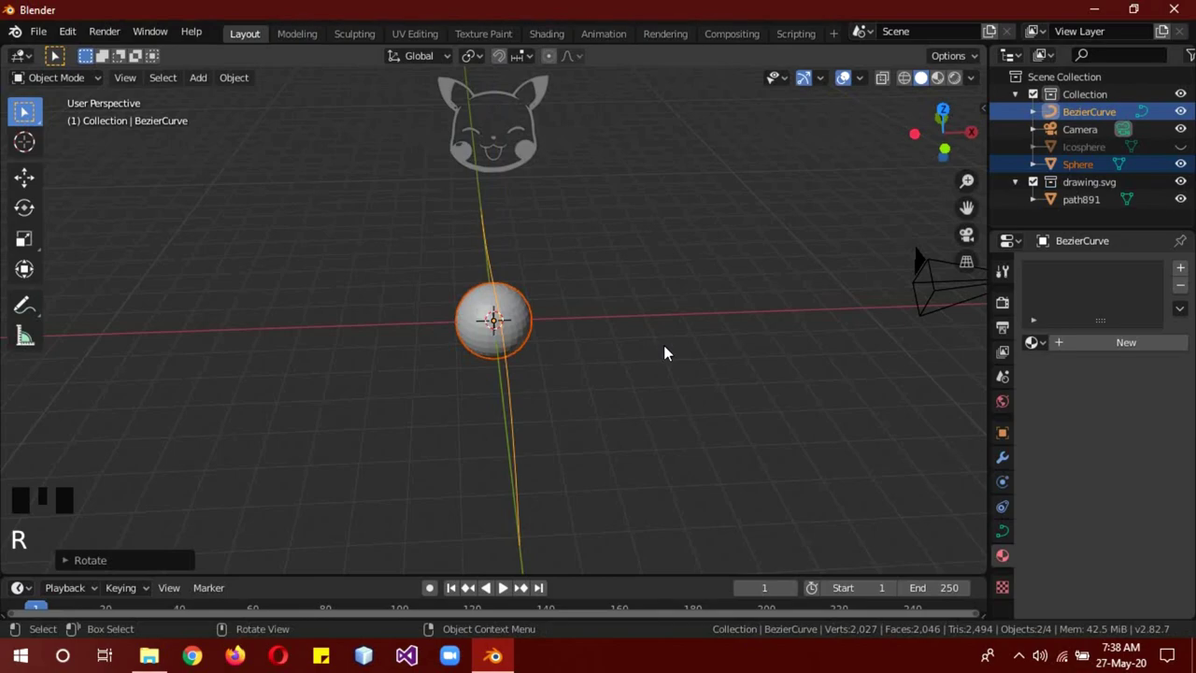
Give the sphere a Follow Path constraint targeting the Bezier curve, with Animate Path enabled.
middle_click_drag(663, 348, 574, 393)
left_click(572, 392)
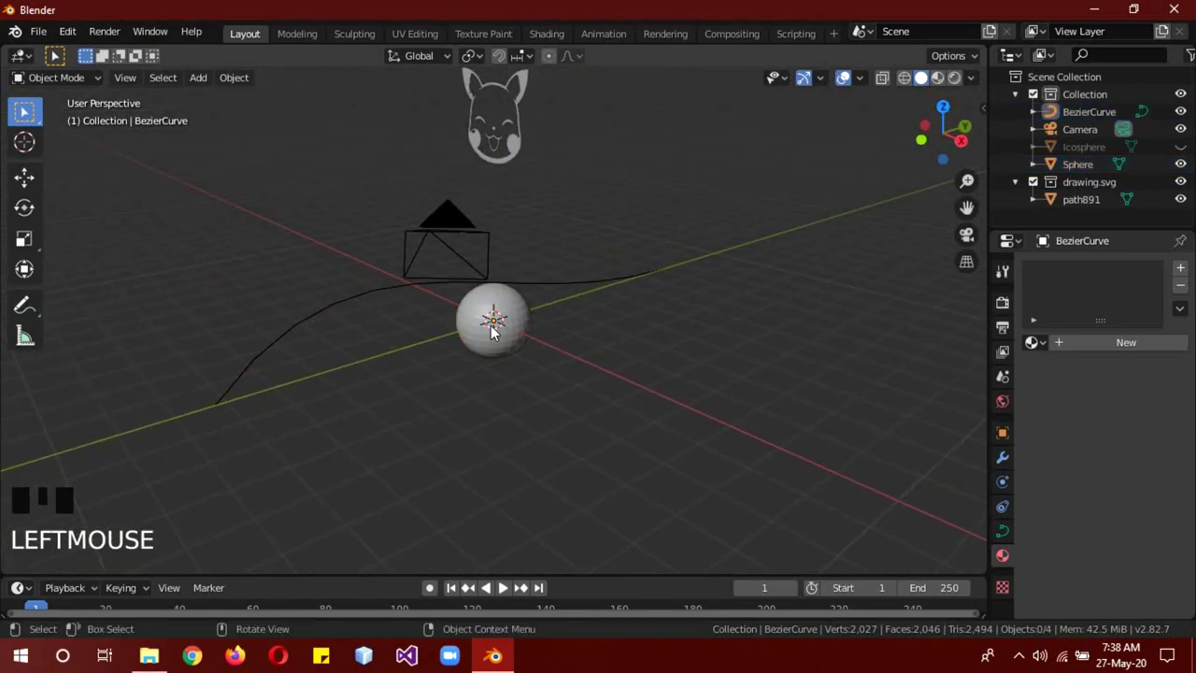
left_click(493, 323)
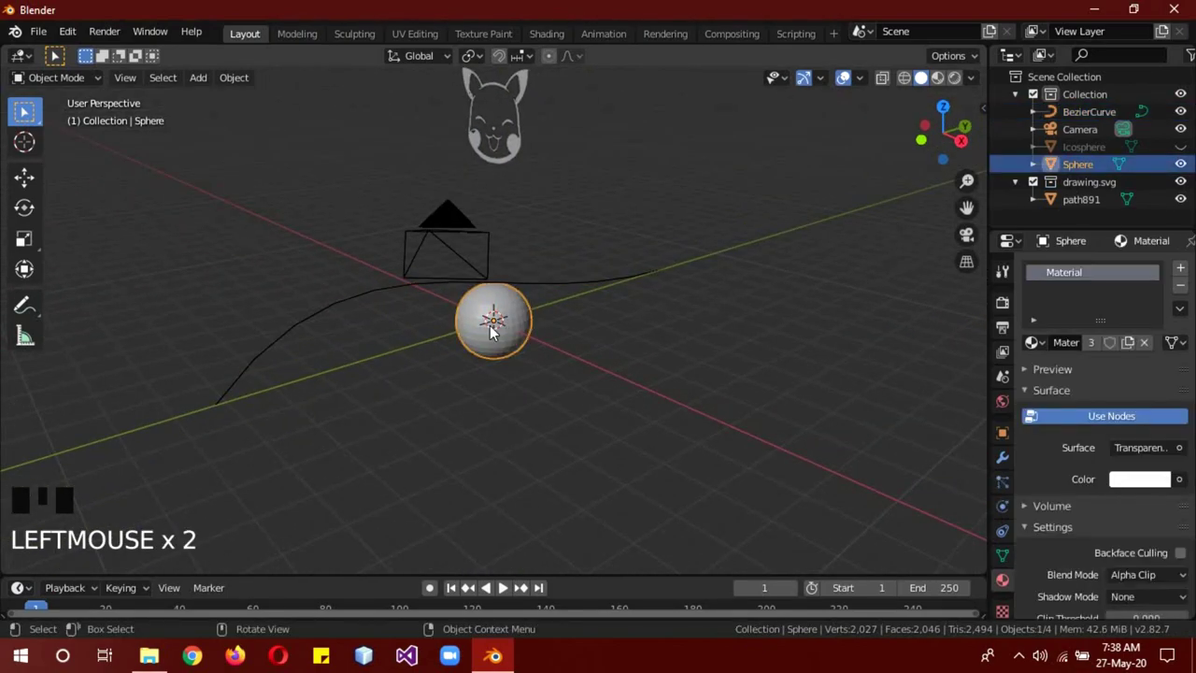
left_click(1001, 531)
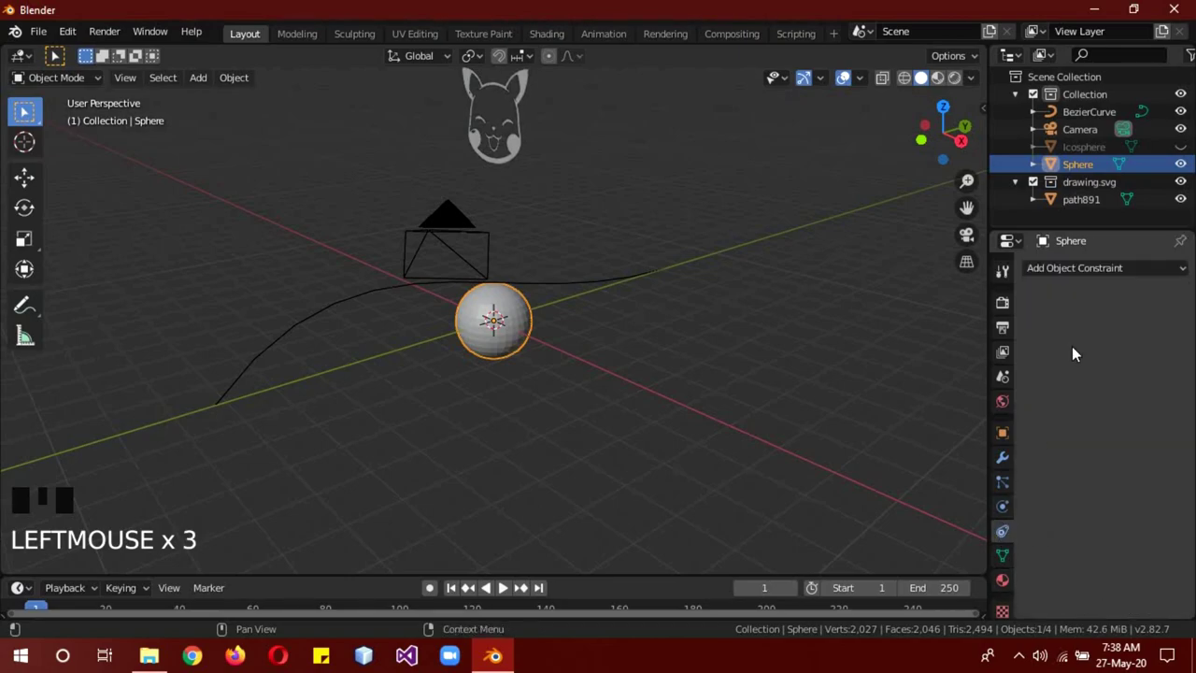
left_click(1096, 269)
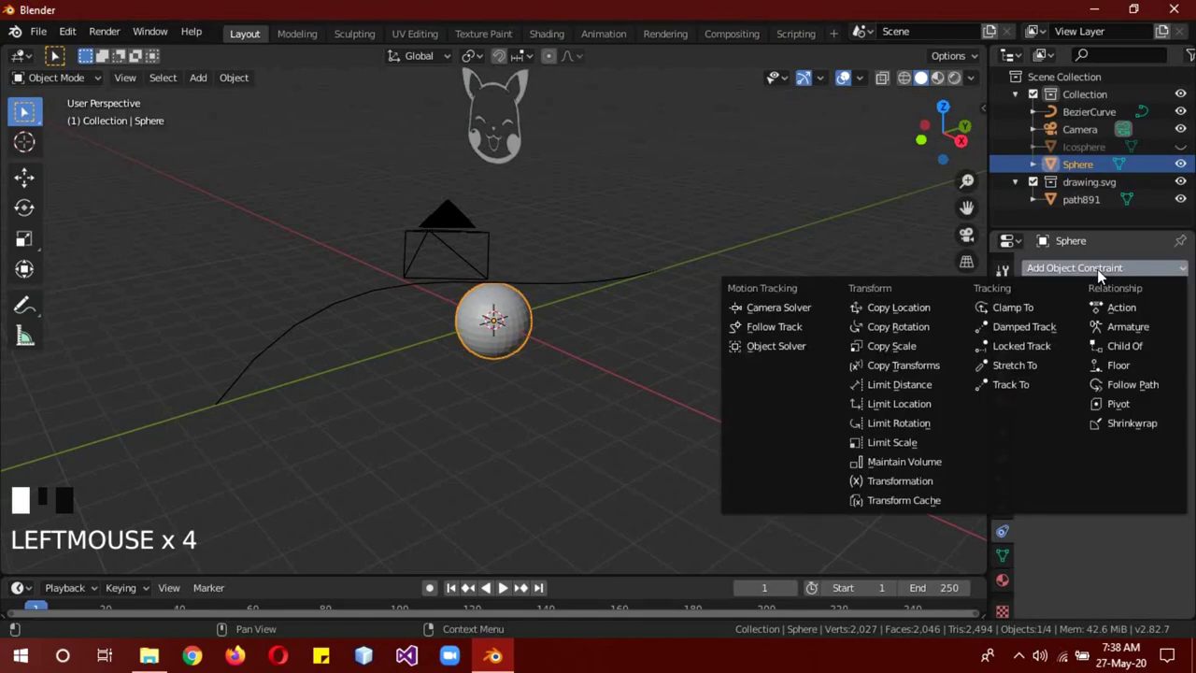
left_click(1151, 386)
left_click(1176, 328)
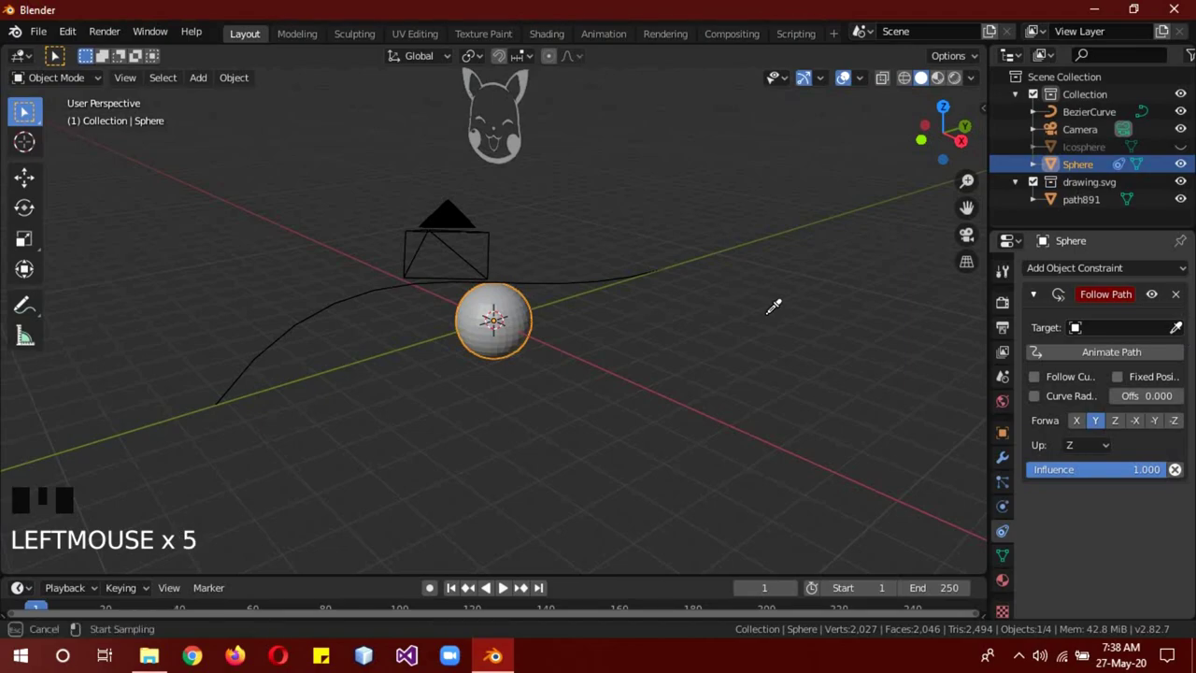
left_click(333, 301)
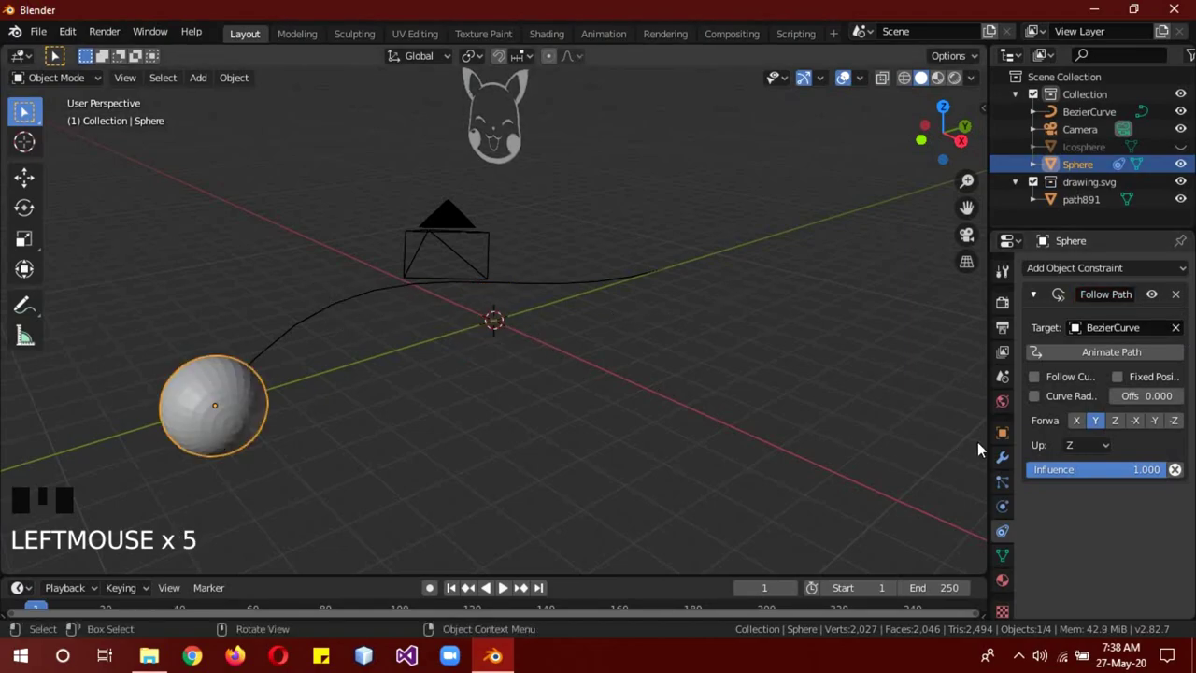
left_click(1111, 353)
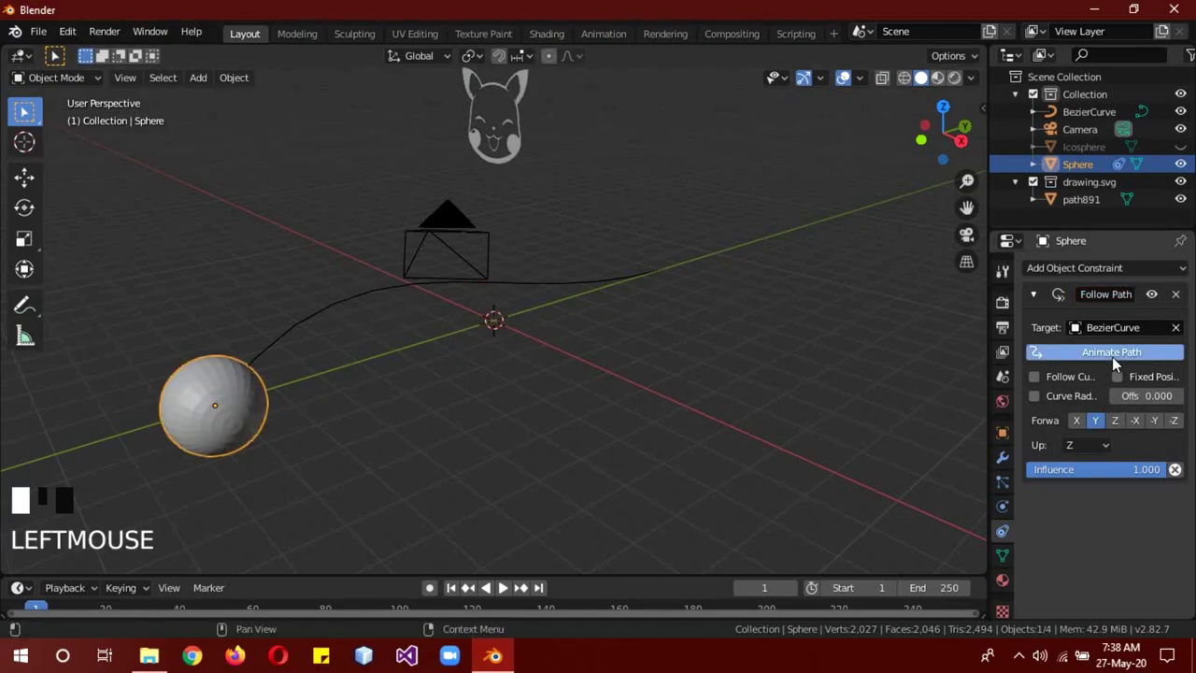
left_click(543, 286)
In Edit Mode, raise a curve control point from the side view and shift it left.
key("Tab")
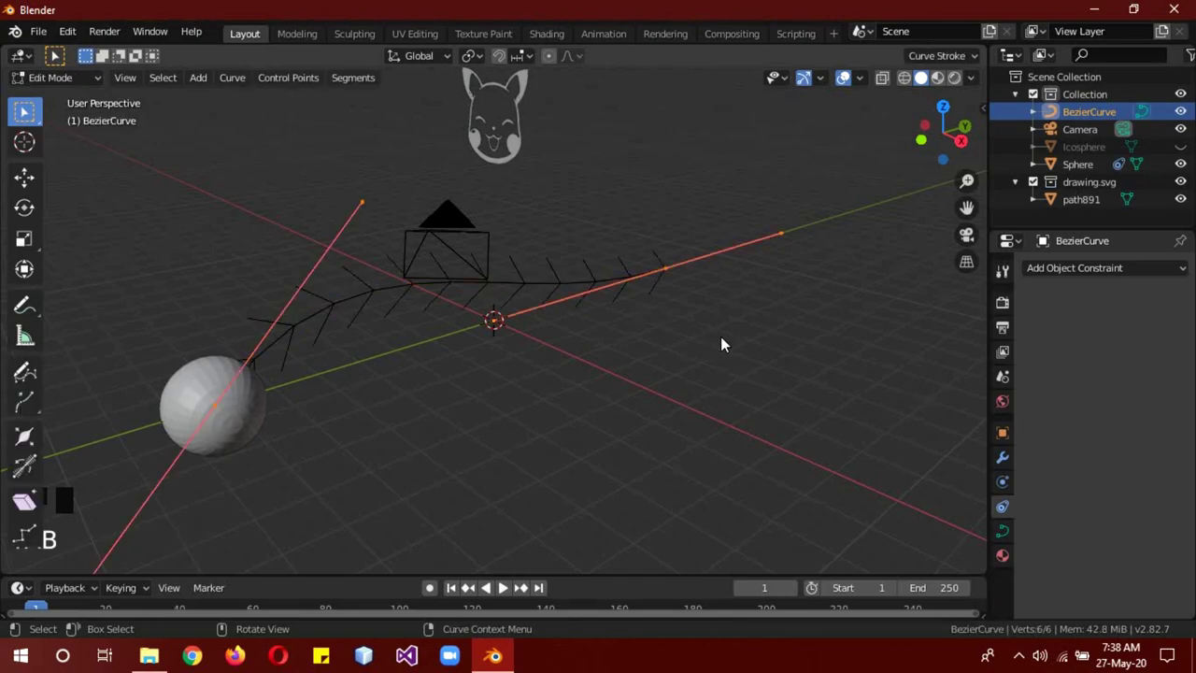
middle_click_drag(735, 339, 745, 308)
left_click(730, 298)
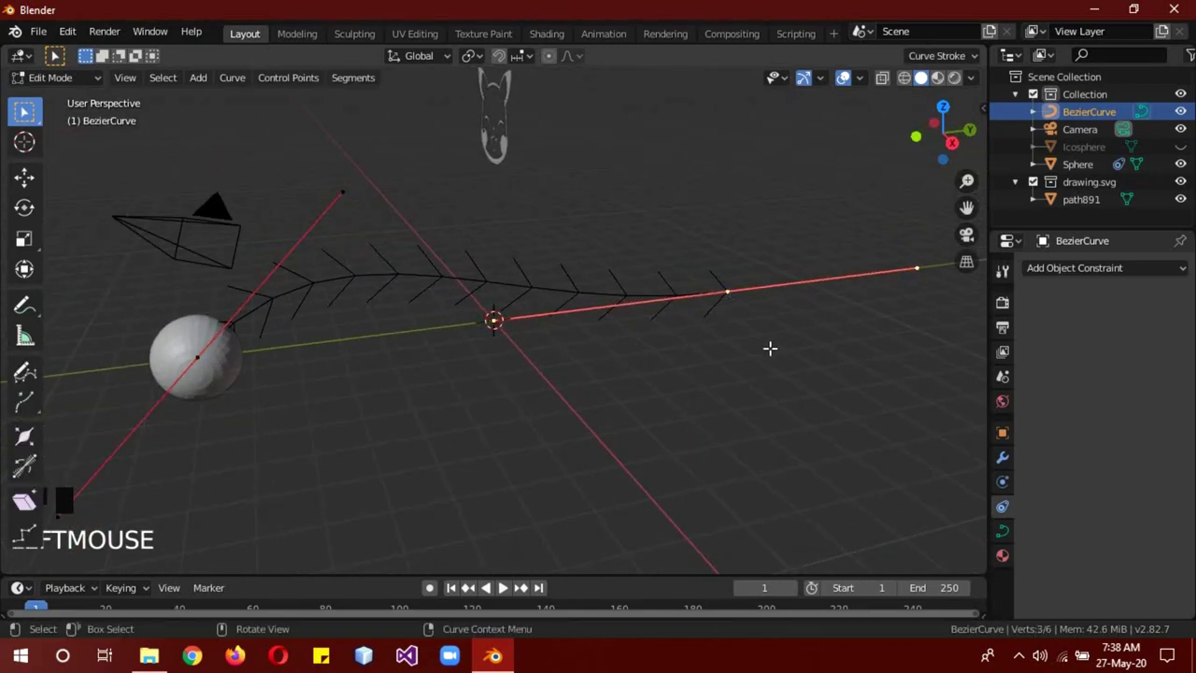
key("KP_3")
key("g")
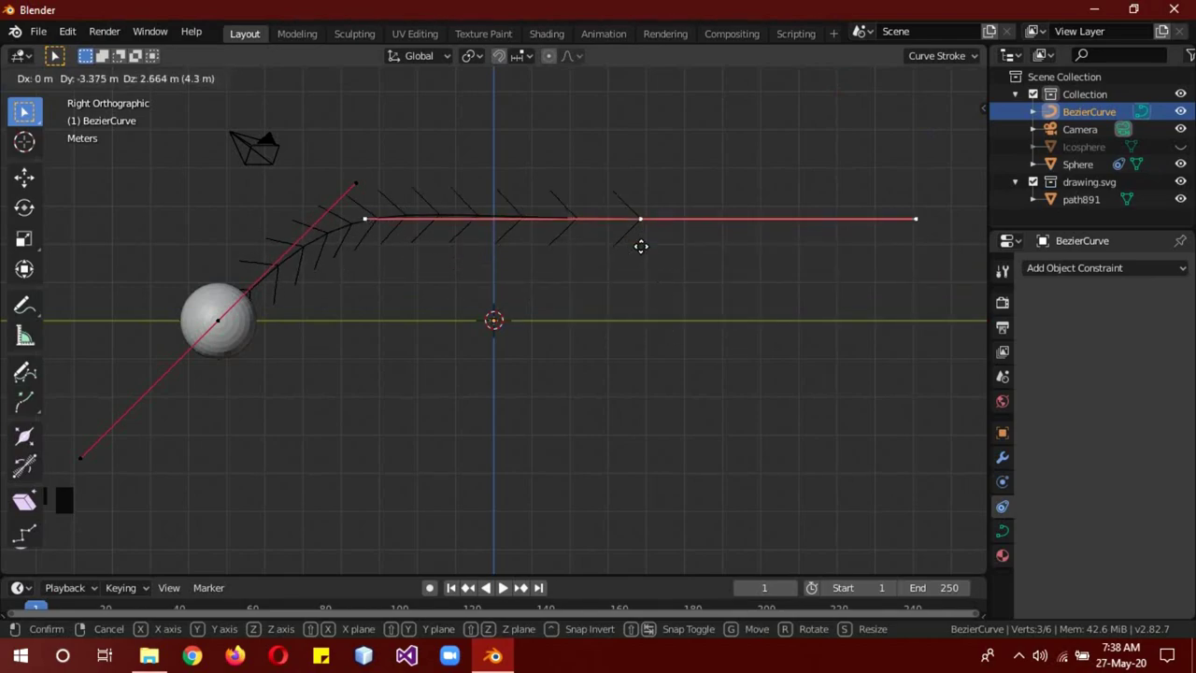
left_click(494, 151)
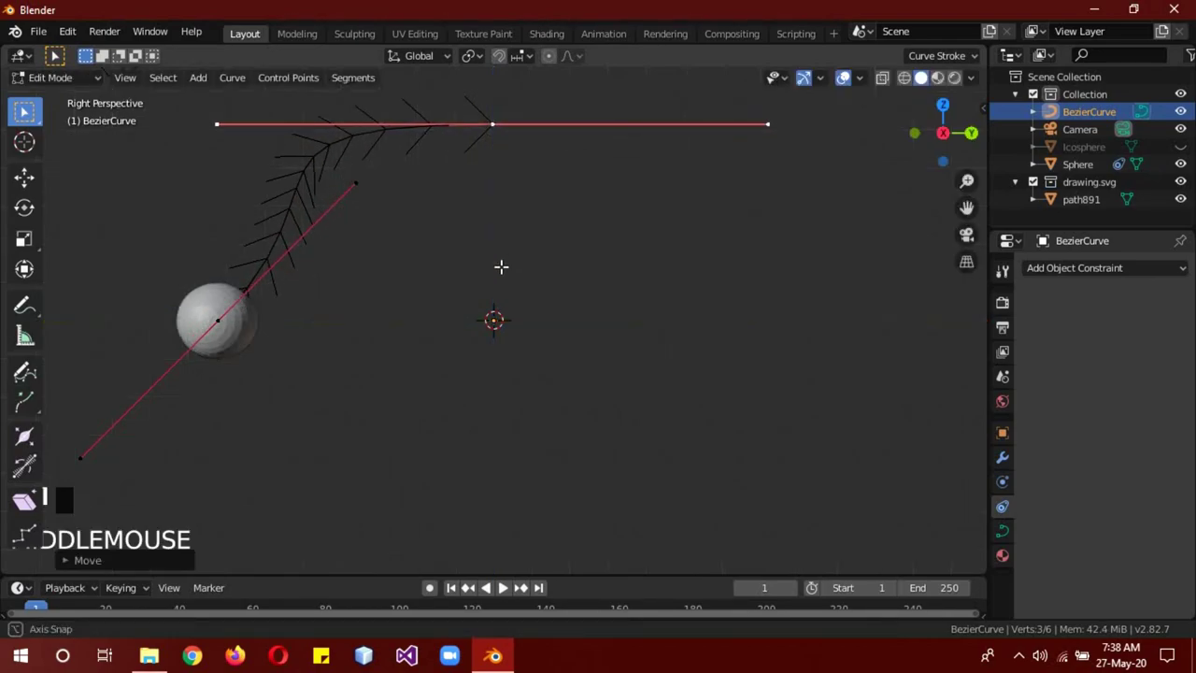
middle_click_drag(499, 267, 601, 315)
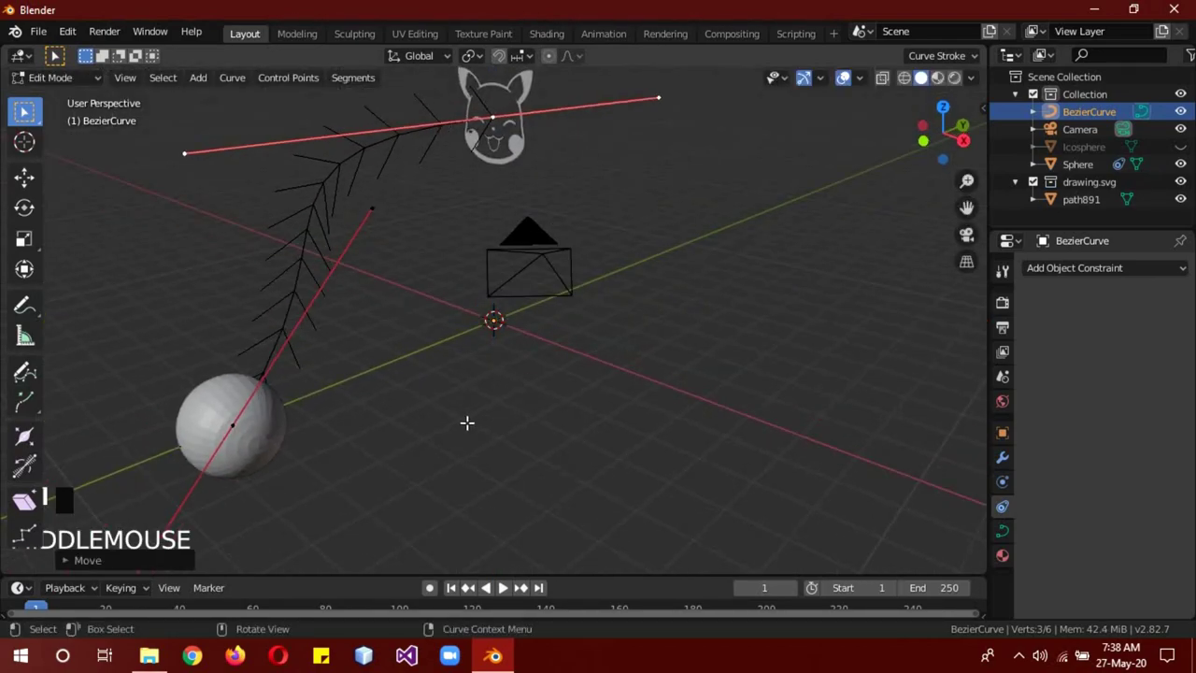
left_click(371, 477)
middle_click_drag(371, 477, 592, 520)
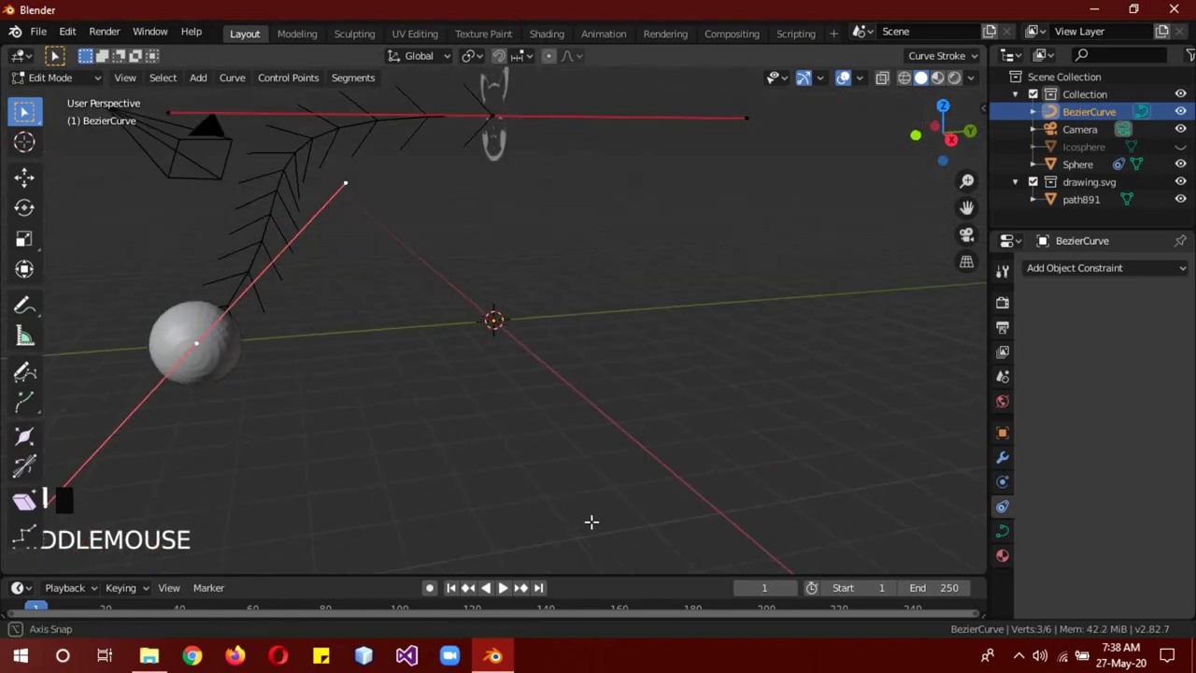
key("g")
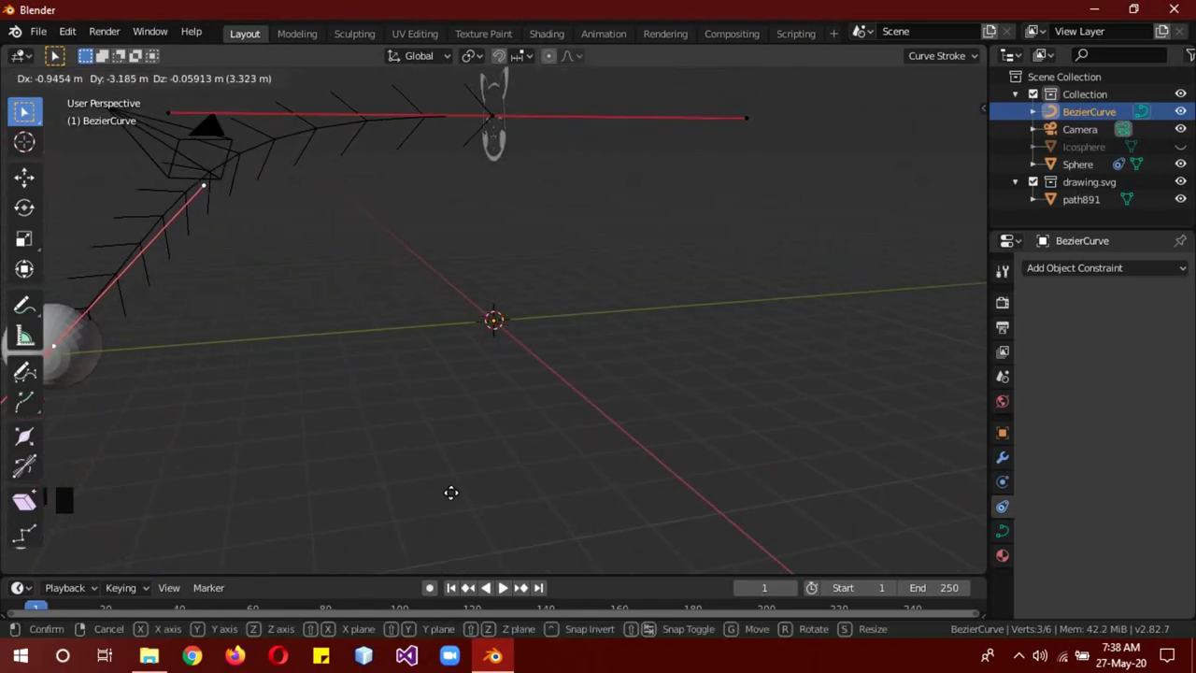
left_click(440, 494)
Select all the curve's points and subdivide it to add a middle point.
key("Tab")
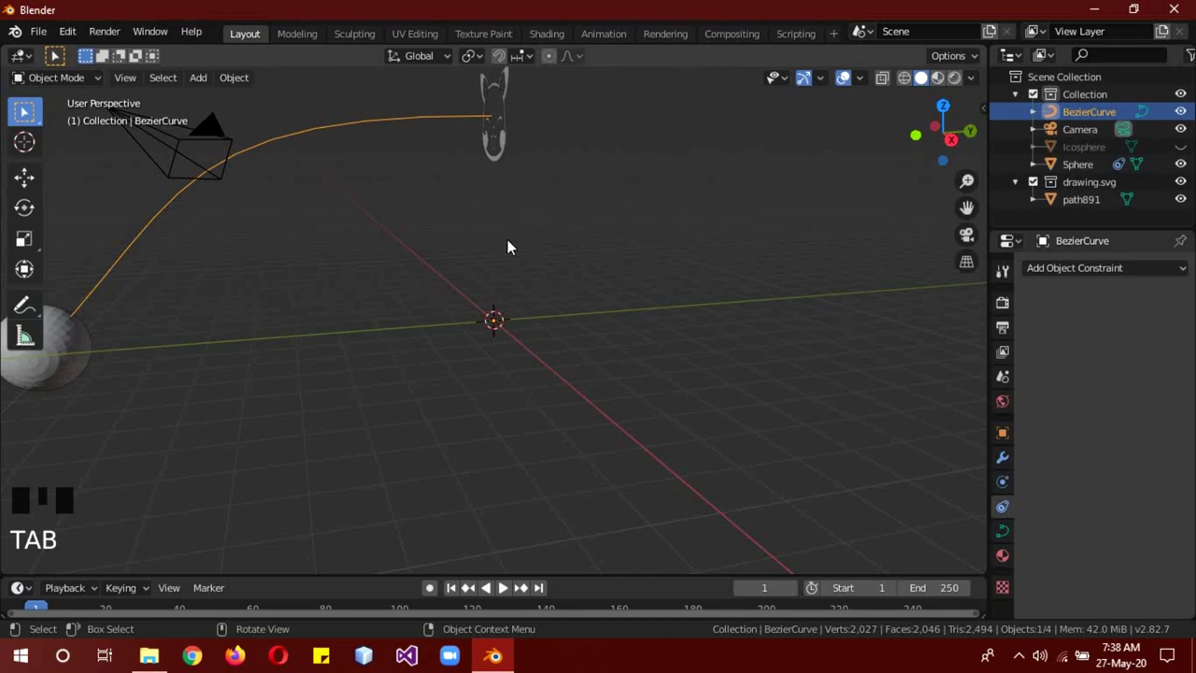
key("Tab")
right_click(394, 215)
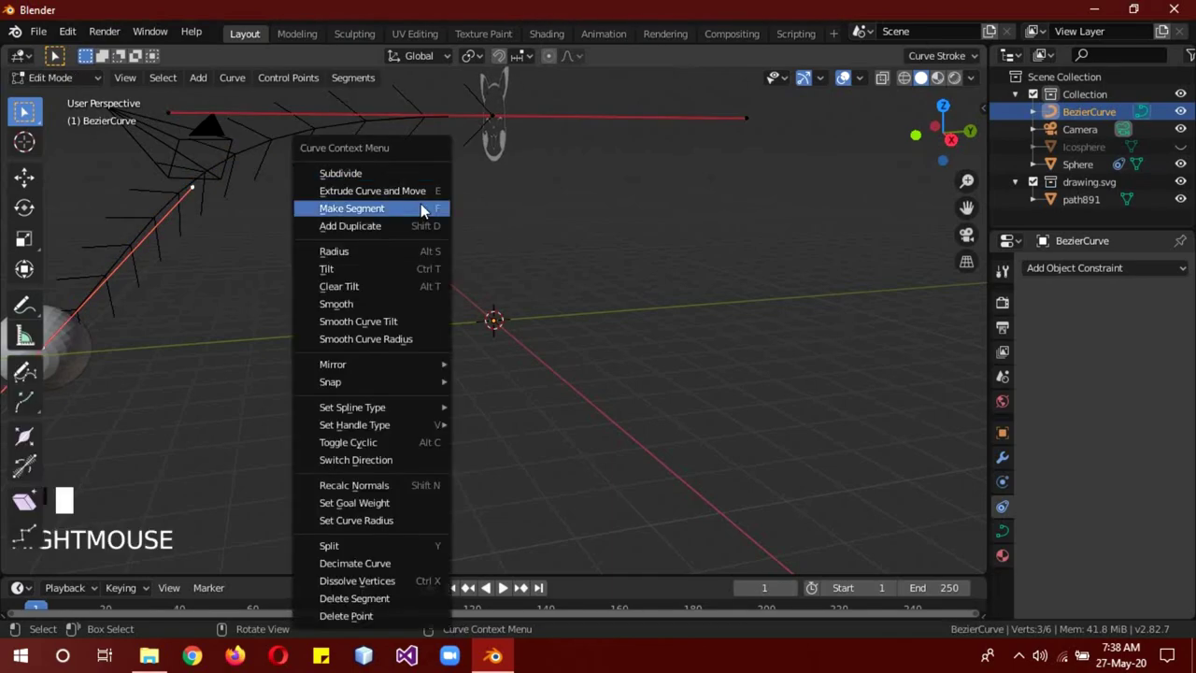
left_click(344, 173)
left_click(353, 132)
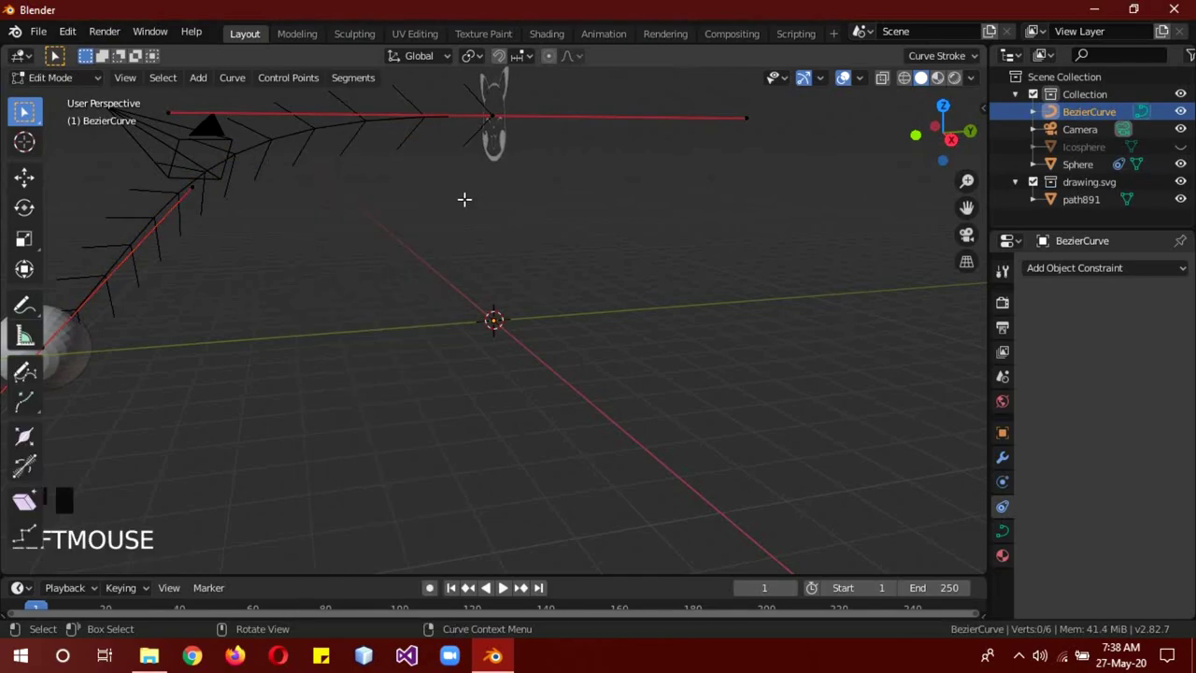
key("a")
right_click(390, 170)
left_click(389, 170)
Move the new middle control point so the path winds up to the head outline.
middle_click_drag(389, 177, 779, 350)
left_click(776, 314)
key("g")
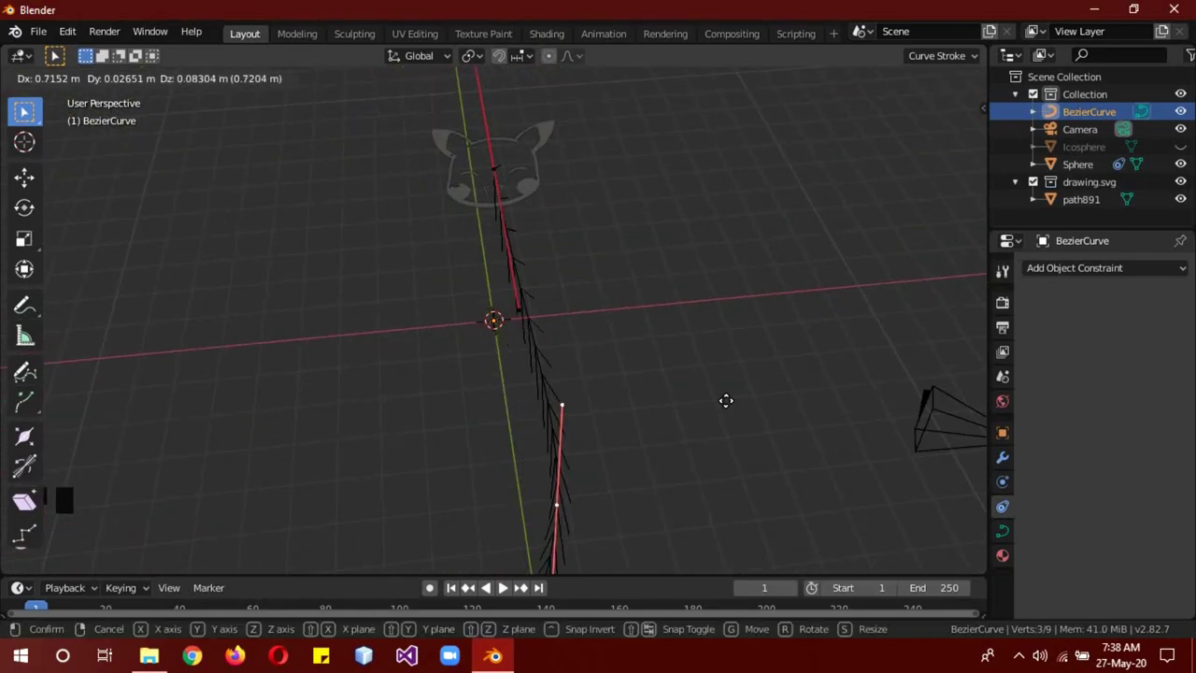
left_click(760, 395)
key("Tab")
middle_click_drag(760, 401, 458, 445)
scroll(458, 445, "down", 2)
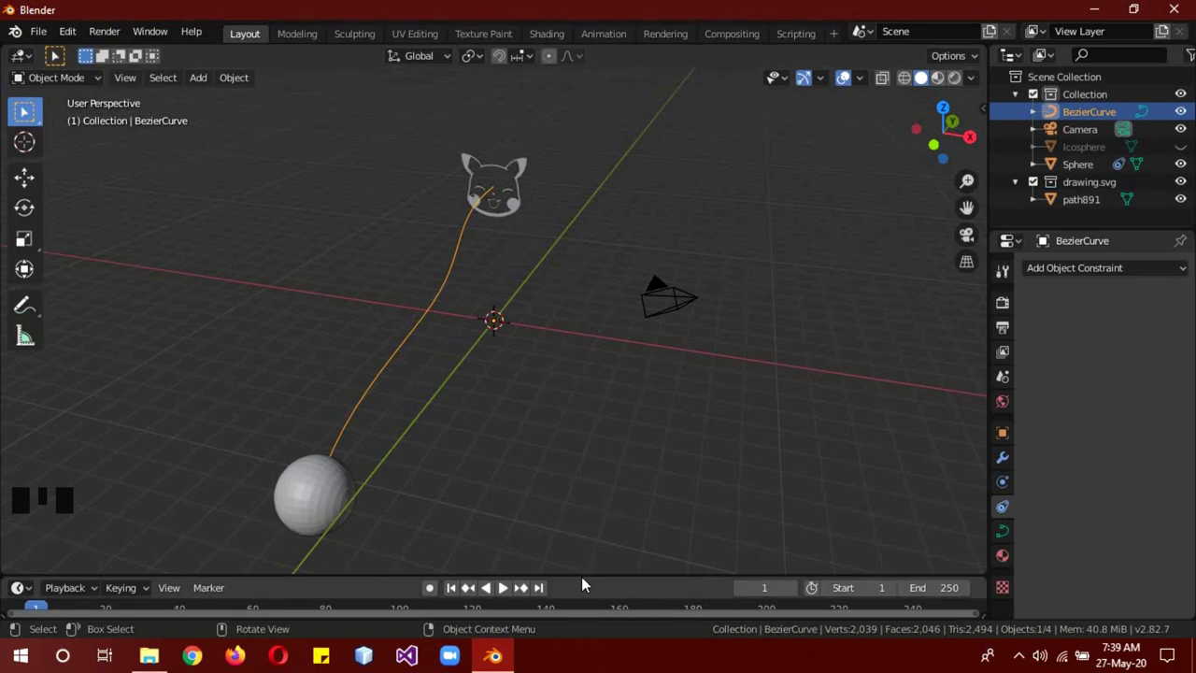
Enlarge the timeline and add a new particle system to the head outline path891.
left_click_drag(572, 576, 554, 520)
left_click(506, 177)
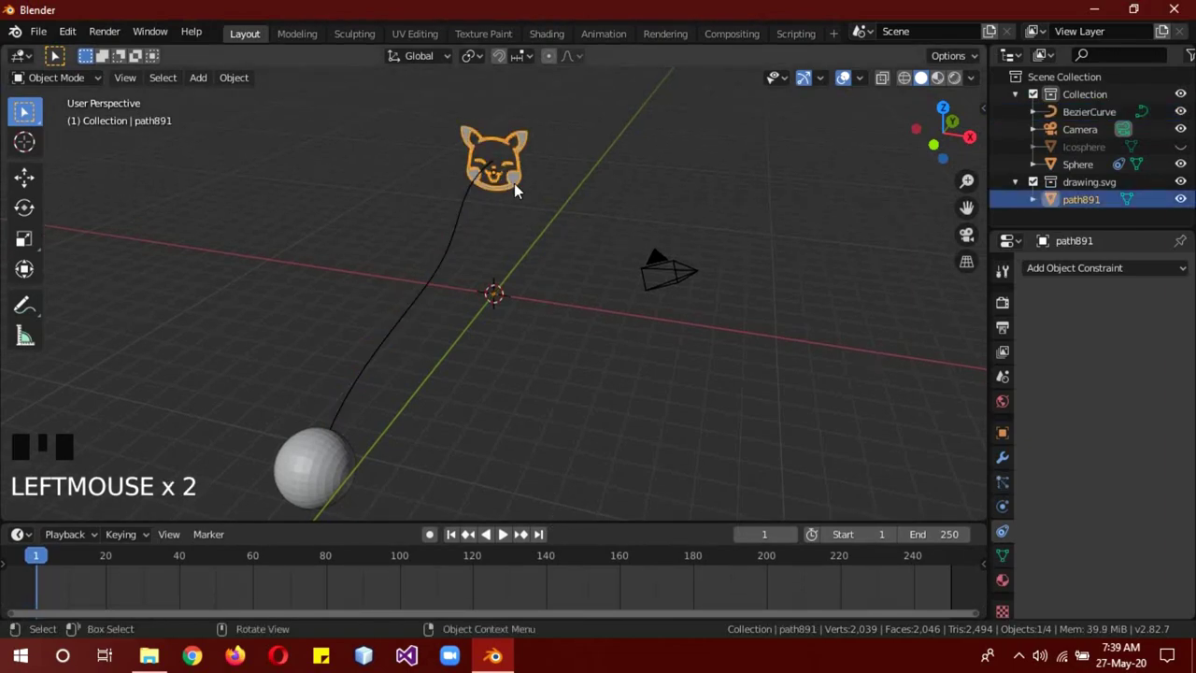
left_click(1002, 481)
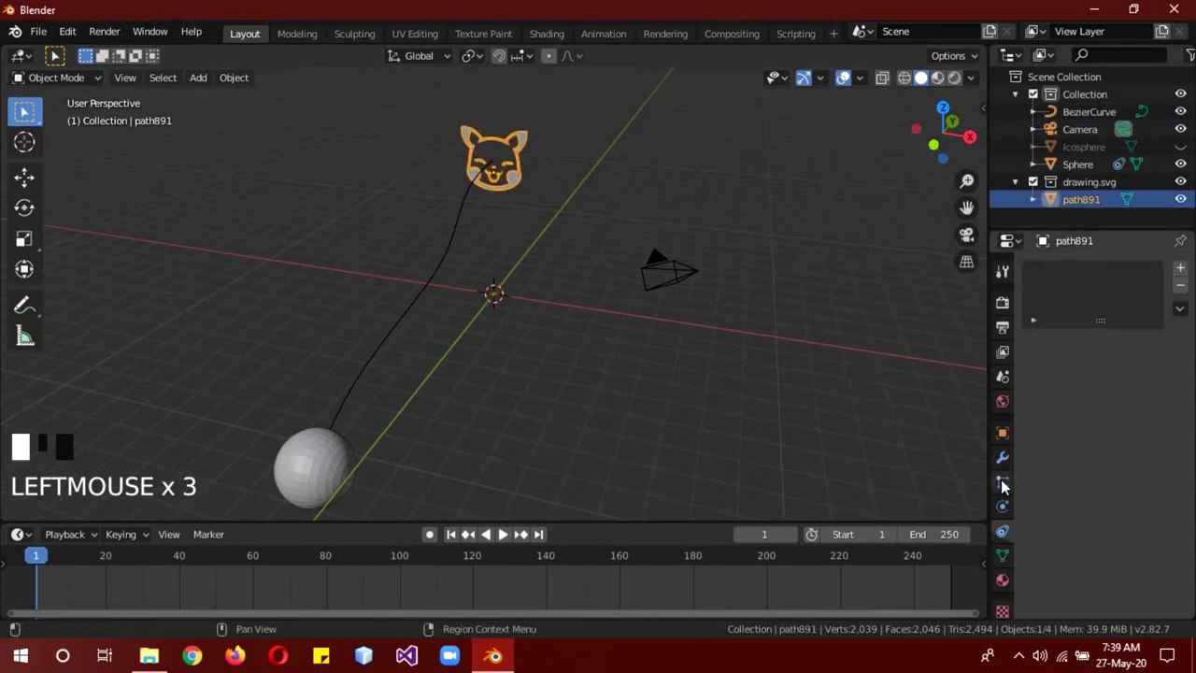
left_click(1180, 268)
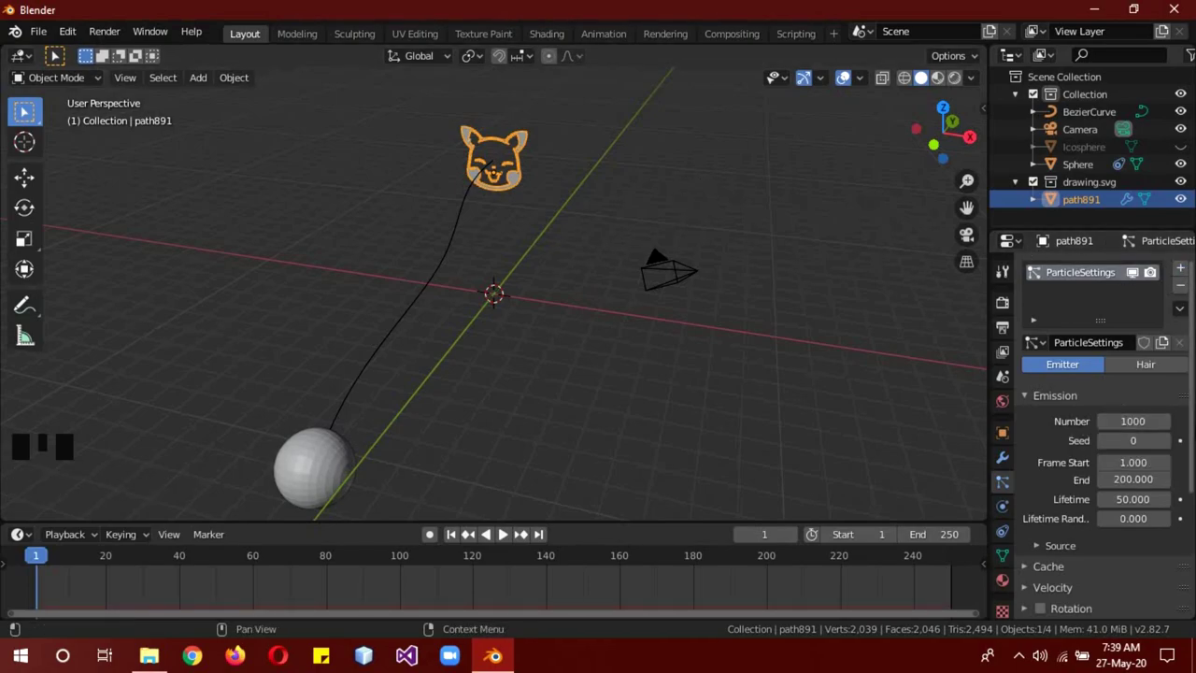
left_click_drag(1126, 422, 1118, 421)
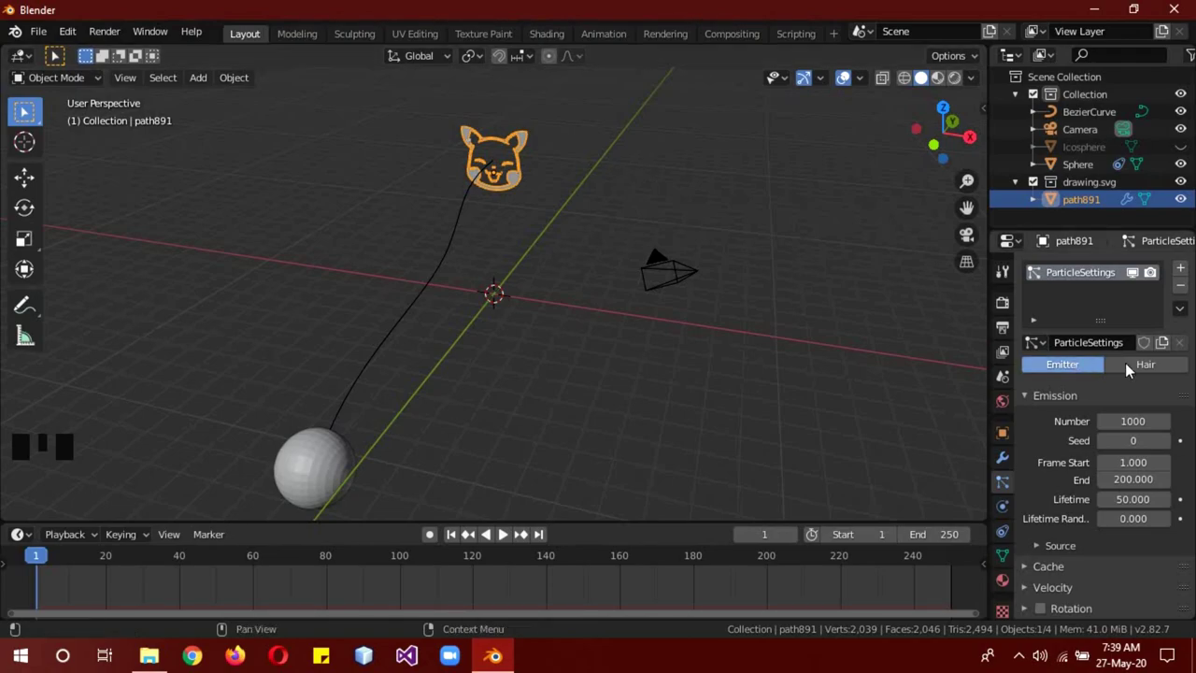
Set particle lifetime 40, lifetime randomness 0.3, and emission start and end frames to 50.
left_click(1141, 499)
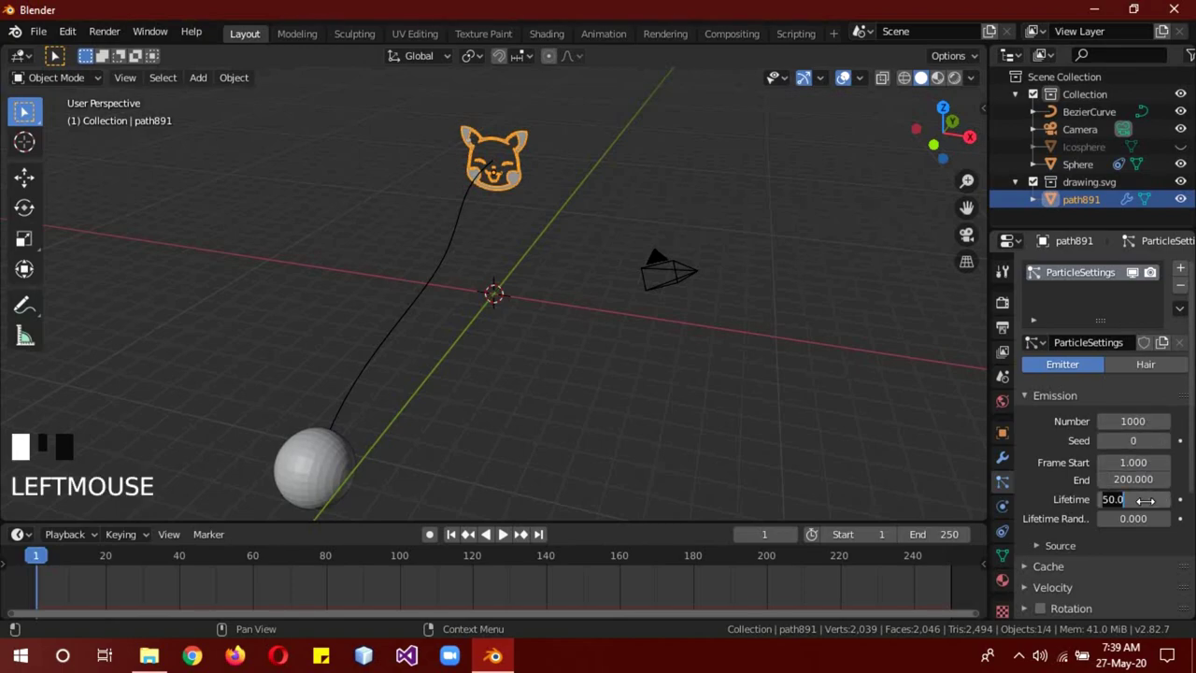
type("40")
left_click(1140, 516)
left_click_drag(1137, 522, 1136, 512)
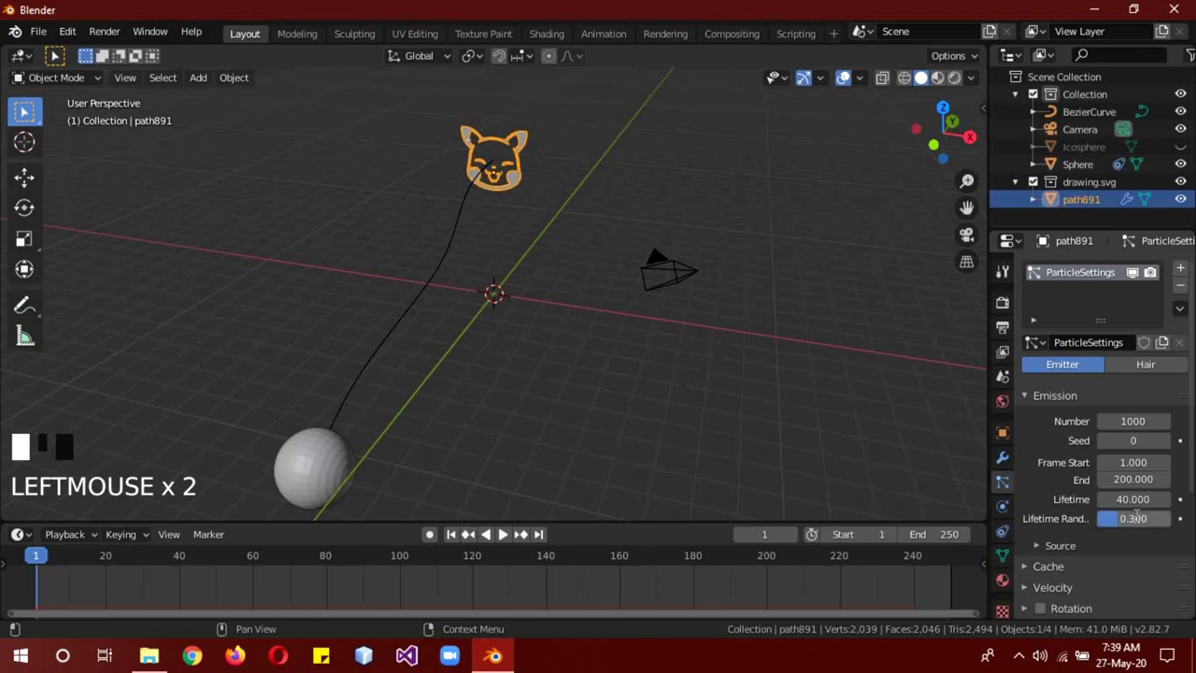
left_click(1130, 463)
type("50")
key("Return")
double_click(1132, 477)
type("5")
key("Return")
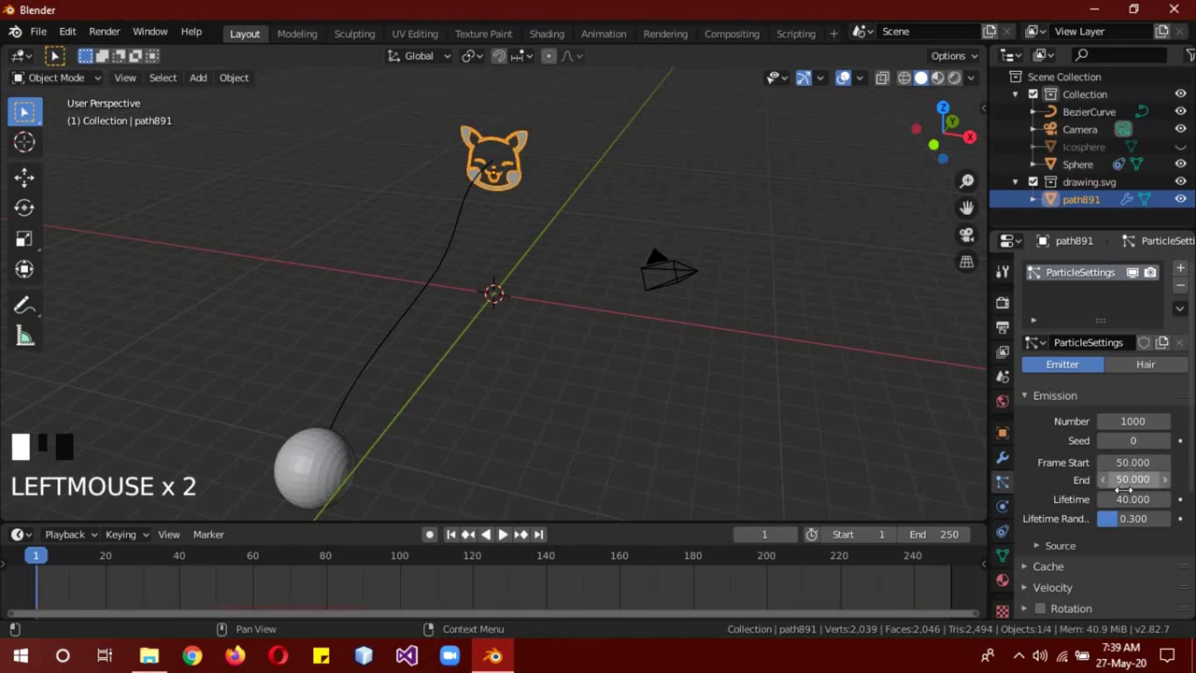
Emit the particles from vertices and render each one as an Icosphere object.
left_click(1056, 545)
scroll(1084, 488, "down", 3)
left_click(1126, 467)
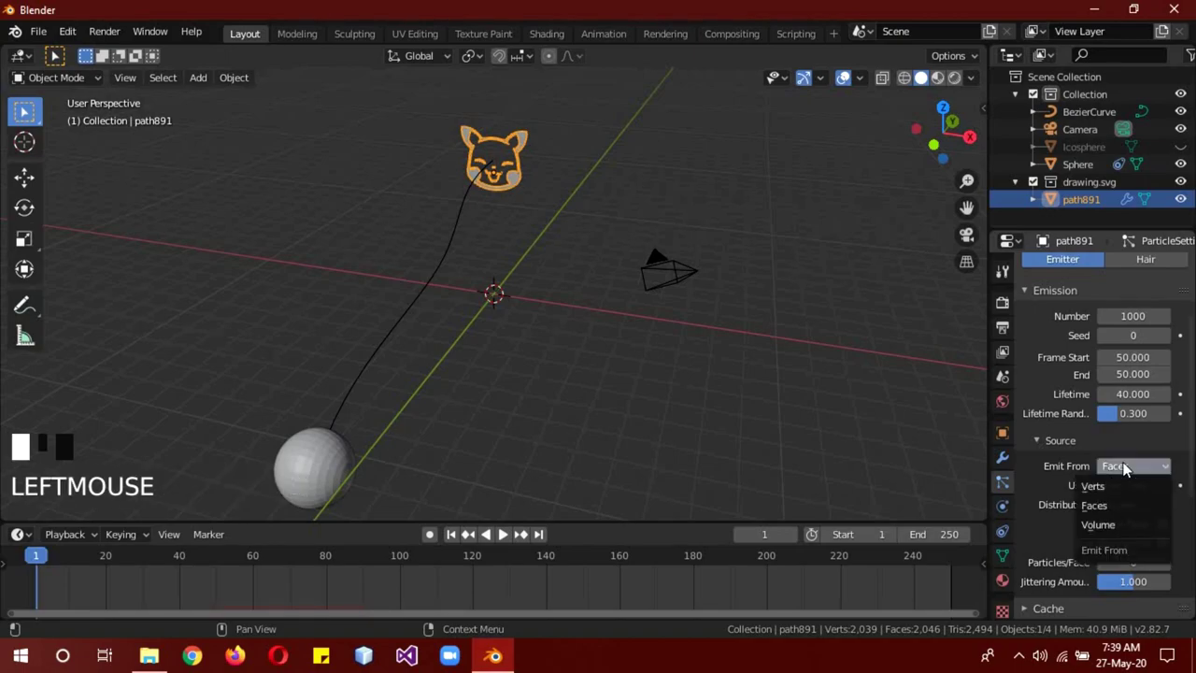
left_click(1102, 486)
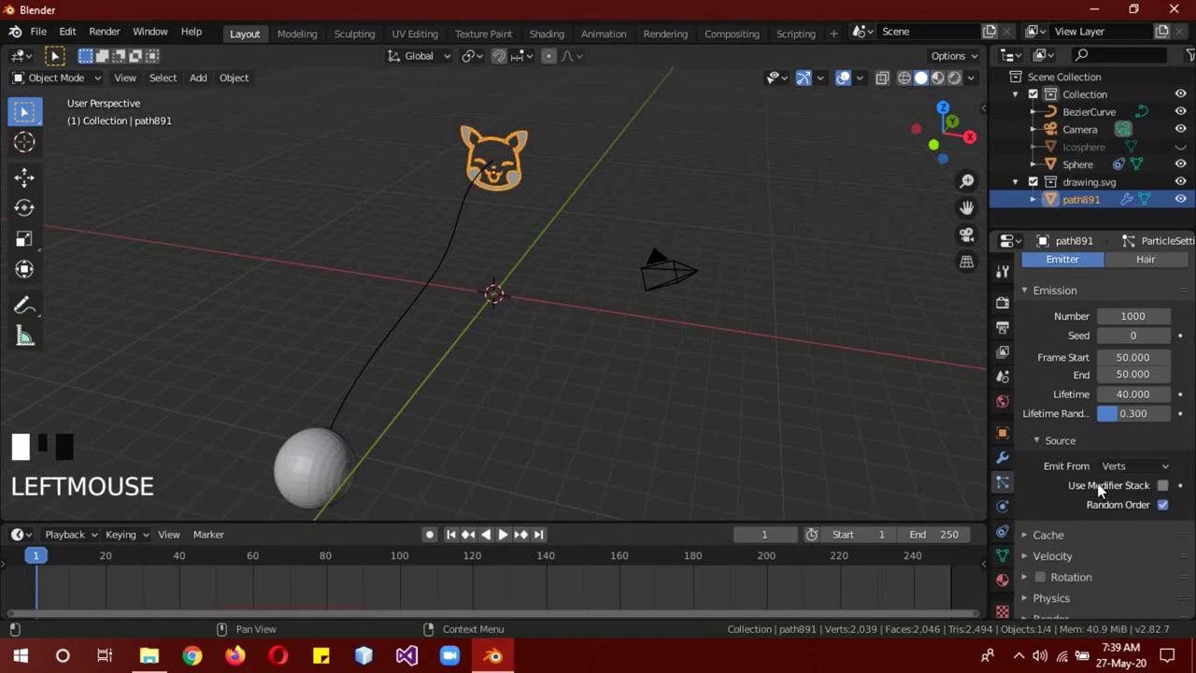
scroll(1080, 469, "down", 4)
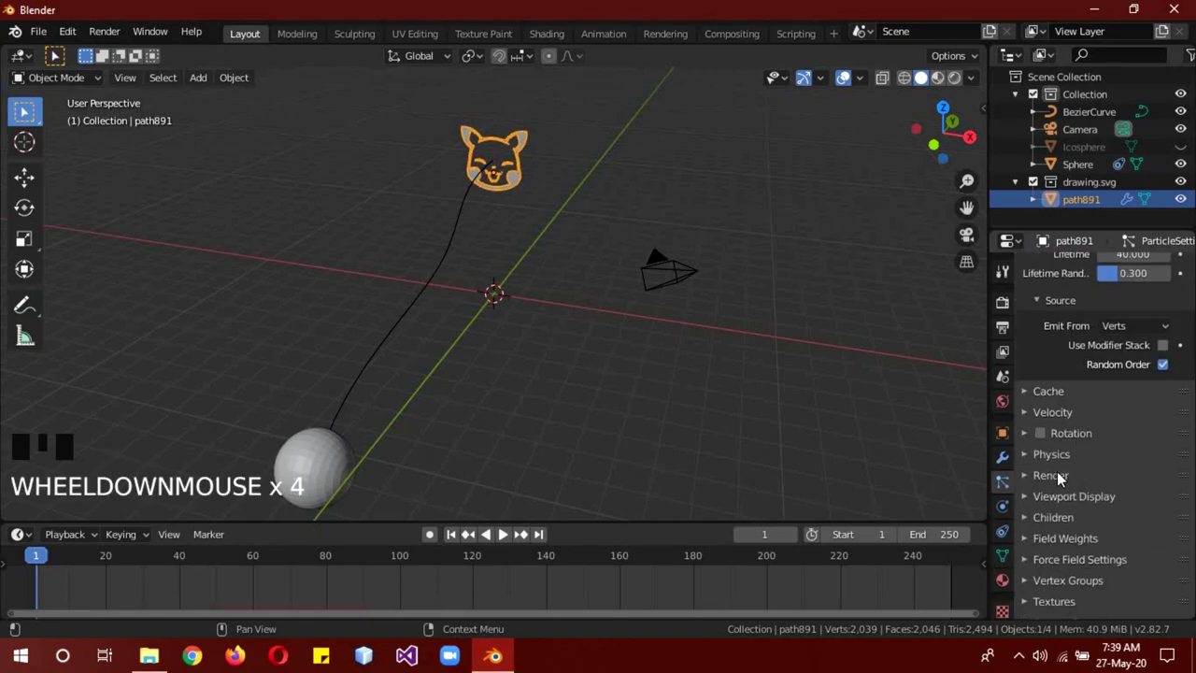
left_click(1056, 473)
left_click(1128, 500)
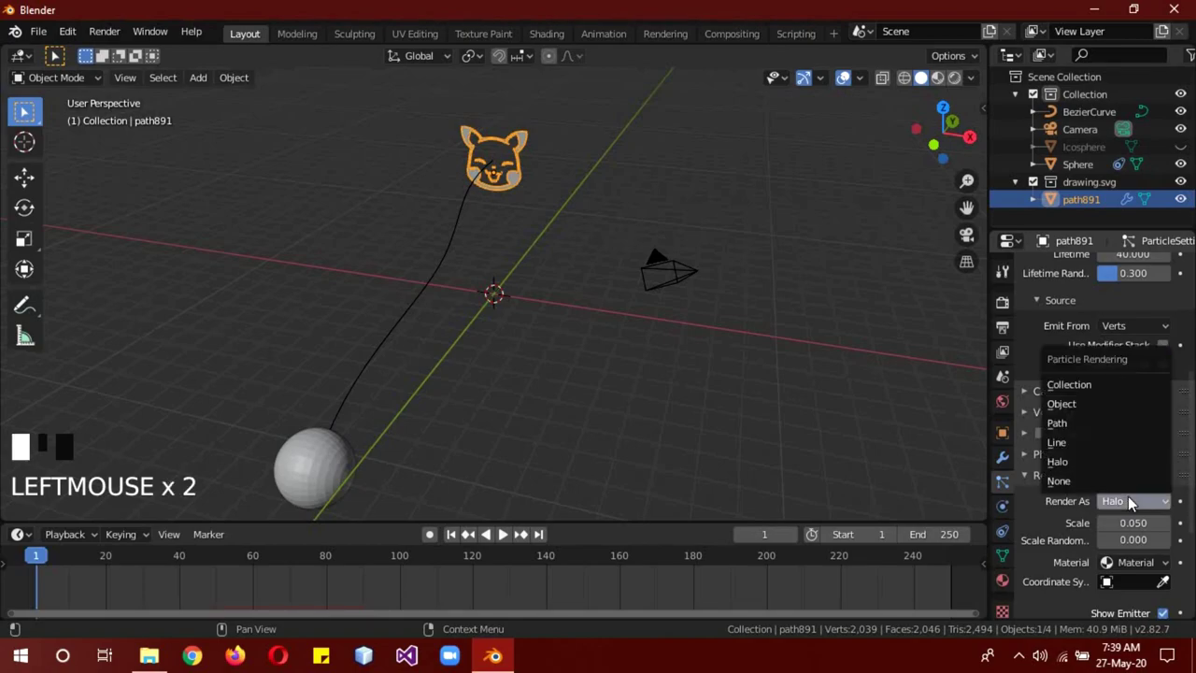
left_click(1076, 405)
scroll(1093, 502, "down", 2)
left_click(1125, 557)
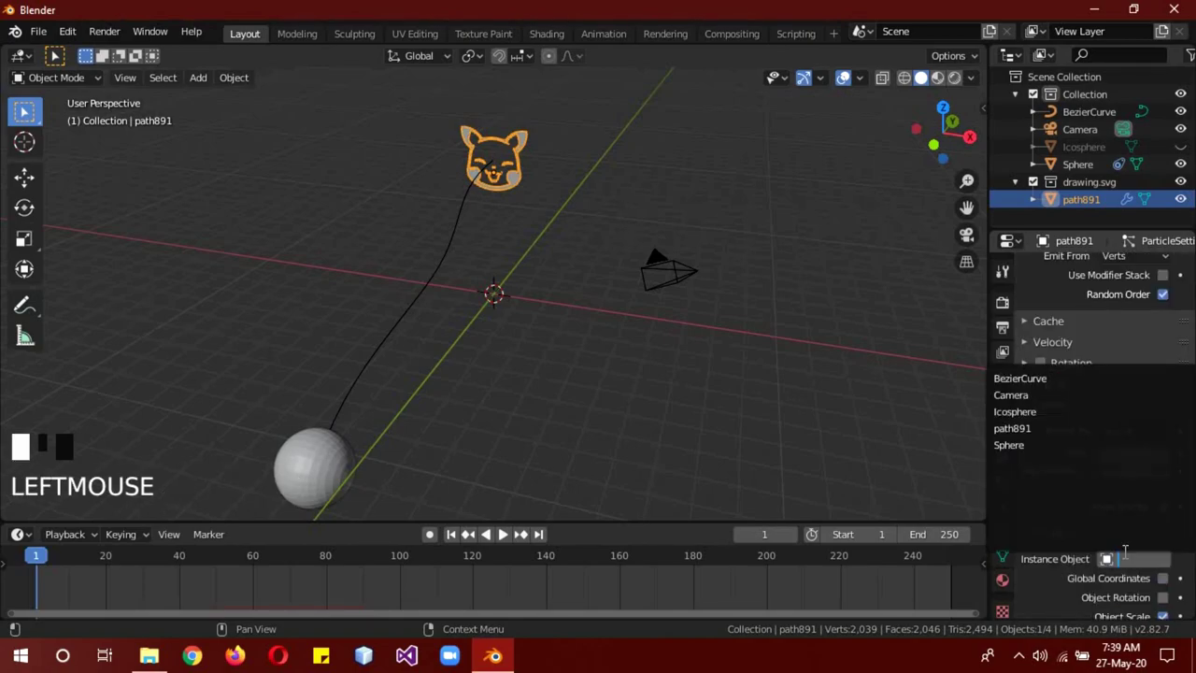
left_click(1015, 411)
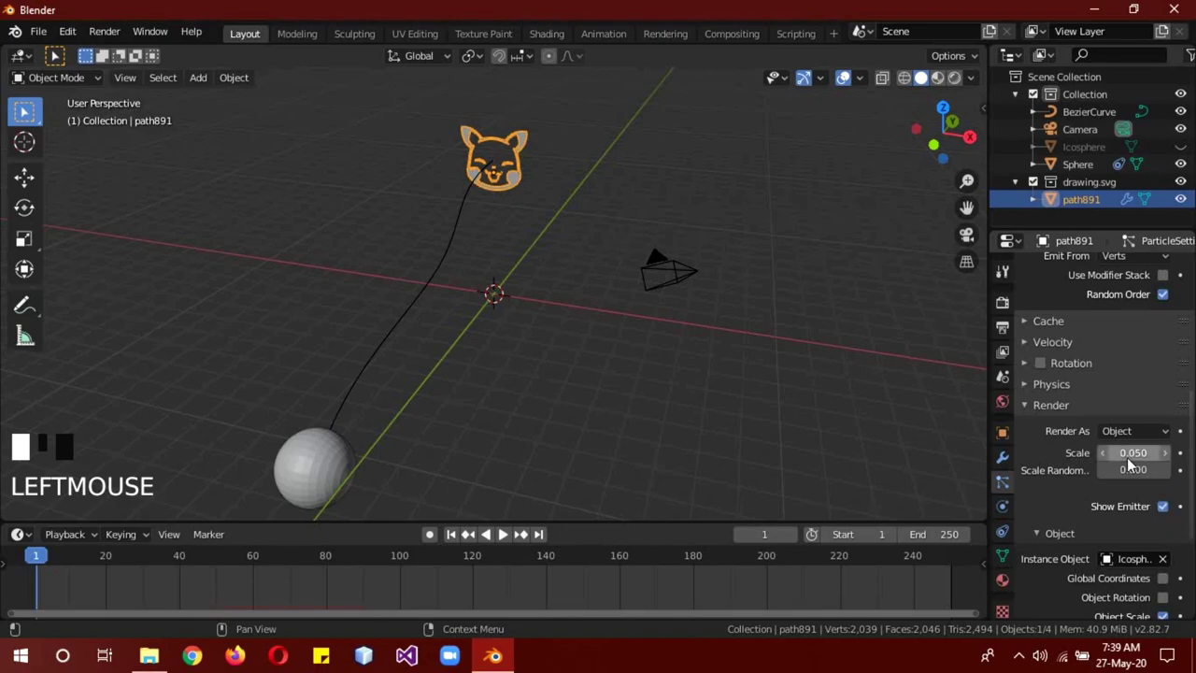
Set the particles' scale randomness to 0.5.
left_click_drag(1121, 469, 1184, 481)
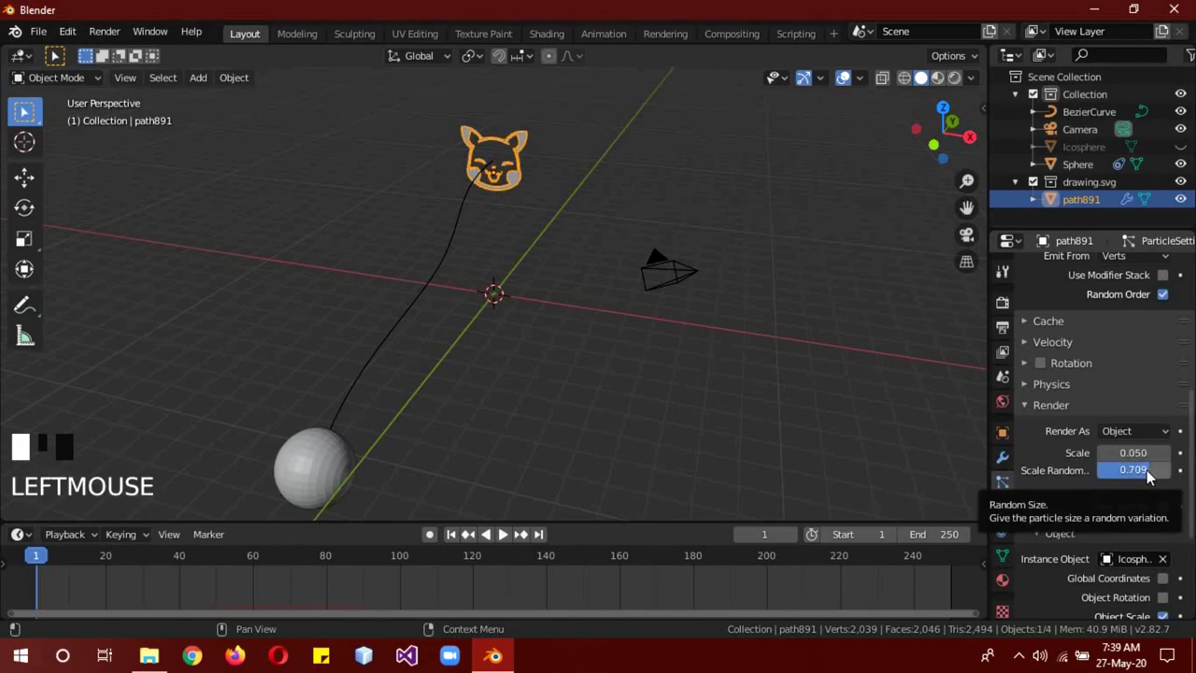
double_click(1148, 473)
type("0.5")
key("Return")
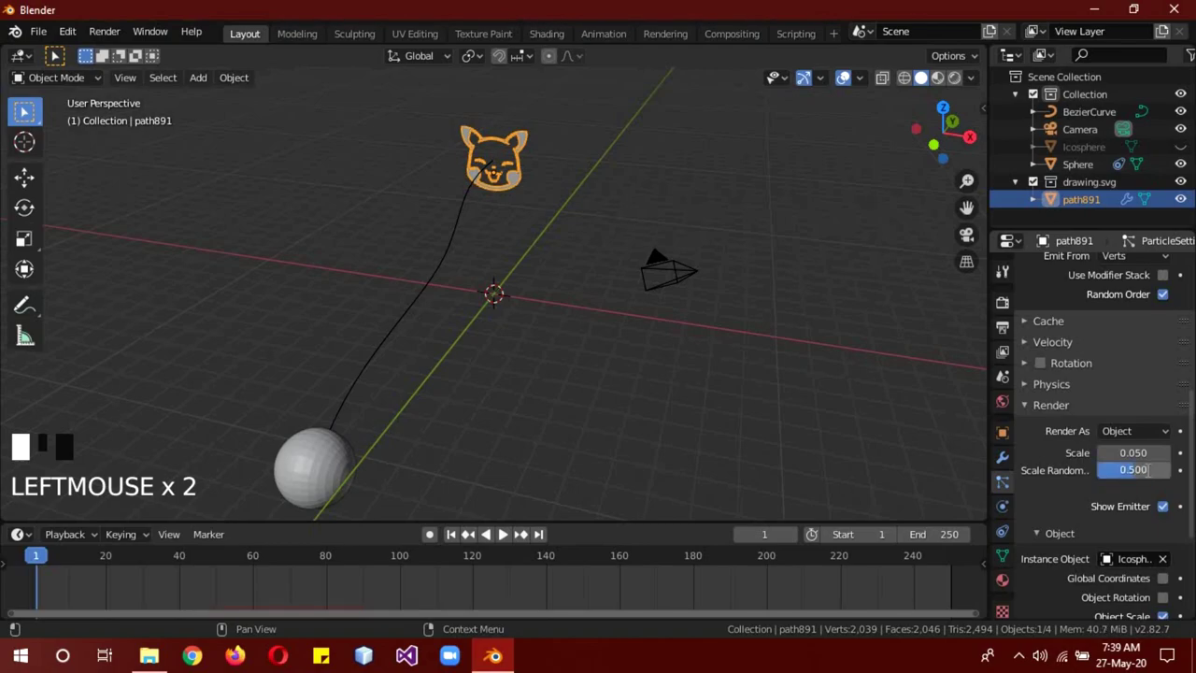
Preview the burst up to frame 61 in rendered shading, then rewind to frame 0.
left_click(503, 534)
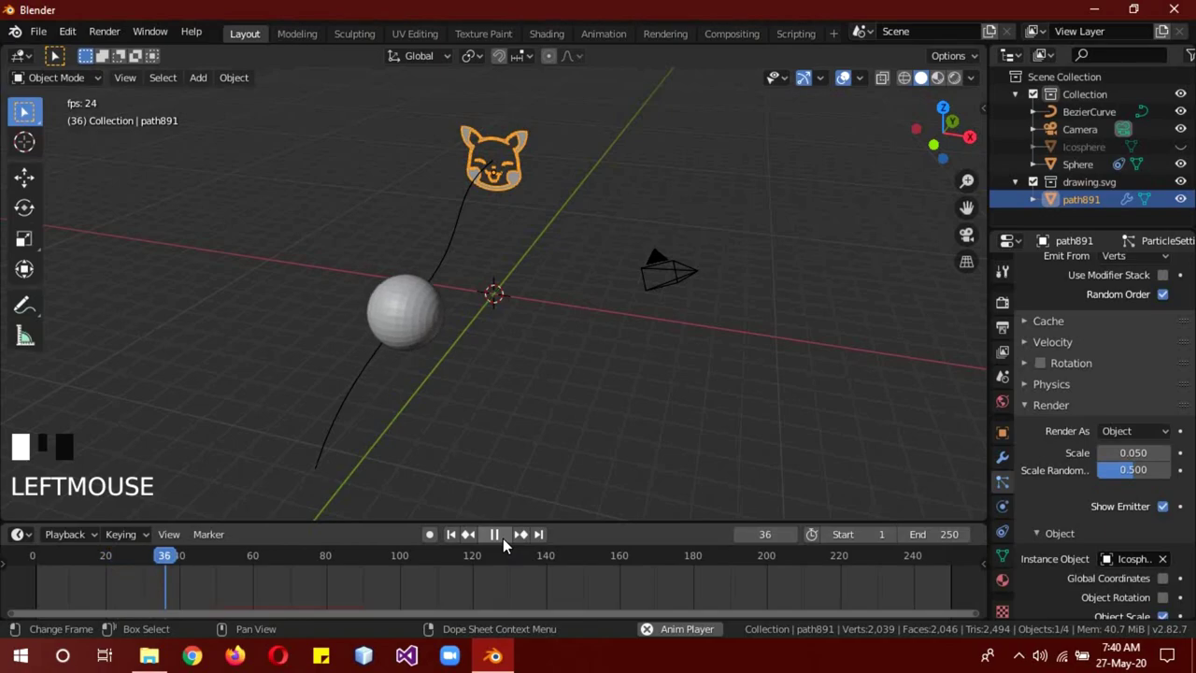
left_click(503, 539)
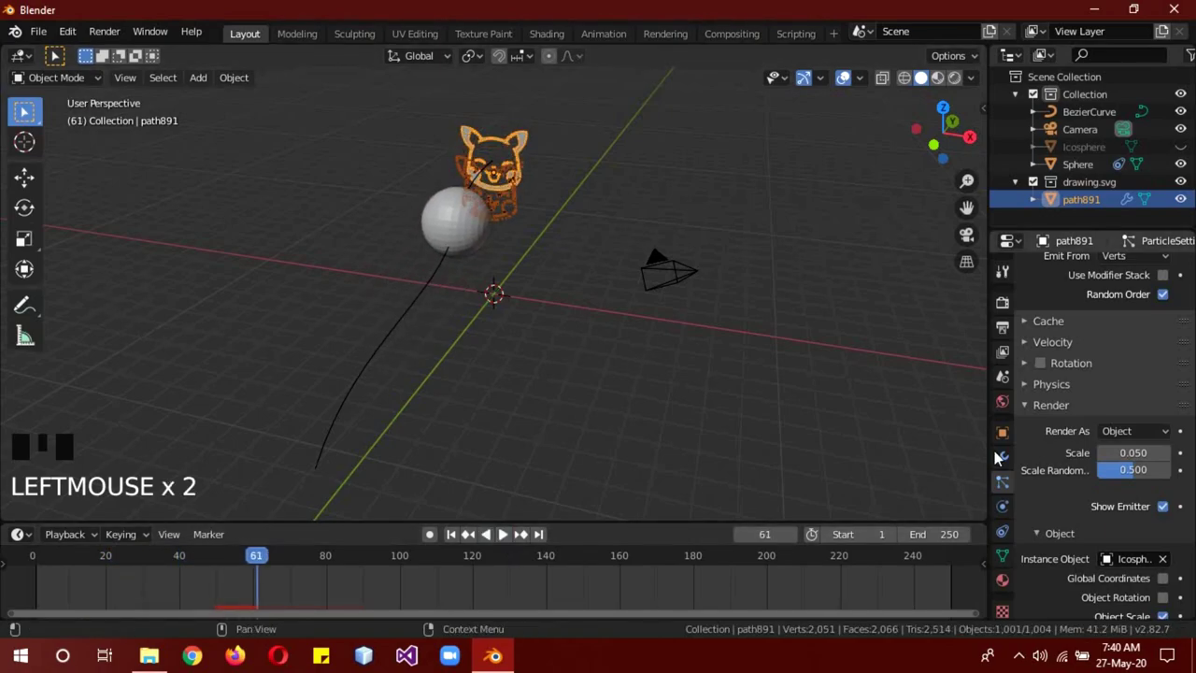
key("z")
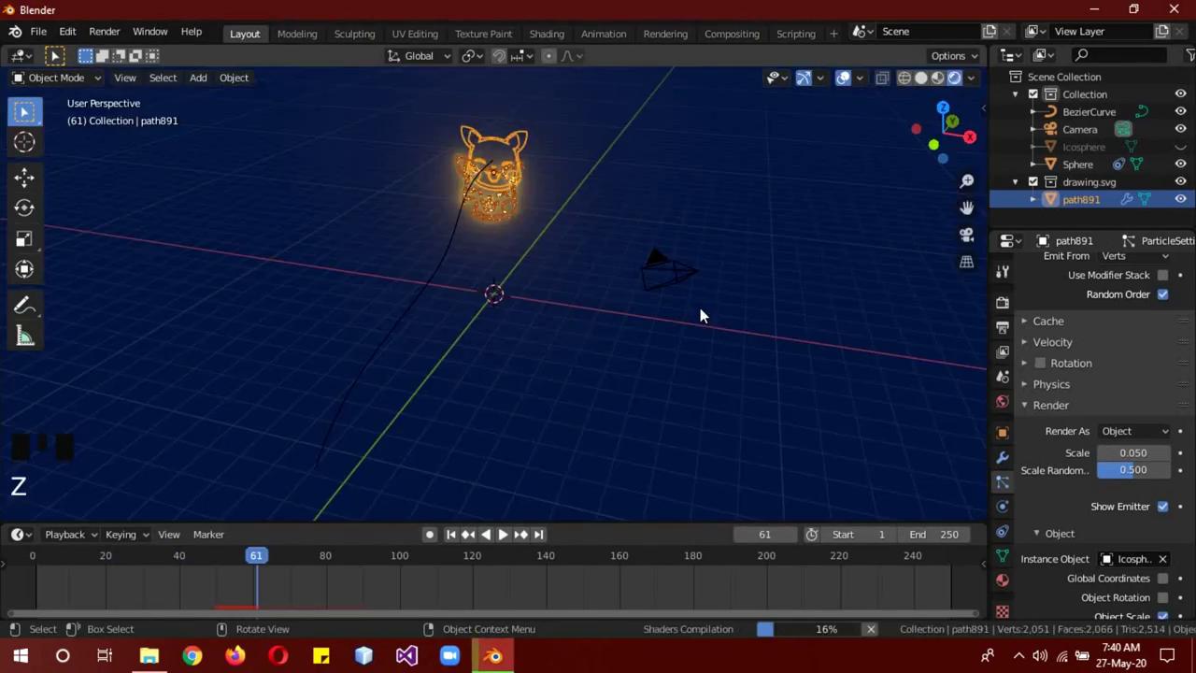
left_click(568, 94)
middle_click_drag(568, 94, 586, 234)
key("z")
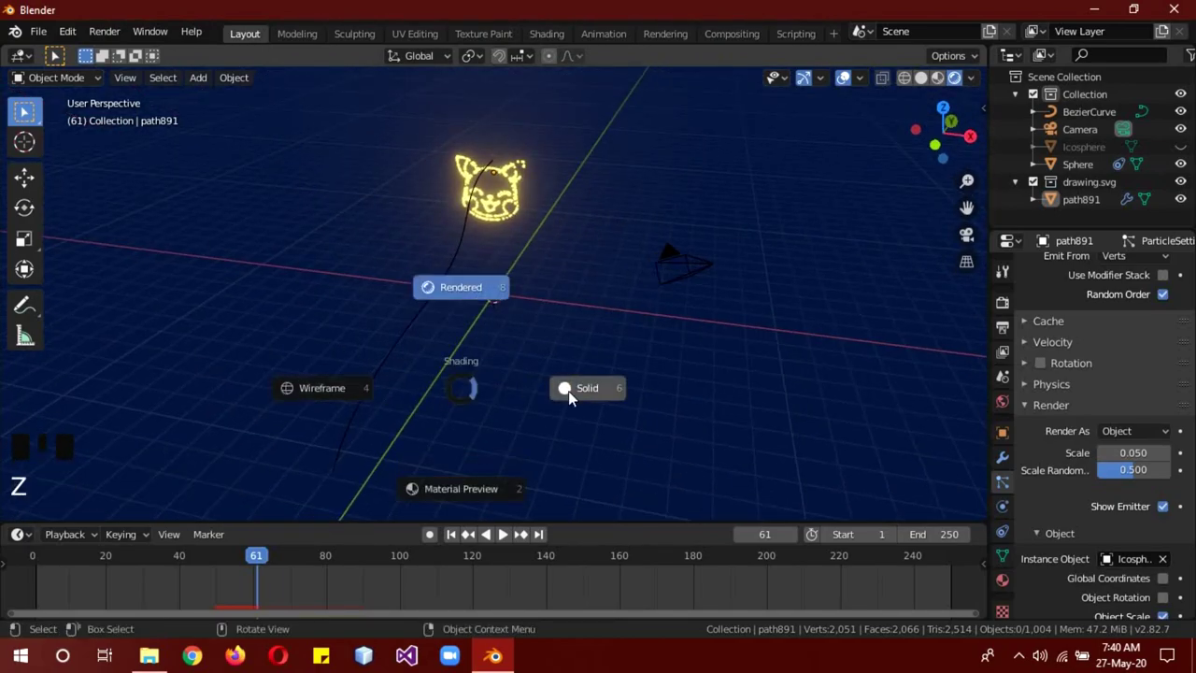
left_click(570, 391)
left_click_drag(256, 559, 33, 559)
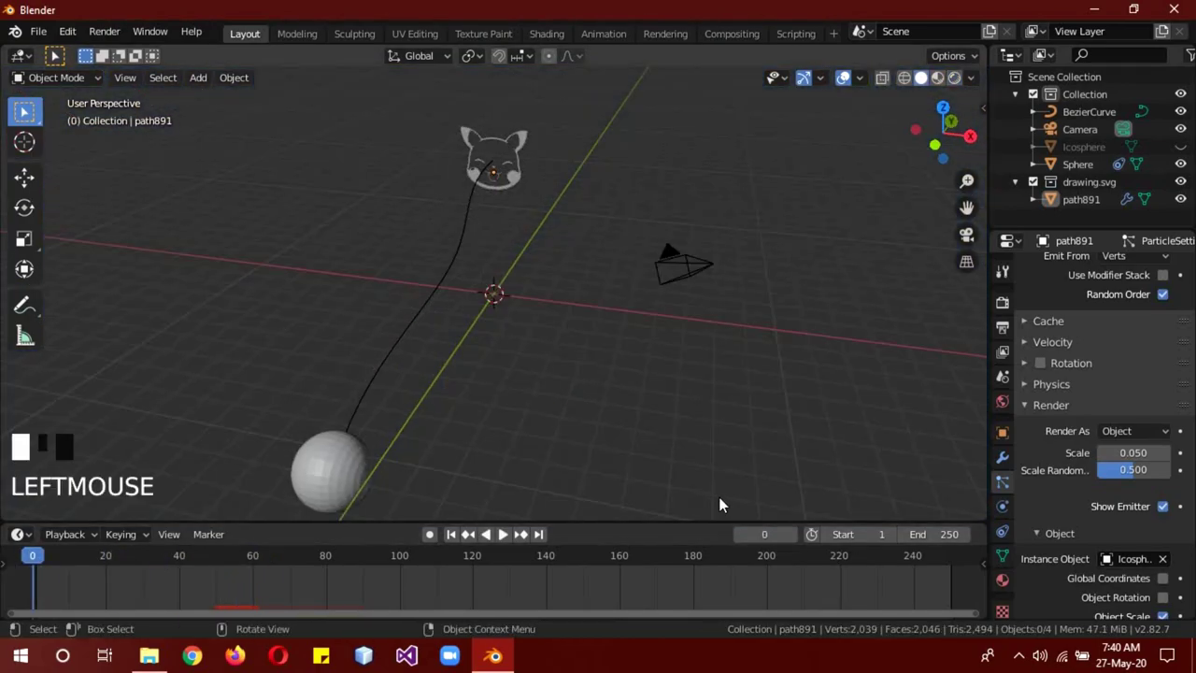
Set the particles' Gravity field weight to 0.1.
scroll(1062, 513, "down", 10)
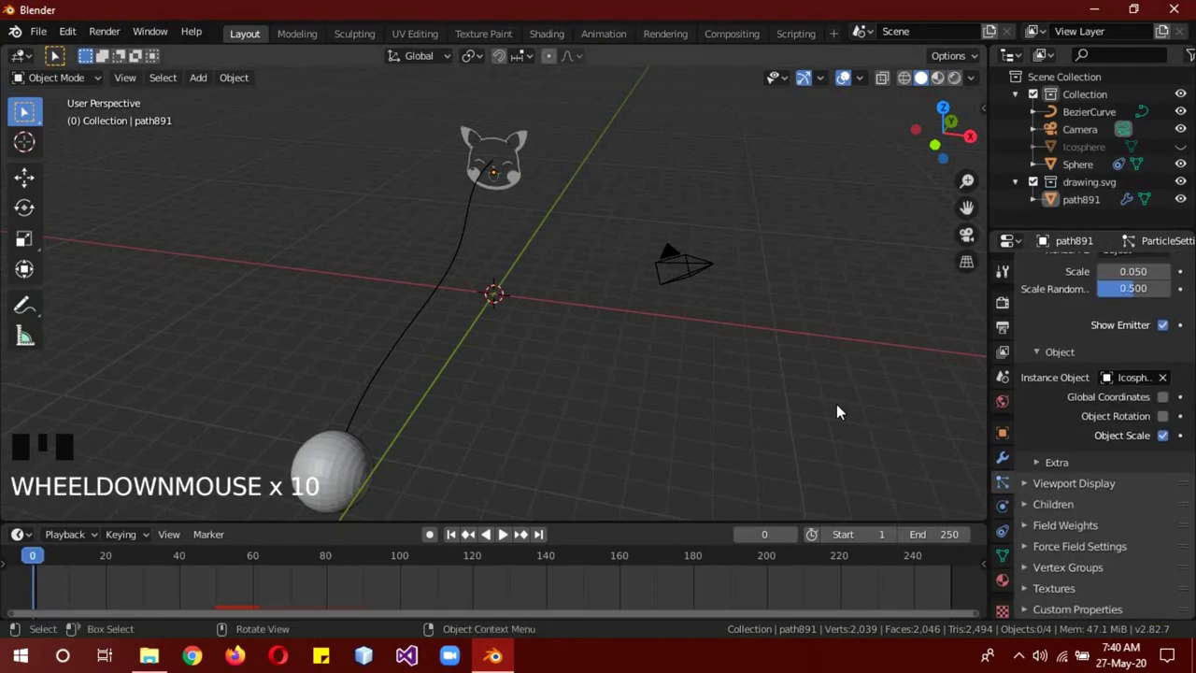
left_click(1071, 525)
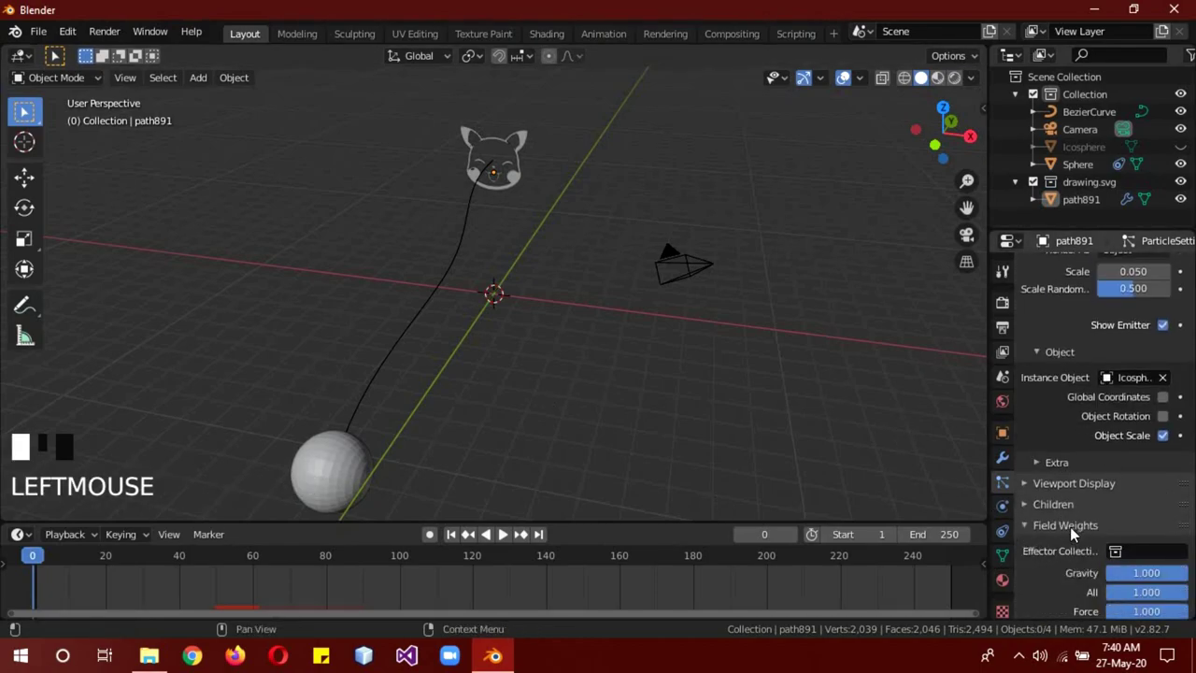
double_click(1158, 573)
type("0.1")
key("Return")
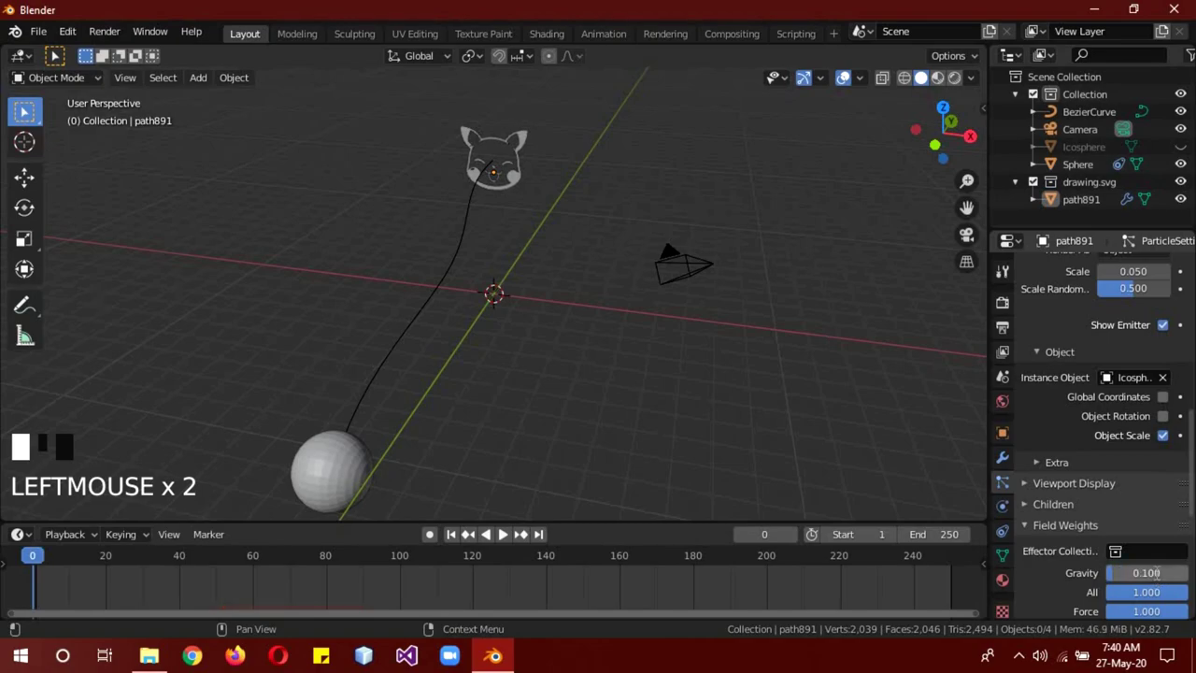
Replay the animation to check the gentler fall, then rewind to frame 0.
left_click(505, 535)
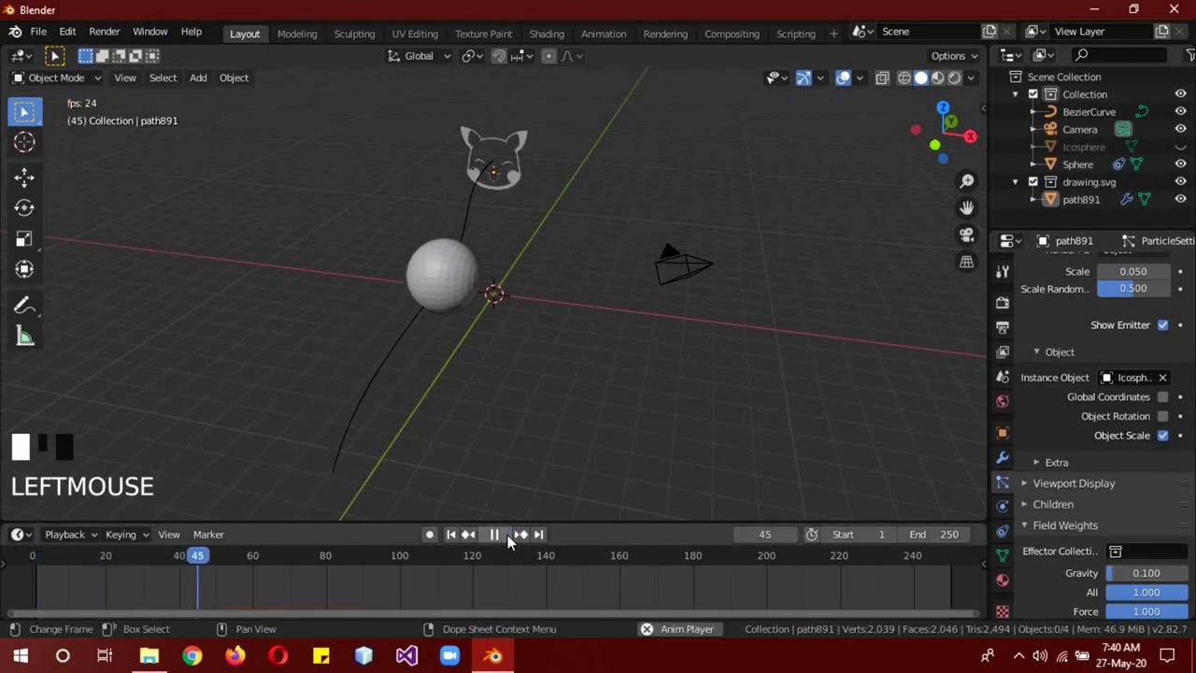
left_click(508, 534)
middle_click_drag(504, 411, 440, 462)
left_click_drag(275, 555, 14, 551)
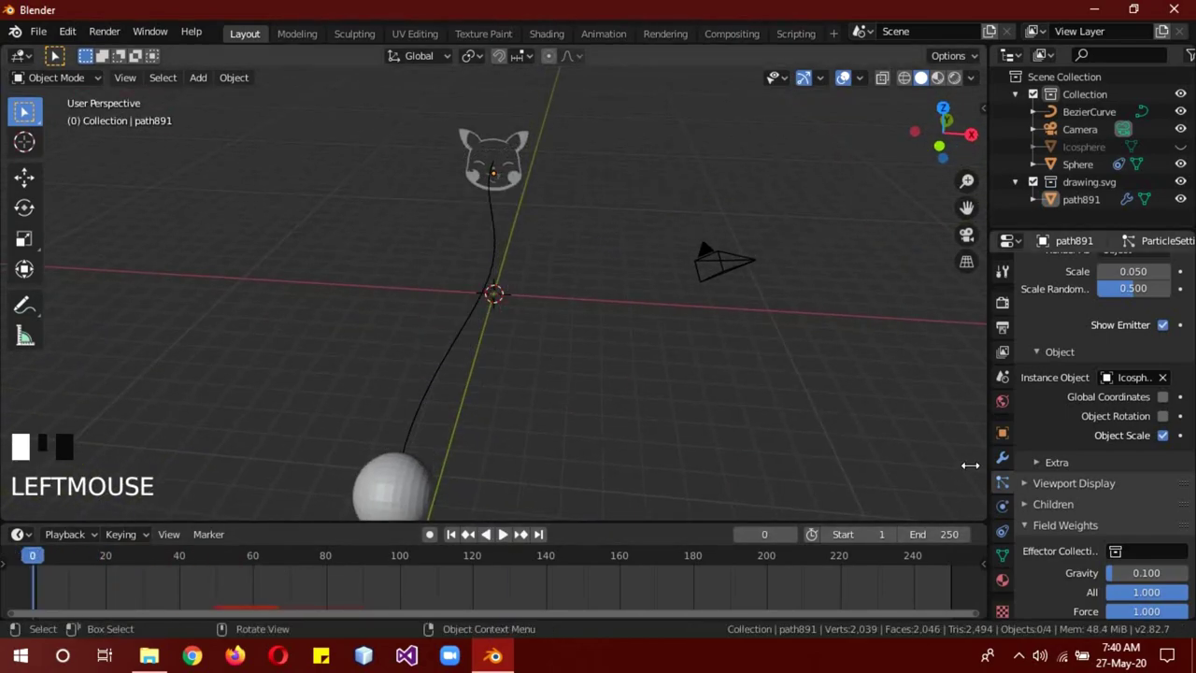
Add a particle system to the sphere and set the head outline's emission end frame to 50.
double_click(400, 478)
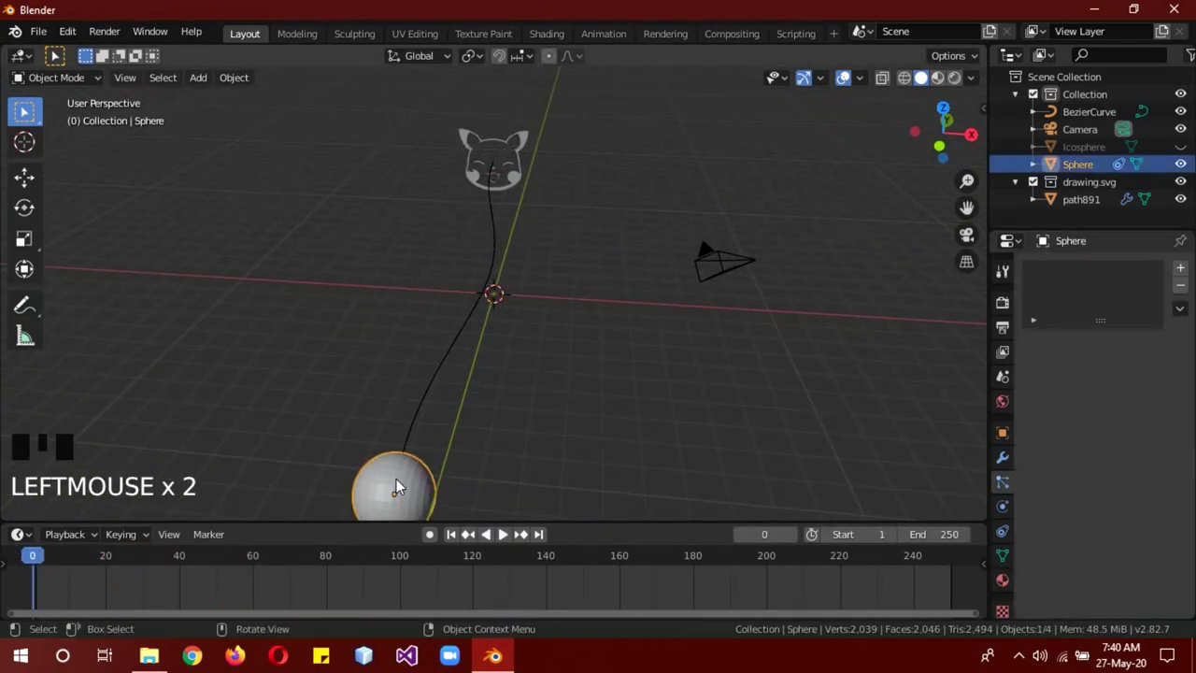
left_click(1182, 270)
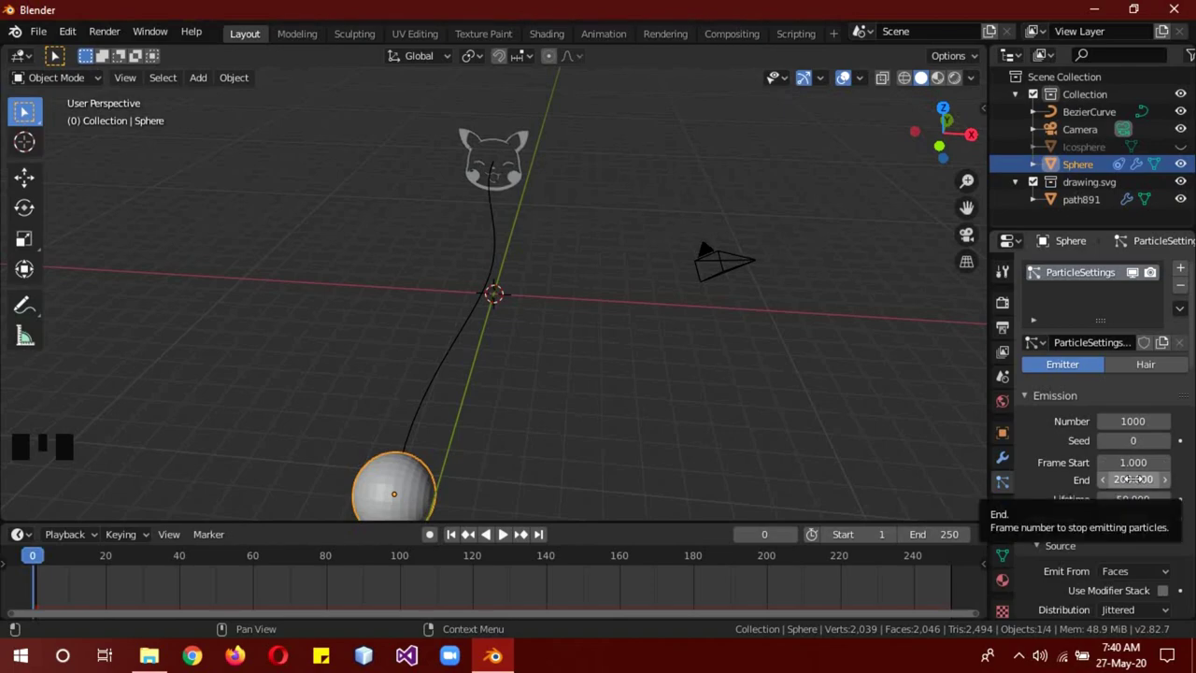
left_click(511, 171)
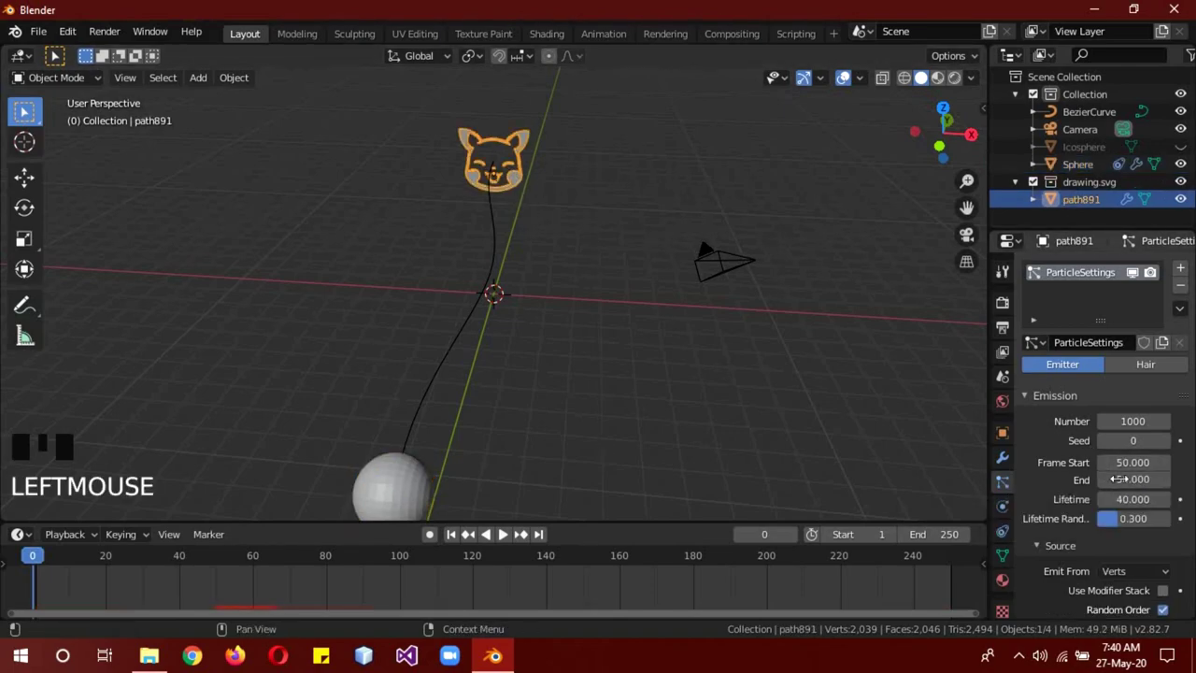
left_click_drag(1119, 479, 1038, 479)
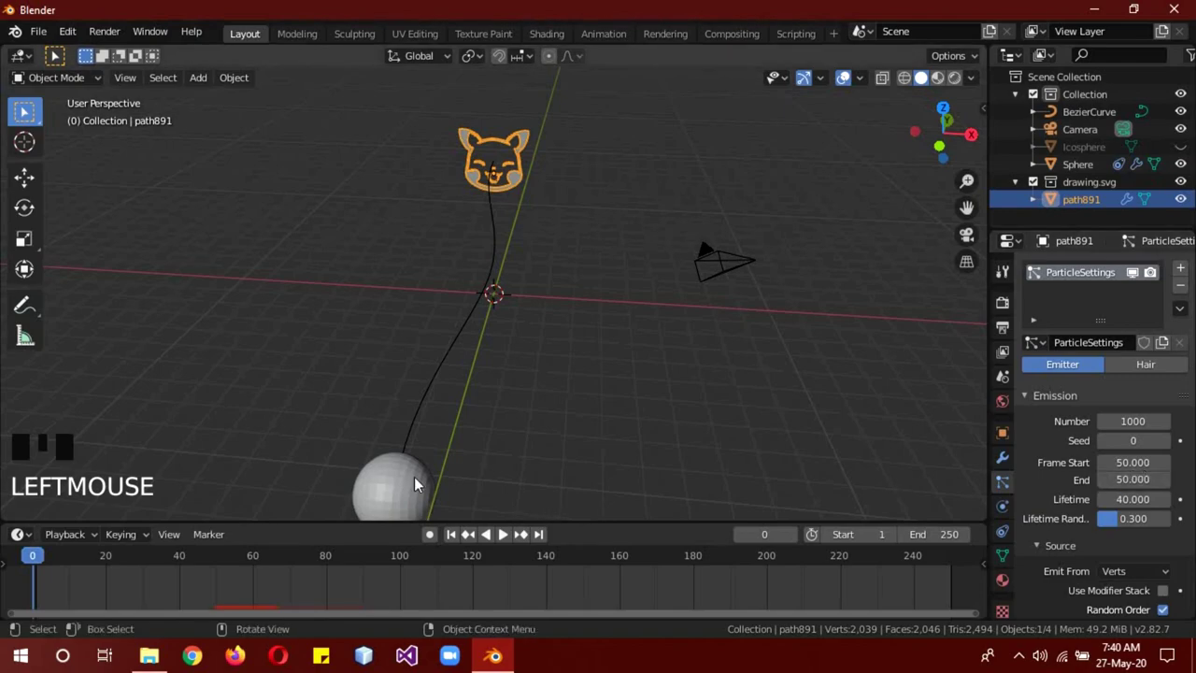
Make the sphere emit 300 particles, ending emission at frame 50.
left_click(414, 484)
left_click(1121, 479)
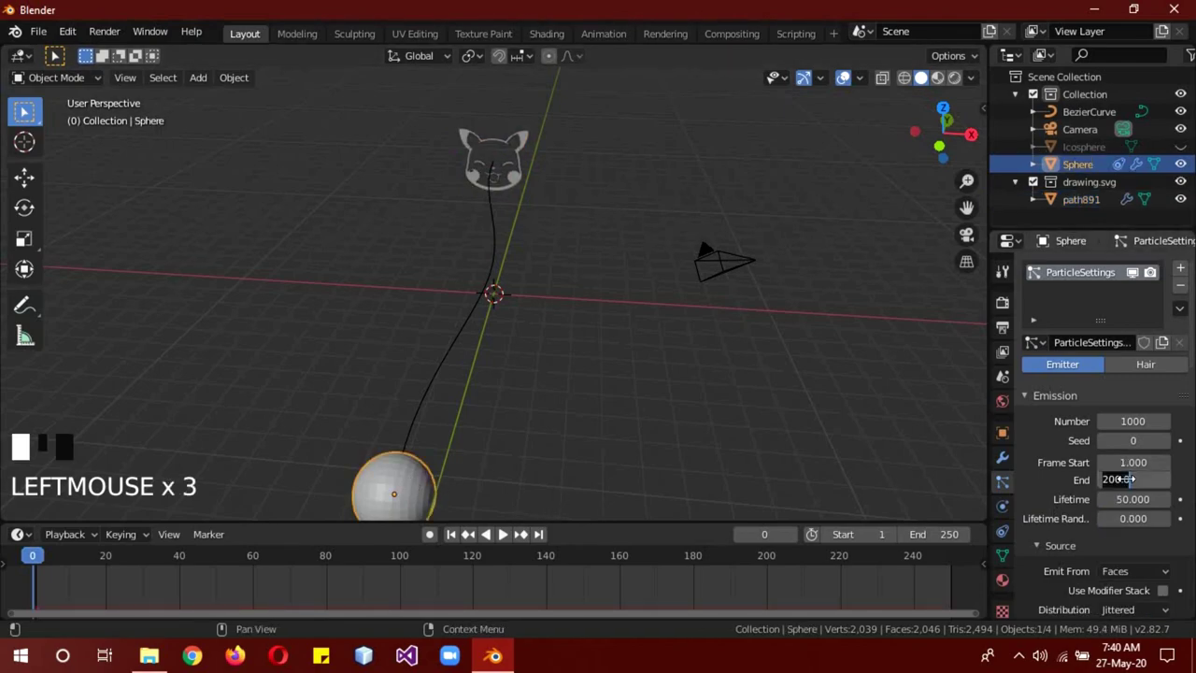
type("50")
key("Return")
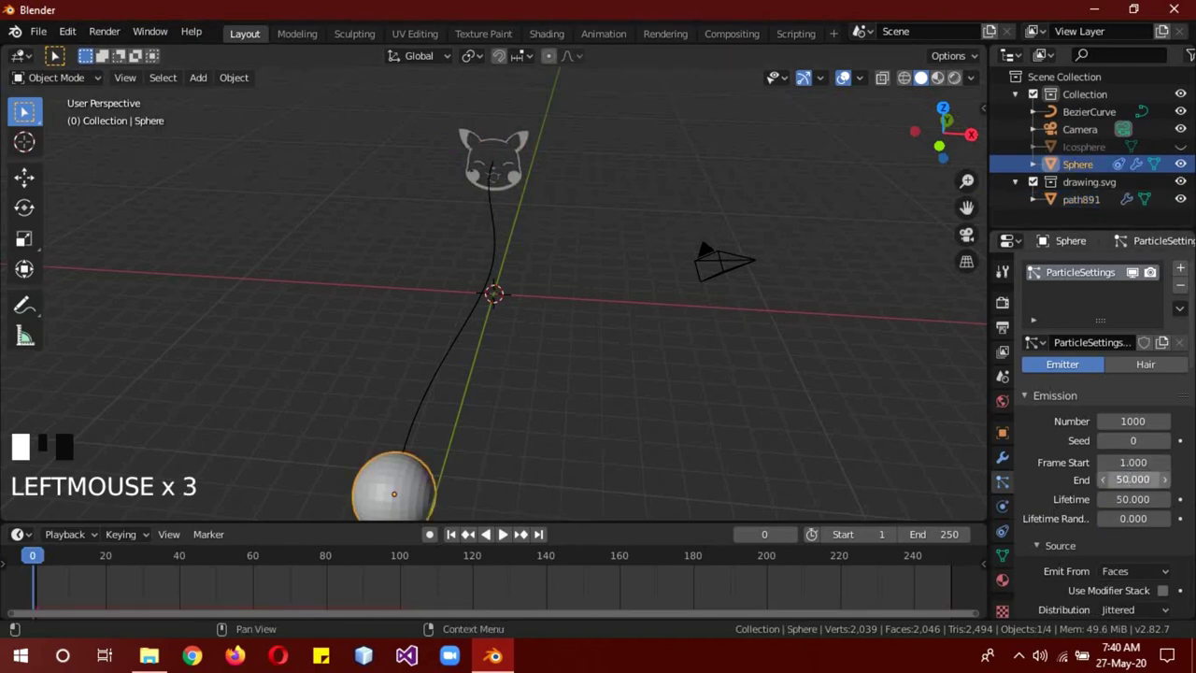
left_click(1141, 420)
type("300")
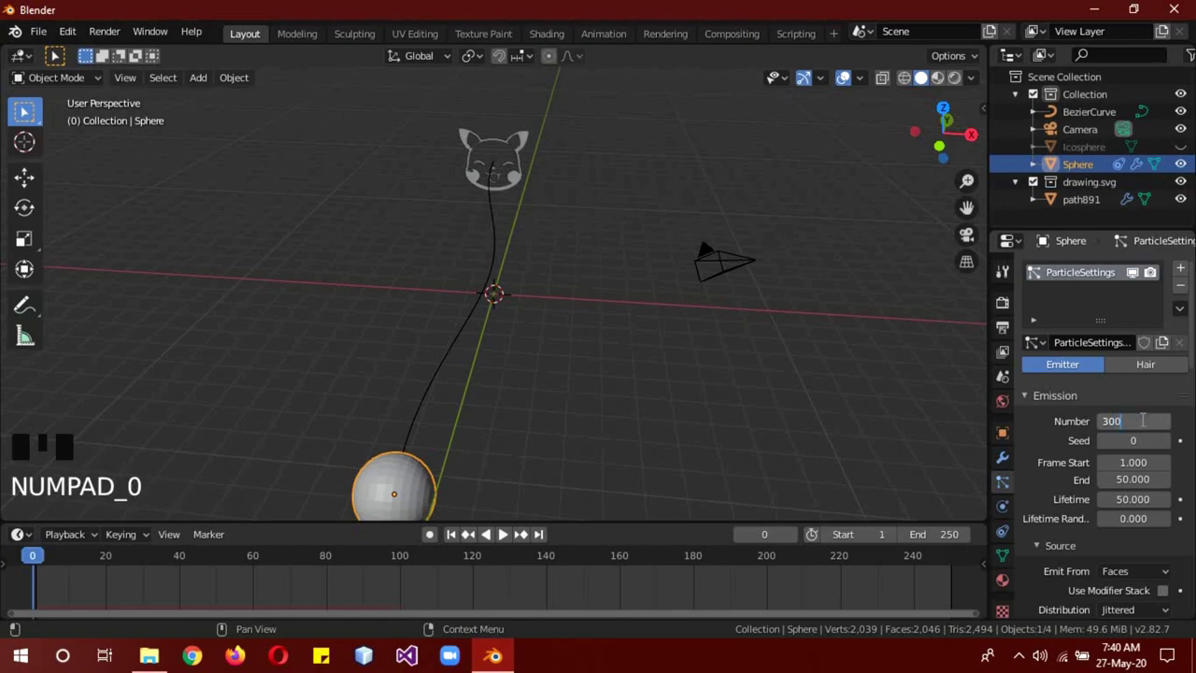
key("Return")
Emit the sphere's particles from its volume, render them as objects, and increase size randomness.
scroll(1061, 546, "down", 2)
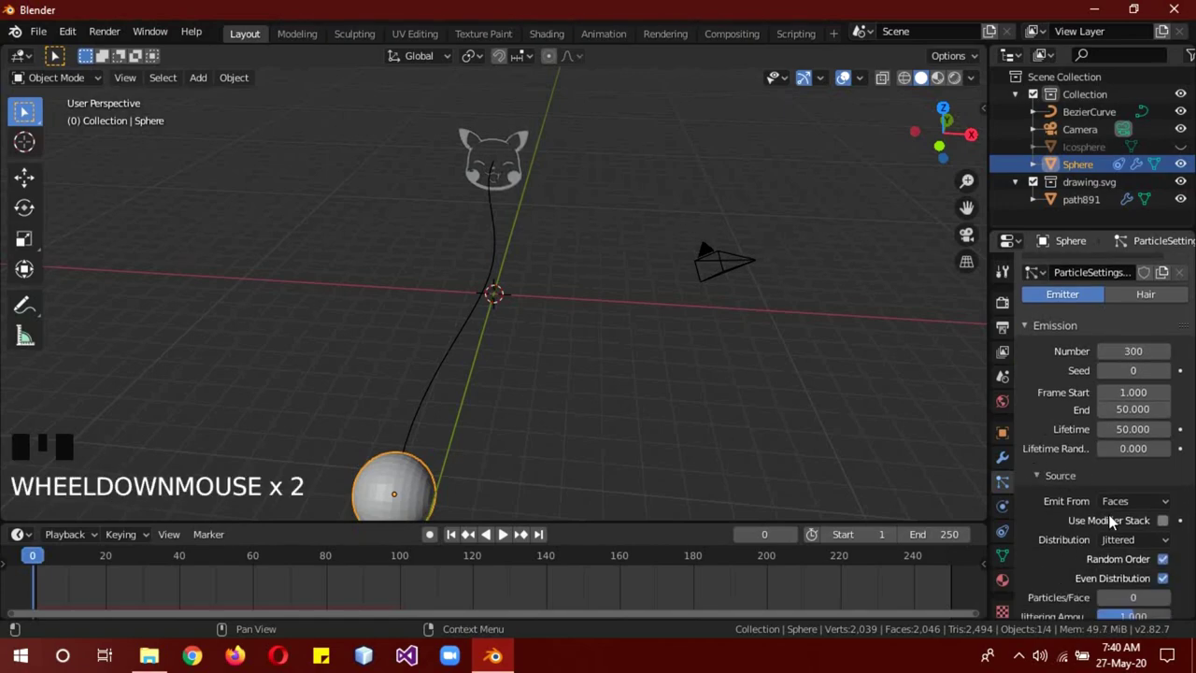
left_click(1124, 503)
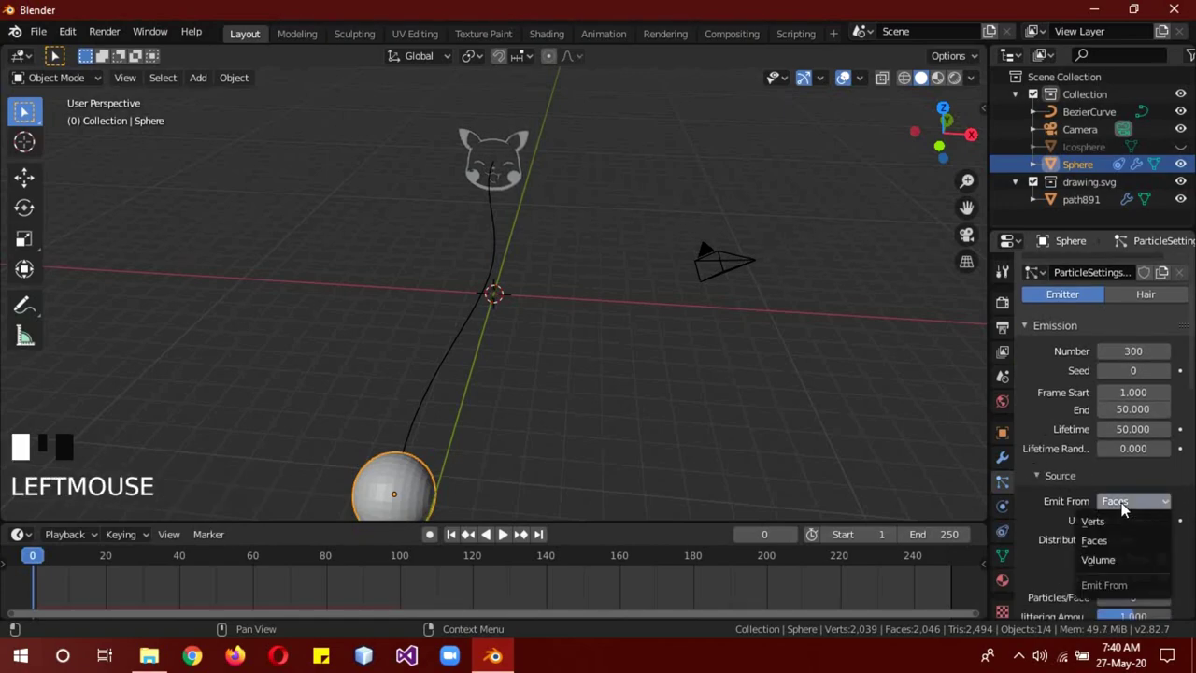
left_click(1100, 559)
scroll(1075, 520, "down", 8)
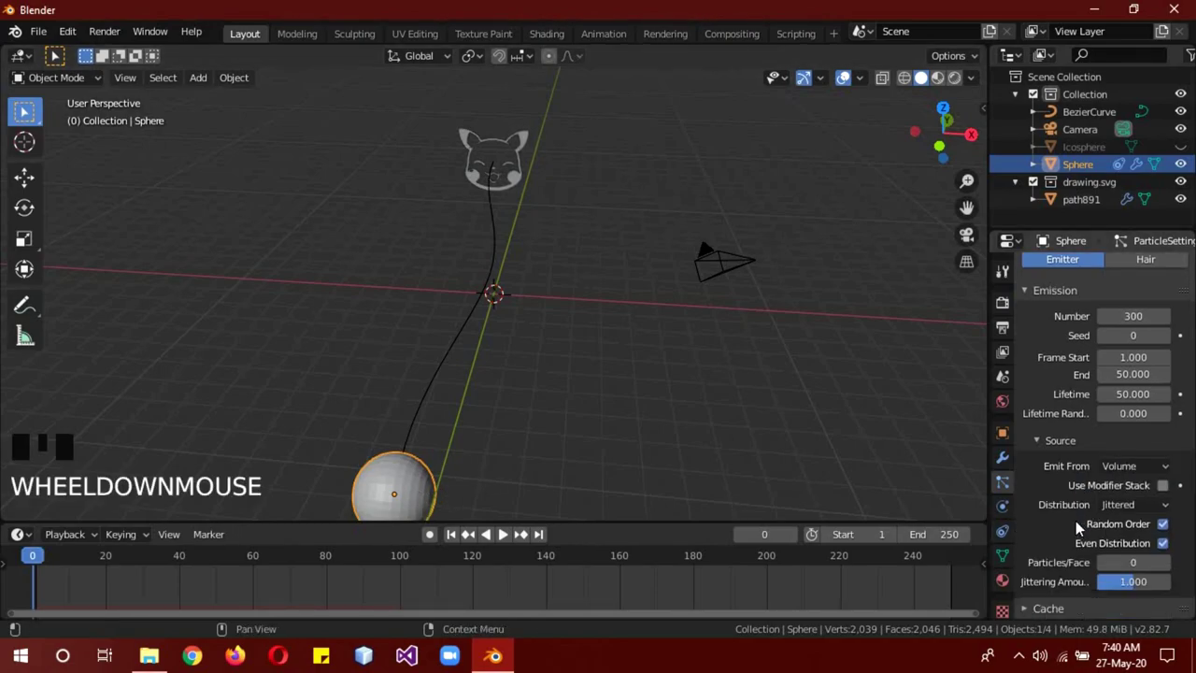
left_click(1126, 472)
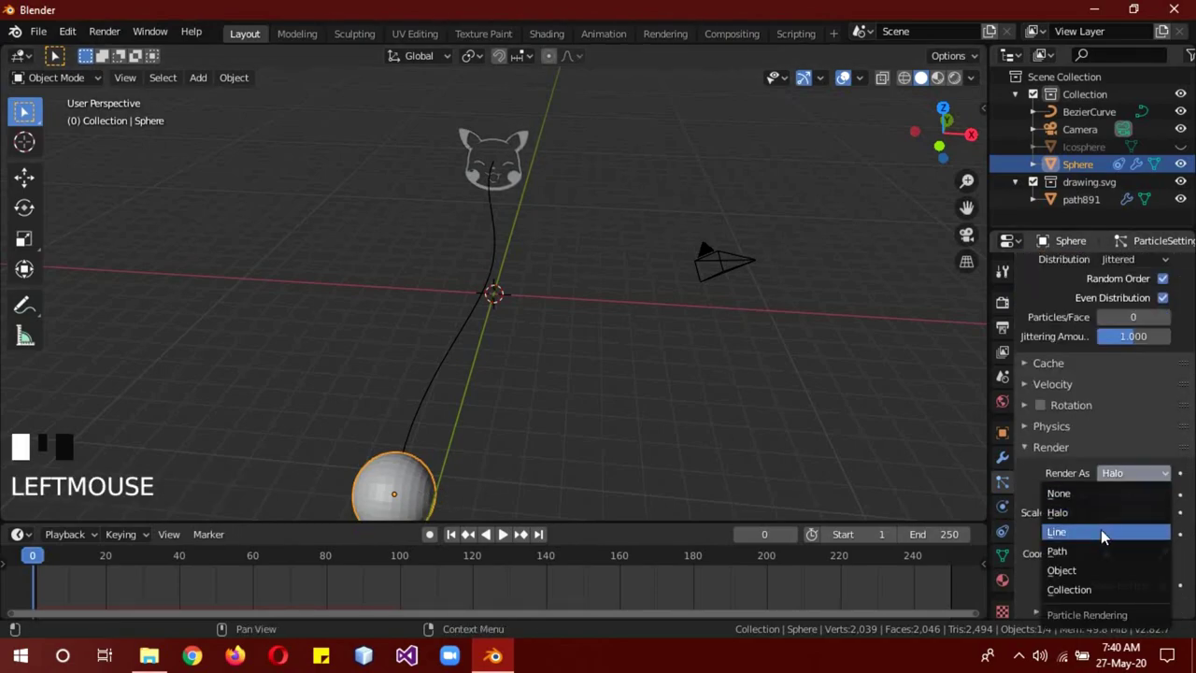
left_click(1078, 569)
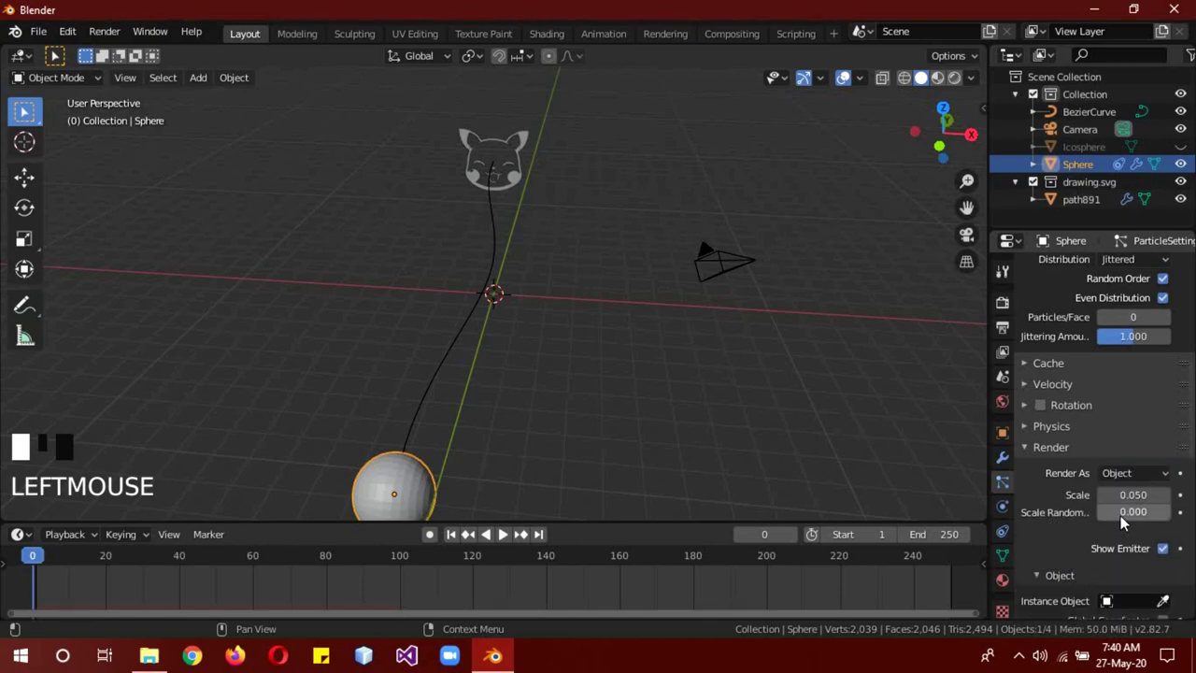
left_click_drag(1164, 513, 1179, 520)
Use the Icosphere as each particle's shape and set the gravity weight to 0.3.
scroll(1084, 534, "down", 3)
left_click(1126, 496)
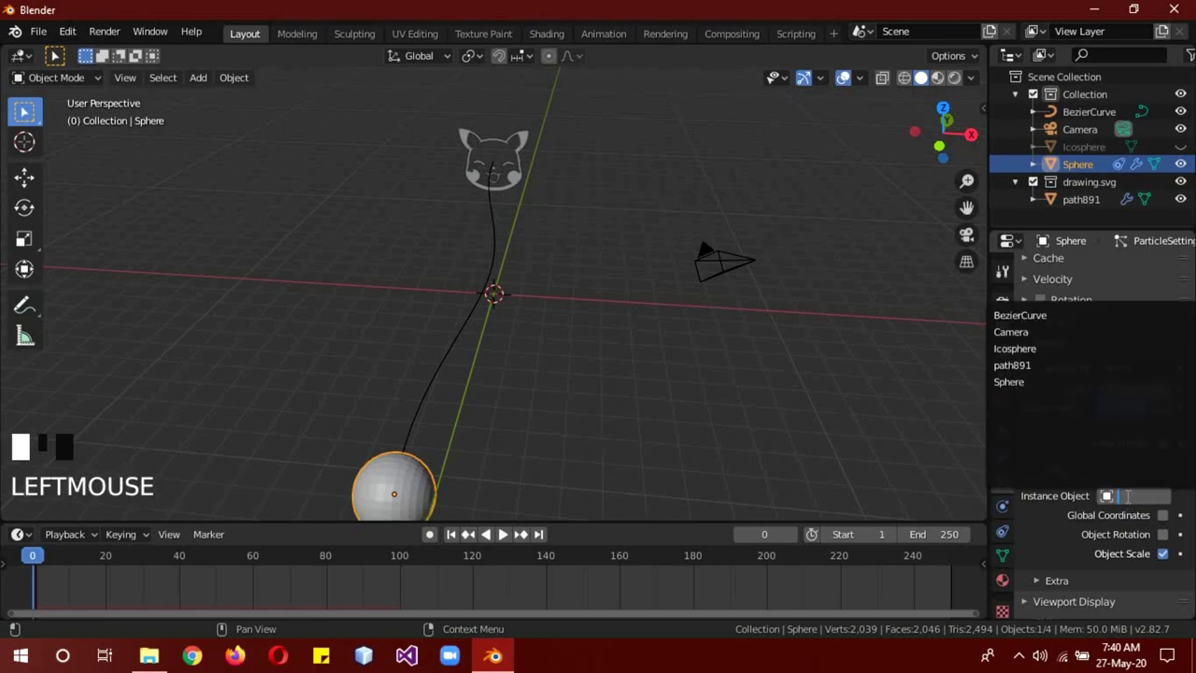
left_click(1027, 349)
scroll(1068, 487, "down", 2)
scroll(1068, 487, "down", 5)
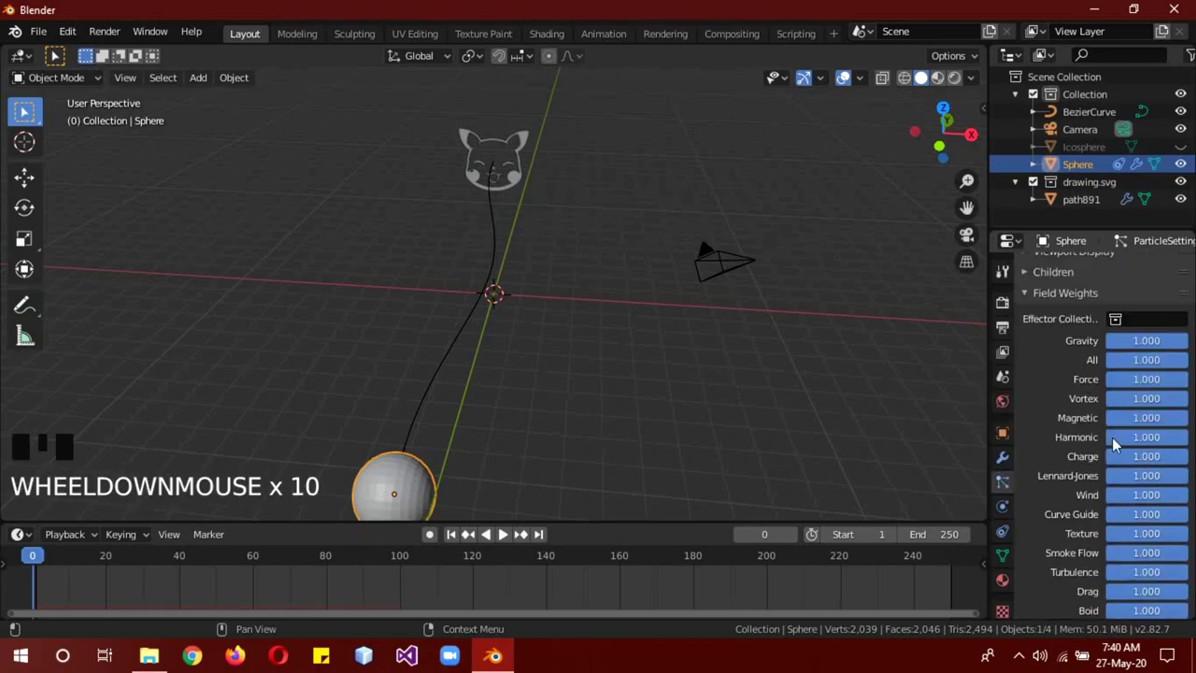
left_click(1123, 339)
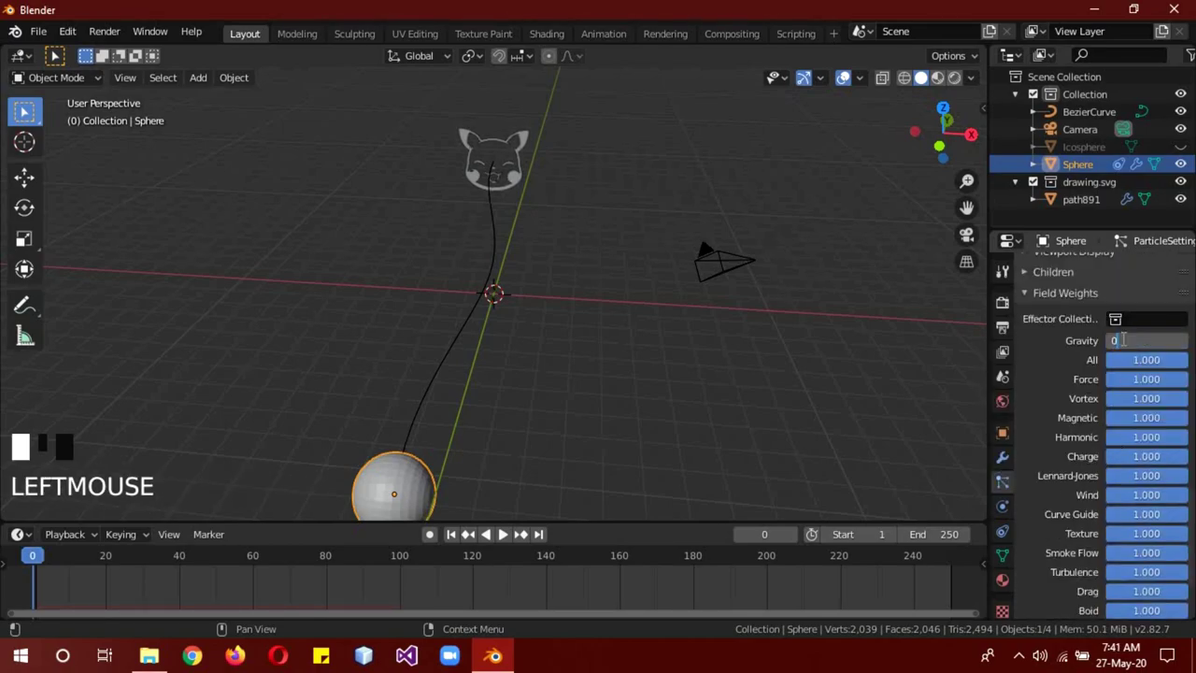
type("0.3")
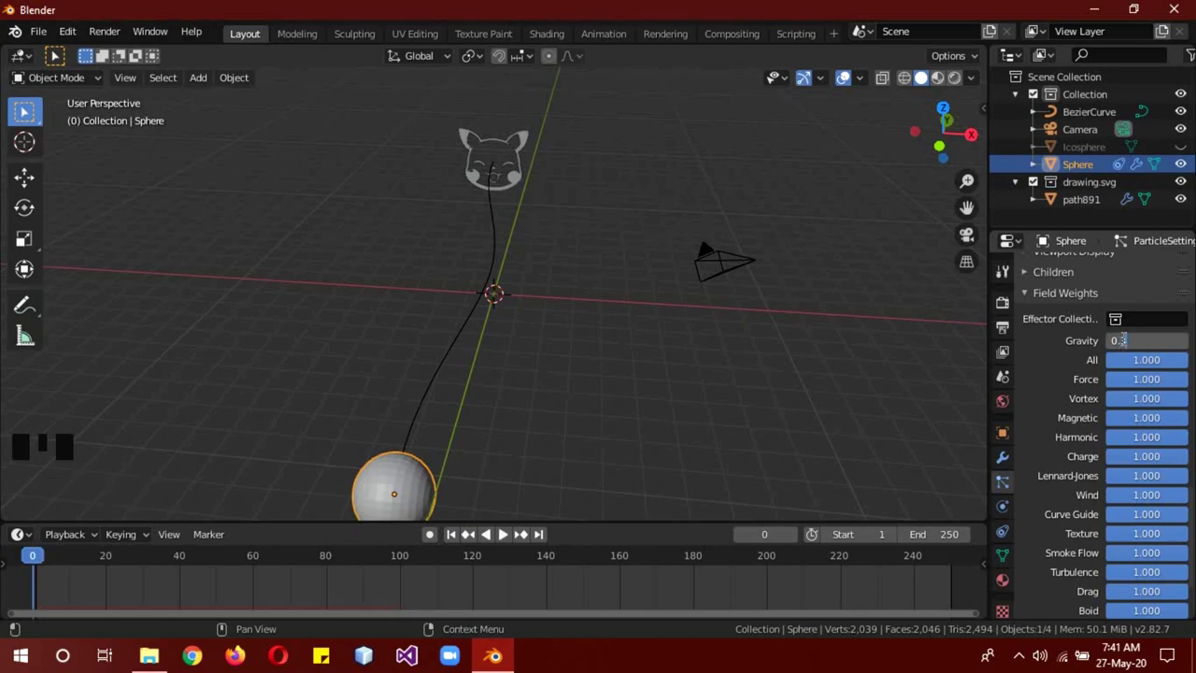
key("Return")
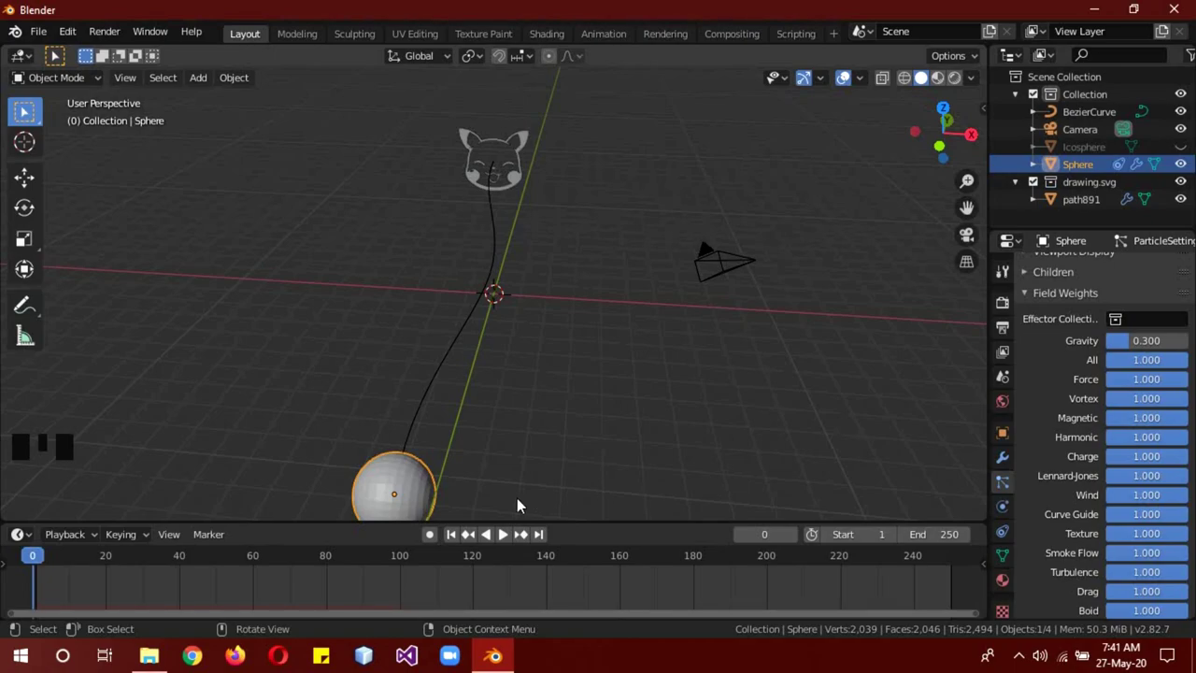
Play the animation, pause at frame 62, and orbit to view the sphere's particle trail along the curve.
left_click(439, 382)
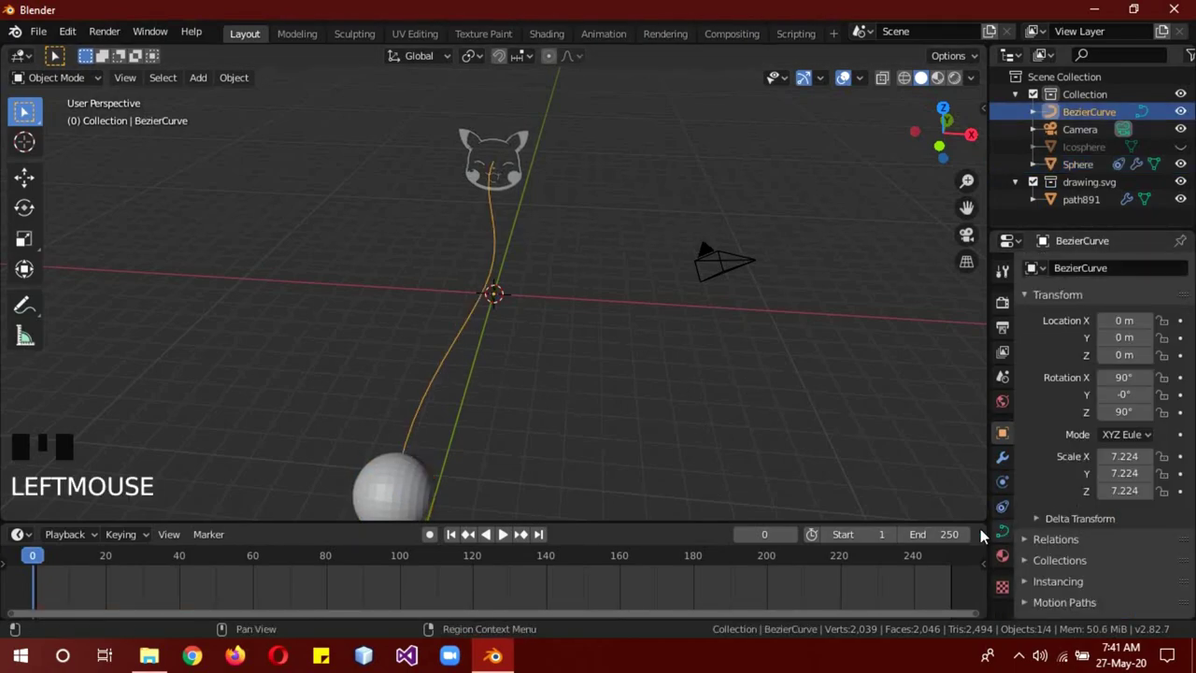
left_click(406, 492)
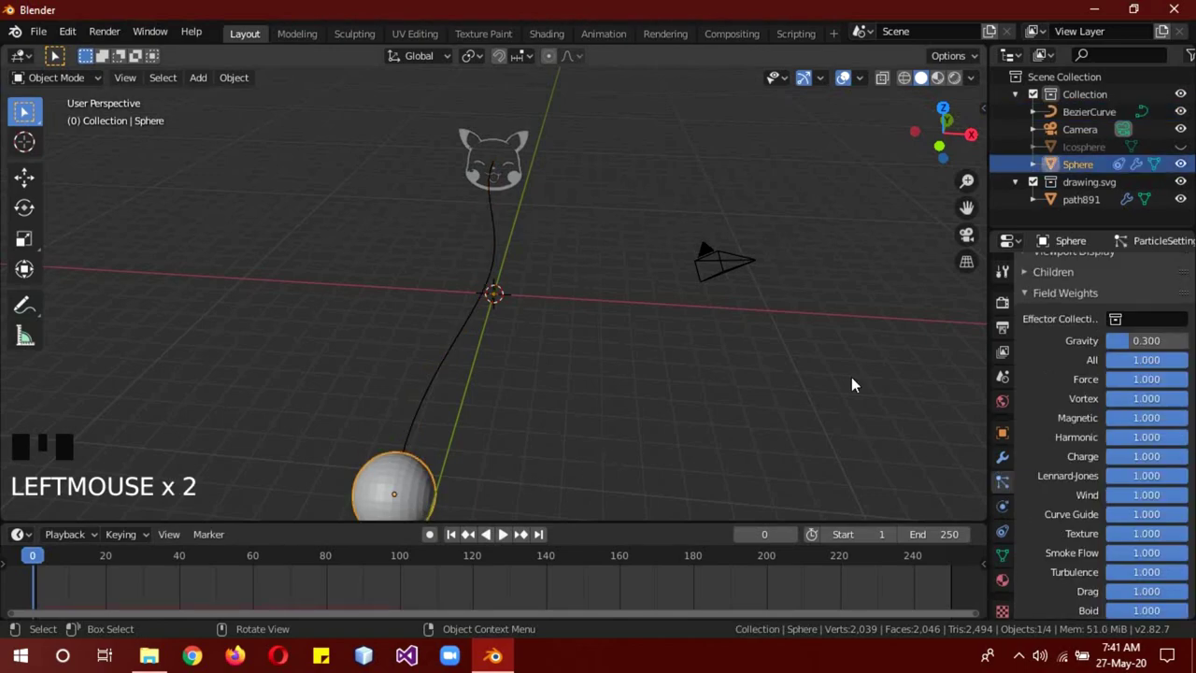
left_click(502, 533)
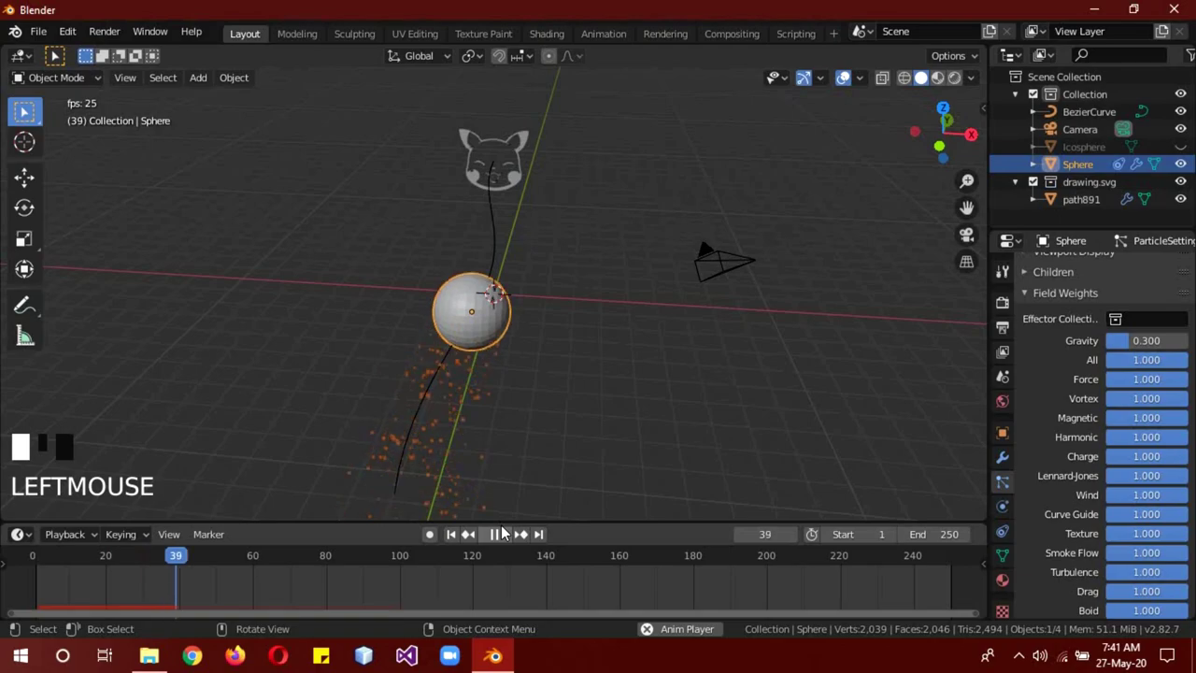
left_click(498, 534)
middle_click_drag(524, 439, 472, 231)
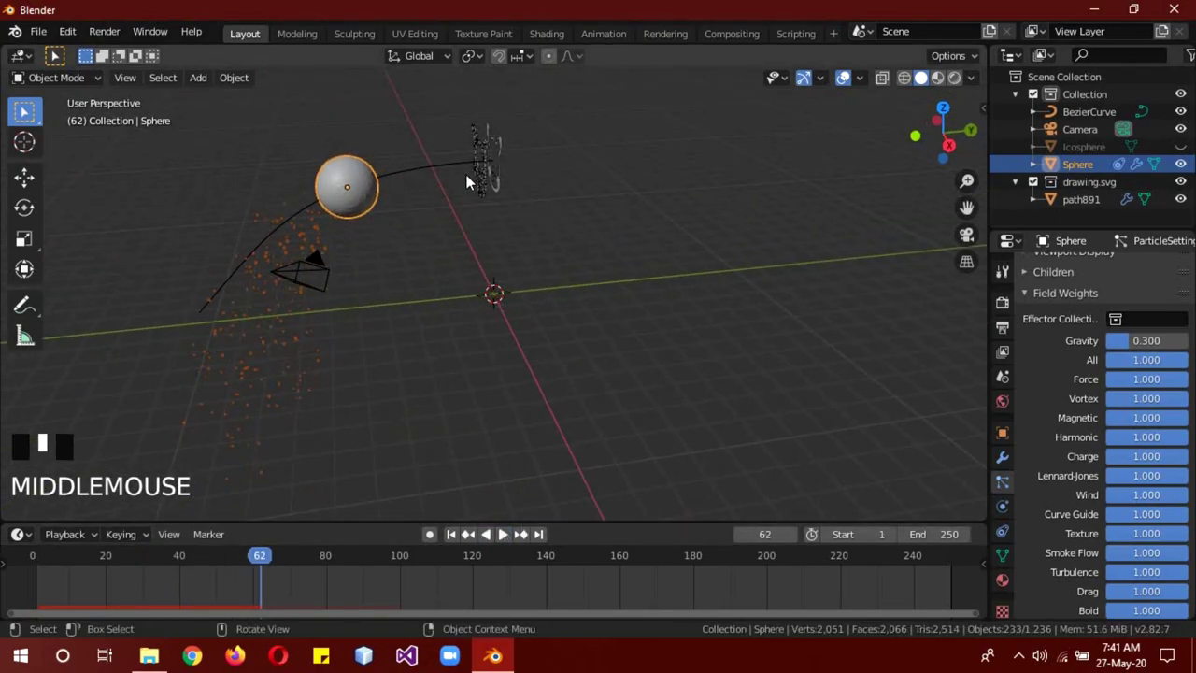
middle_click_drag(472, 181, 517, 183)
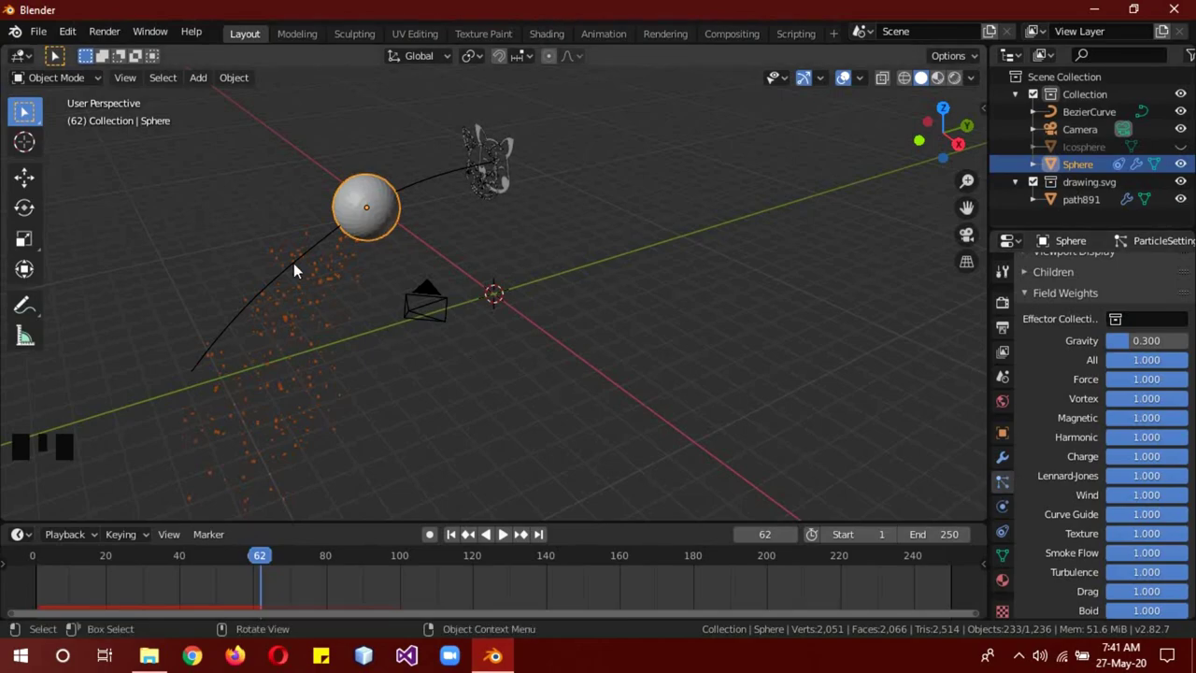
Set the BezierCurve's path animation frames to 50.
left_click(417, 185)
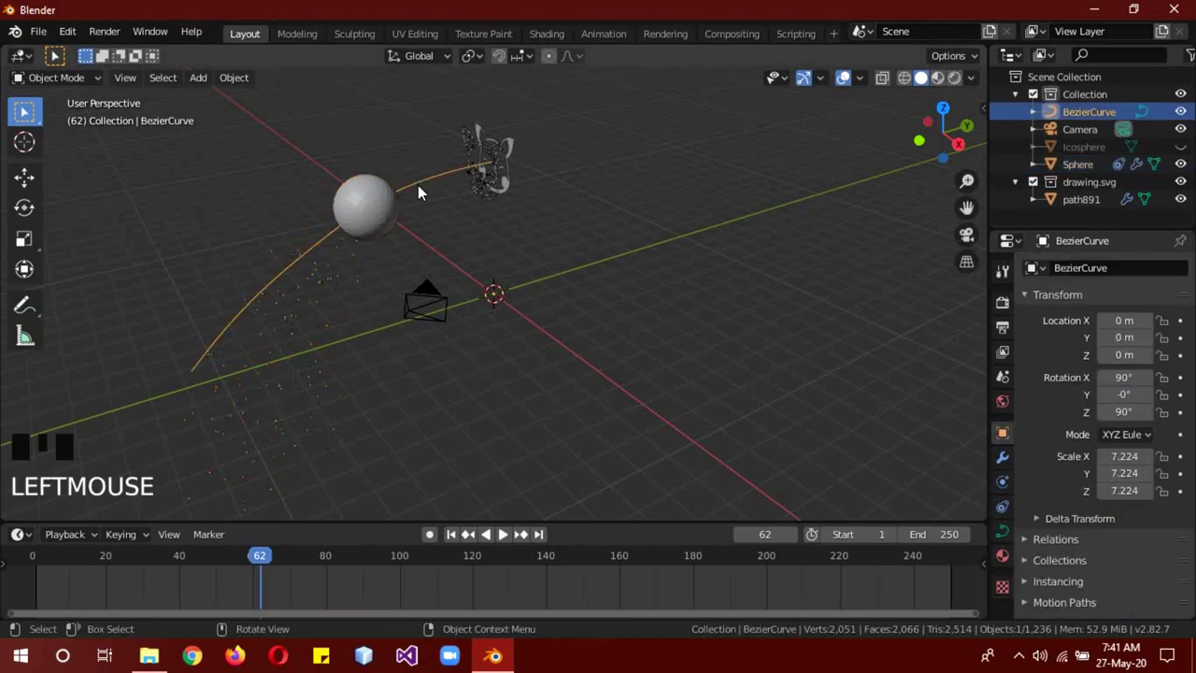
left_click(1002, 530)
scroll(1059, 486, "down", 4)
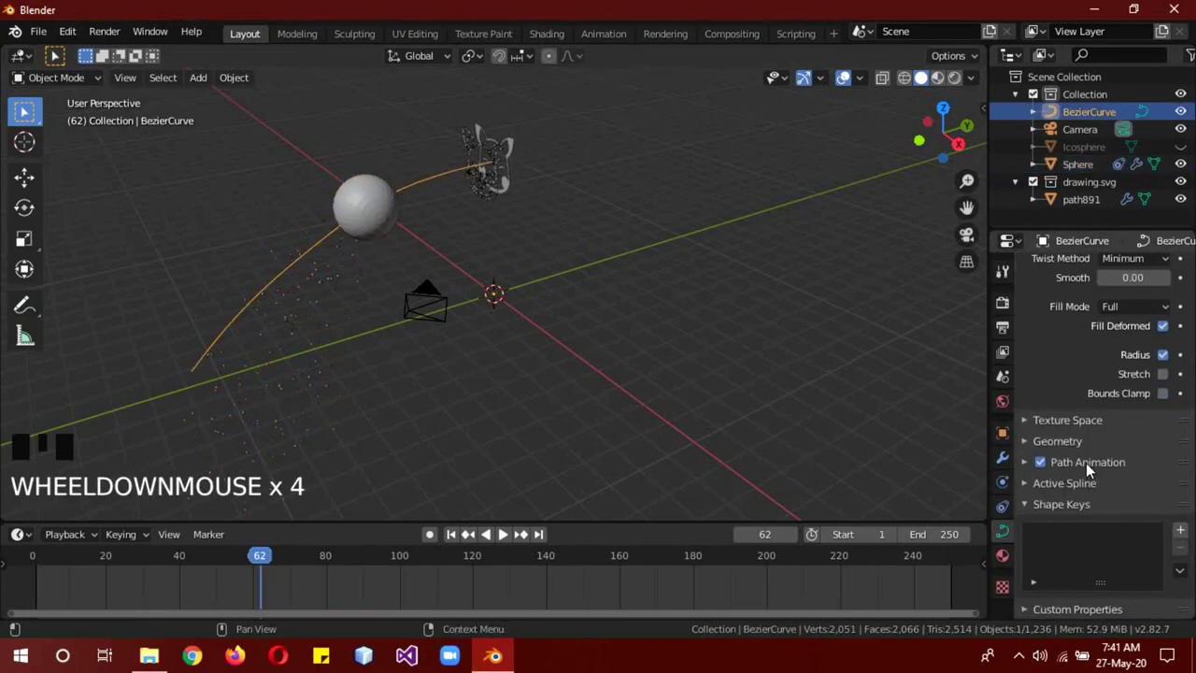
left_click(1085, 463)
double_click(1127, 487)
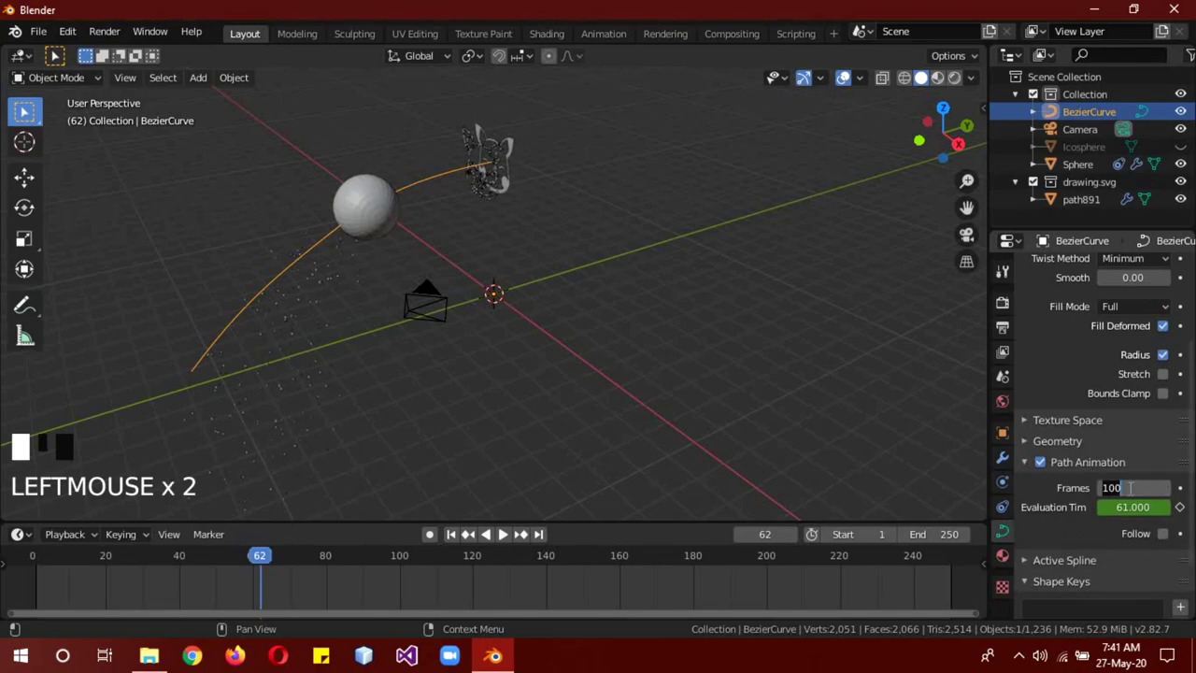
type("50")
key("Return")
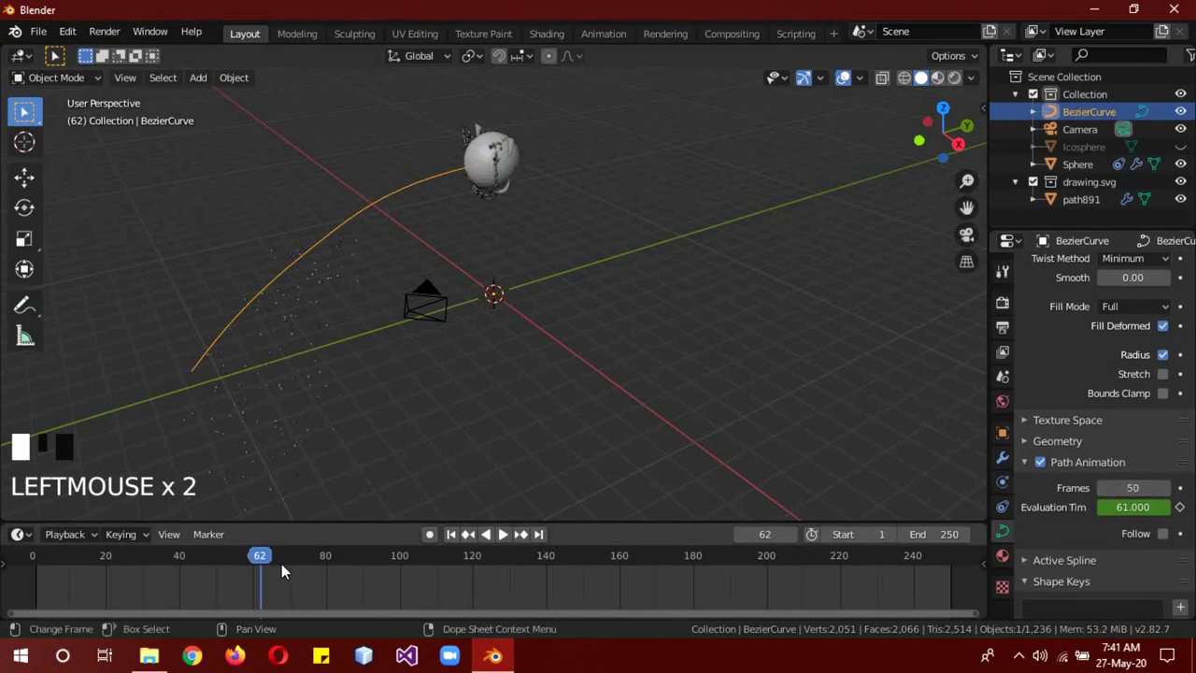
Play the animation to check the faster timing, then rewind to frame 0.
left_click_drag(282, 564, 28, 561)
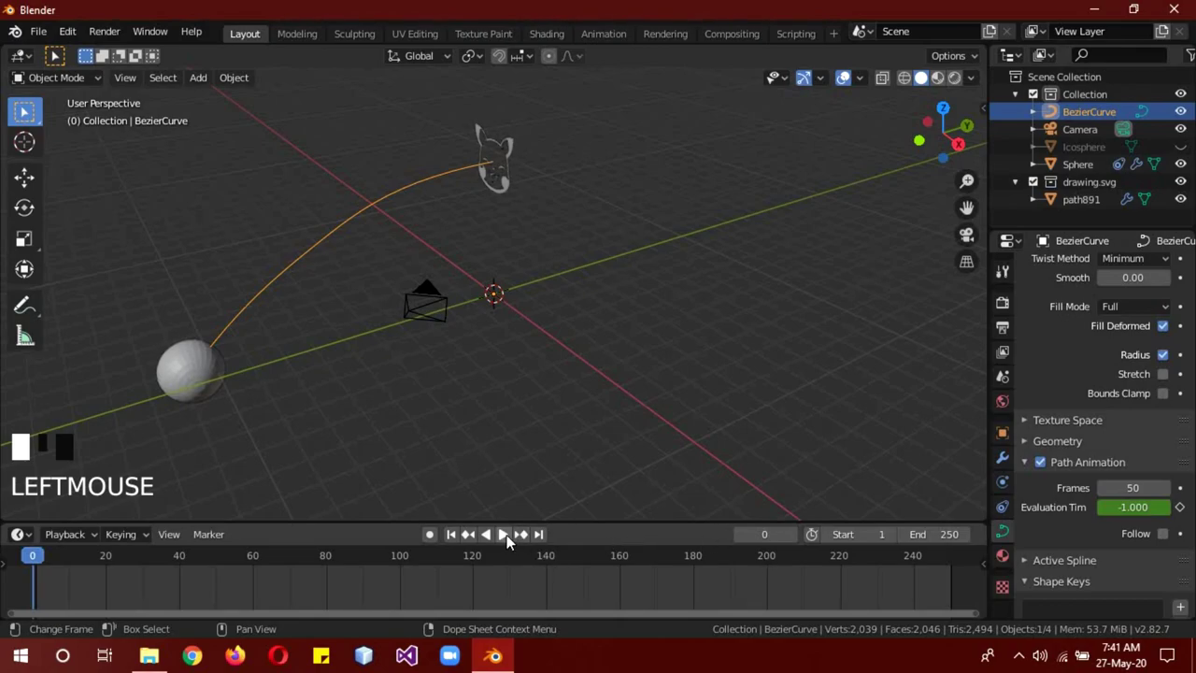
left_click(507, 535)
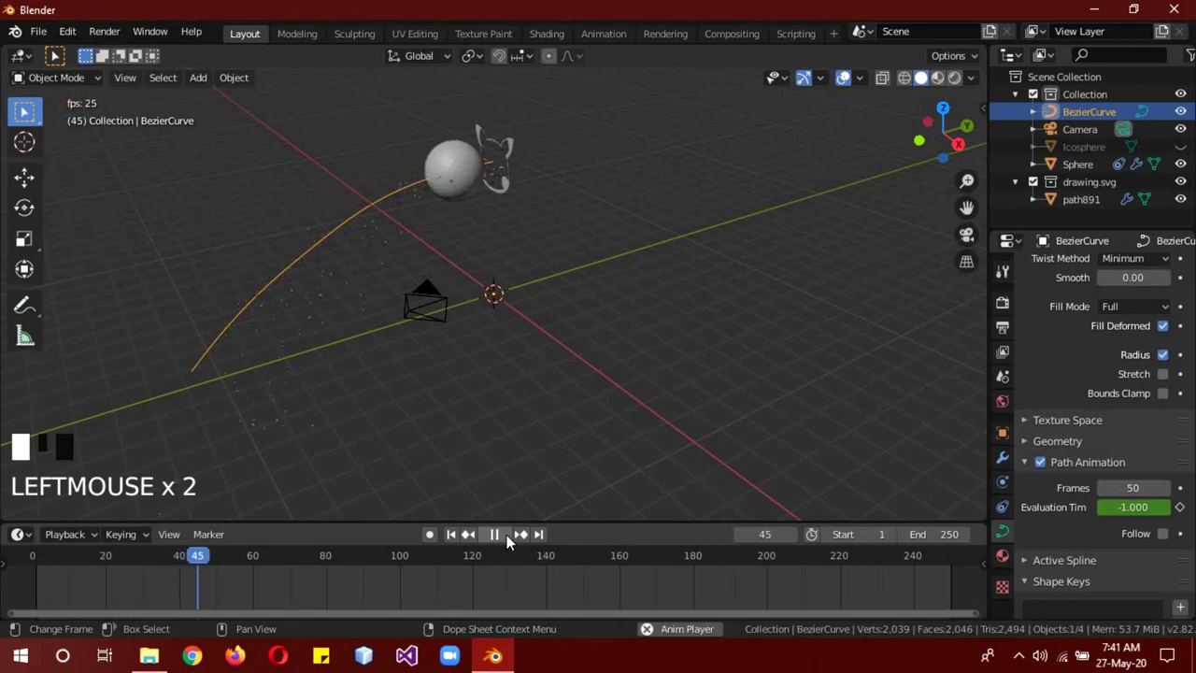
left_click(506, 534)
left_click_drag(266, 561, 32, 561)
Set the sphere's Follow Path offset to 20.
left_click(185, 375)
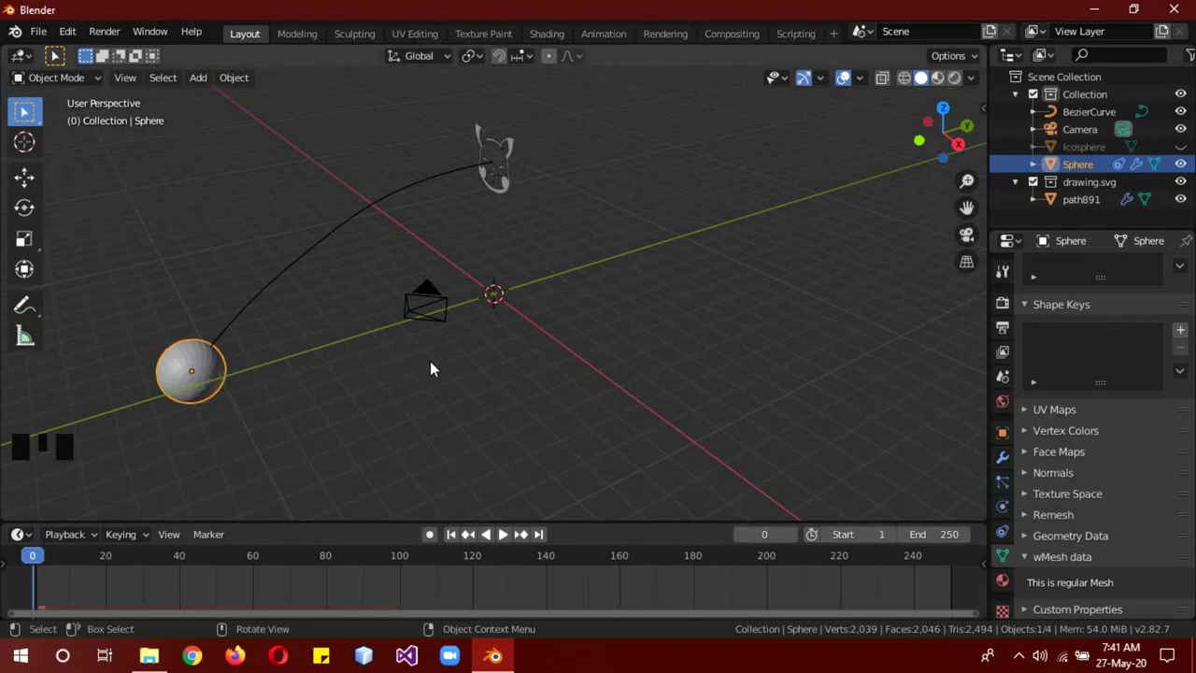
left_click(1003, 482)
left_click(1003, 505)
left_click(1003, 531)
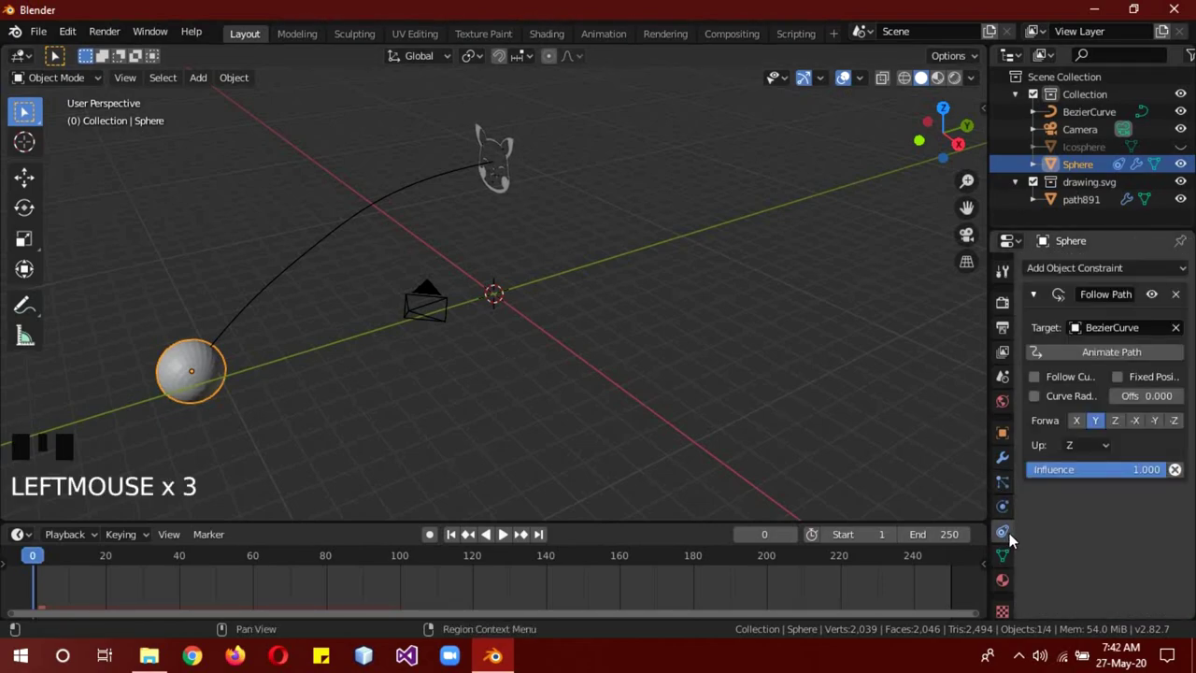
left_click(1138, 395)
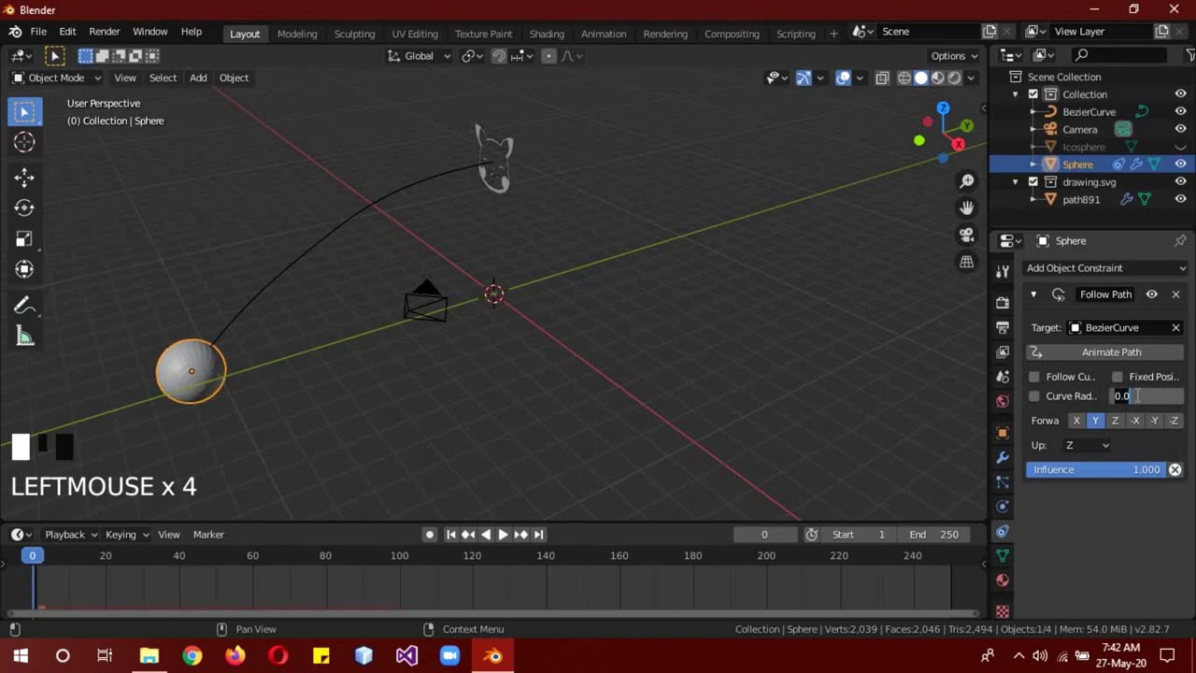
key("Return")
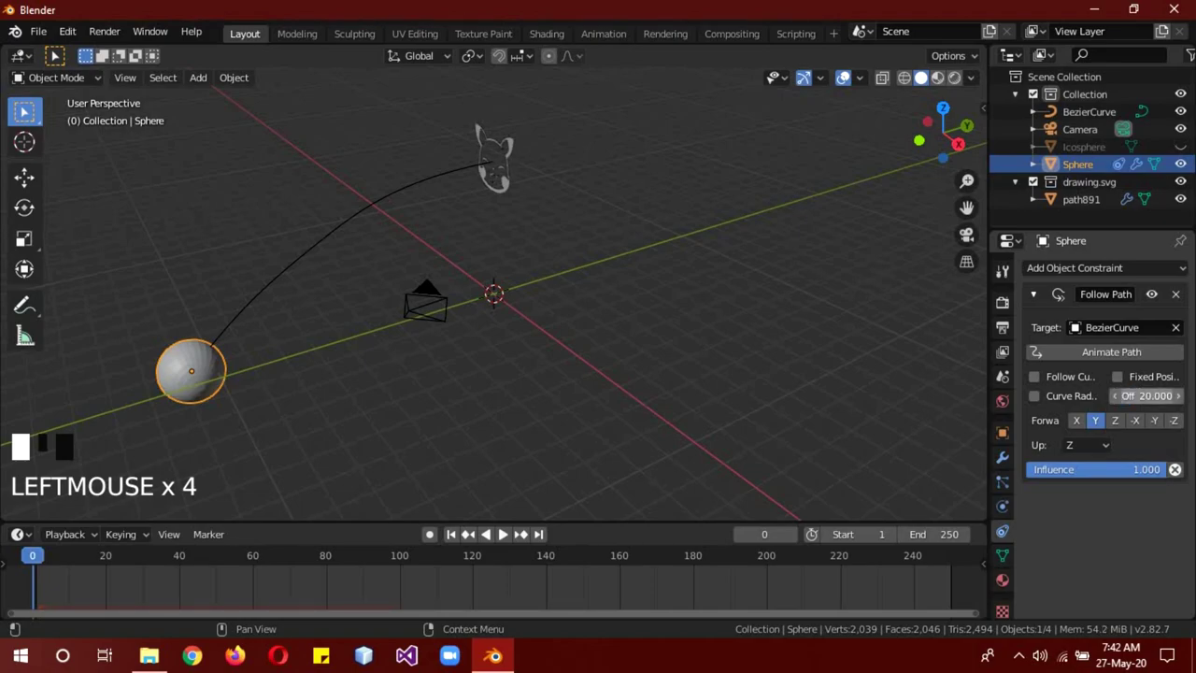
Preview the animation with the offset, rewind to frame 0, and reset the offset to 0.
left_click(503, 534)
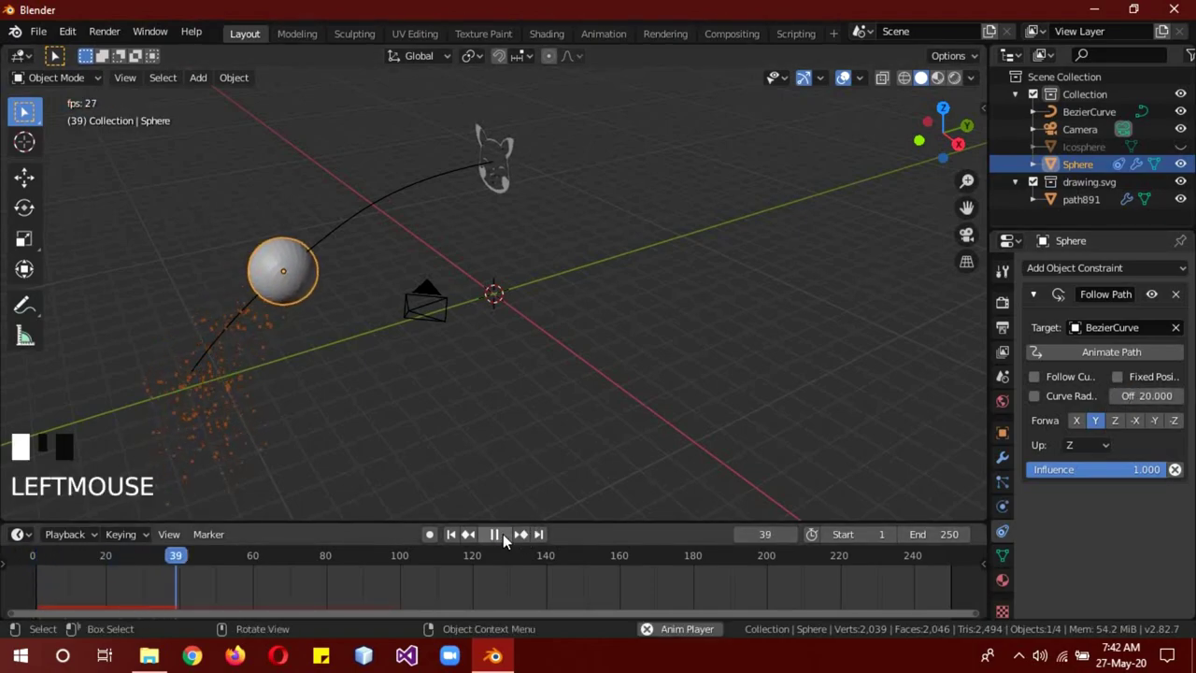
left_click(503, 534)
left_click_drag(240, 556, 32, 560)
left_click_drag(1159, 396, 1142, 400)
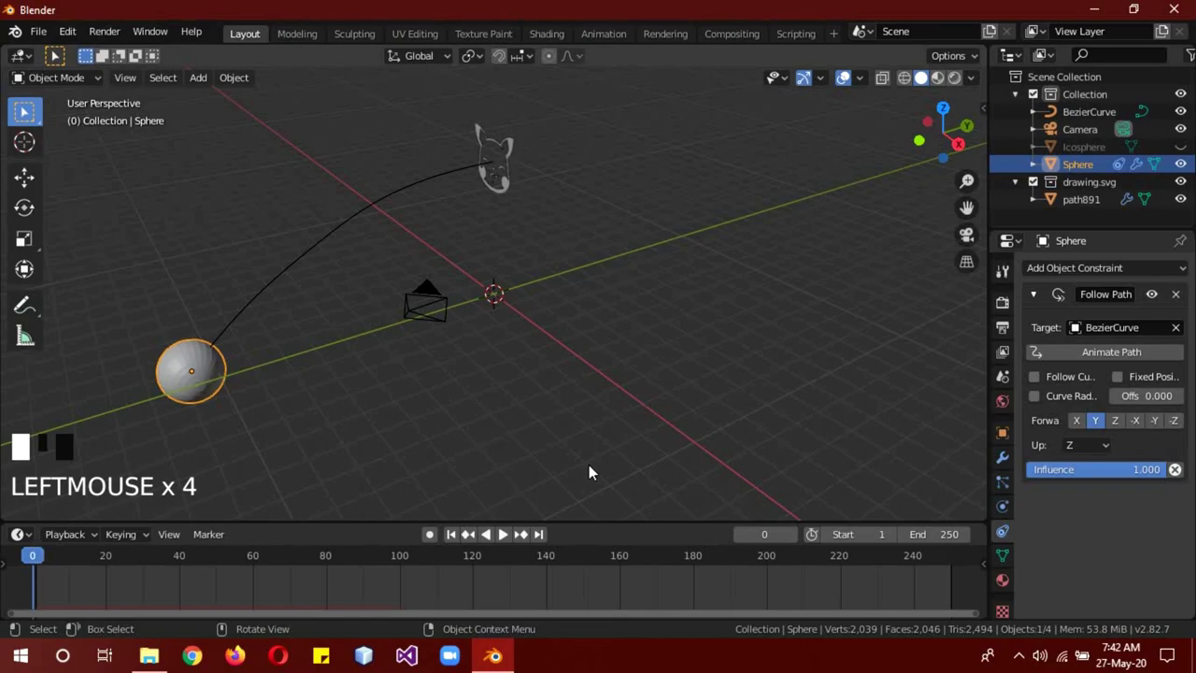
Switch to rendered shading, deselect all, and play the animation to frame 80.
key("z")
key("alt+a")
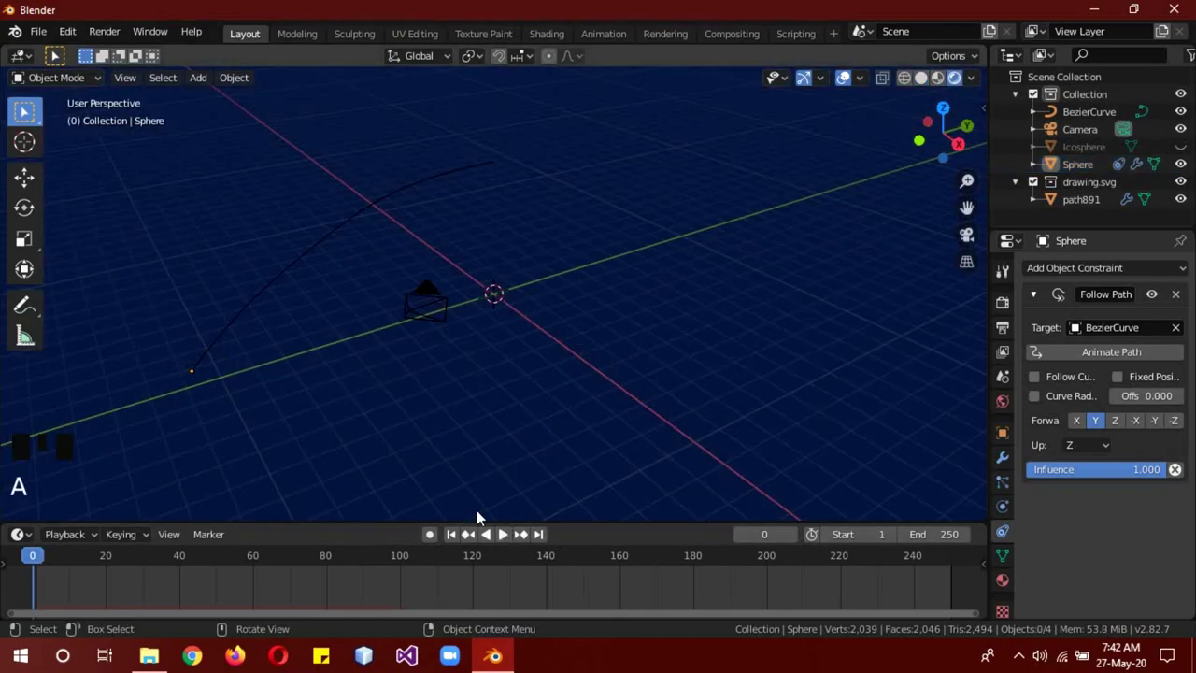
left_click(501, 533)
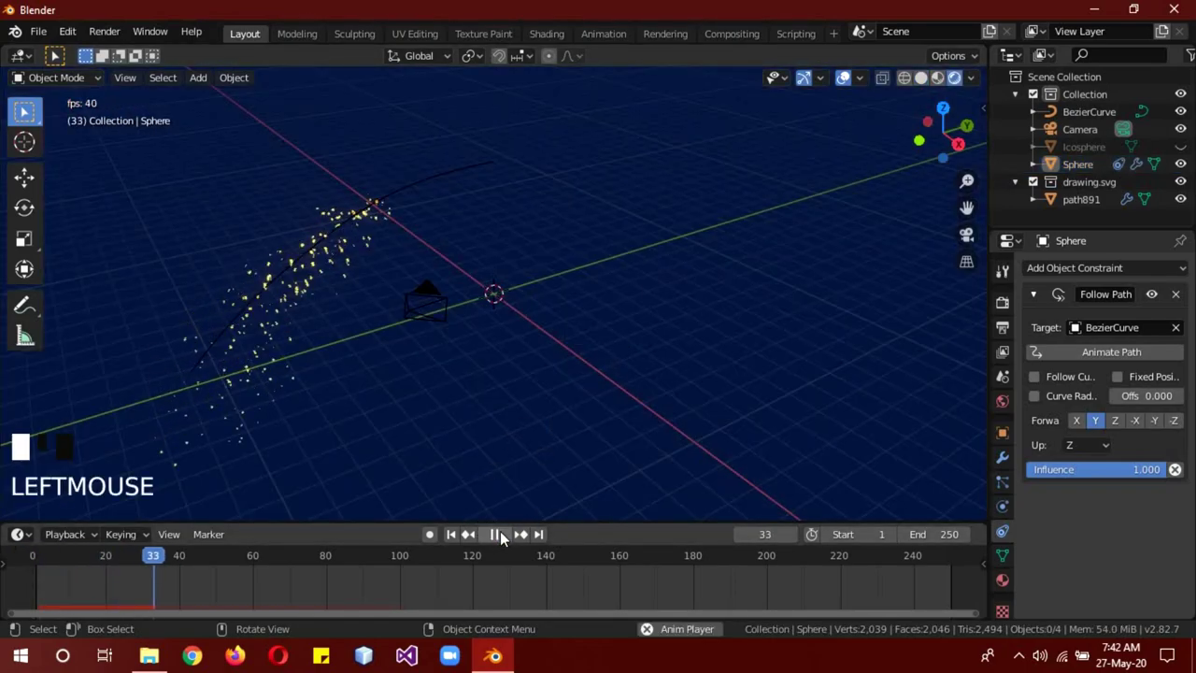
left_click(498, 533)
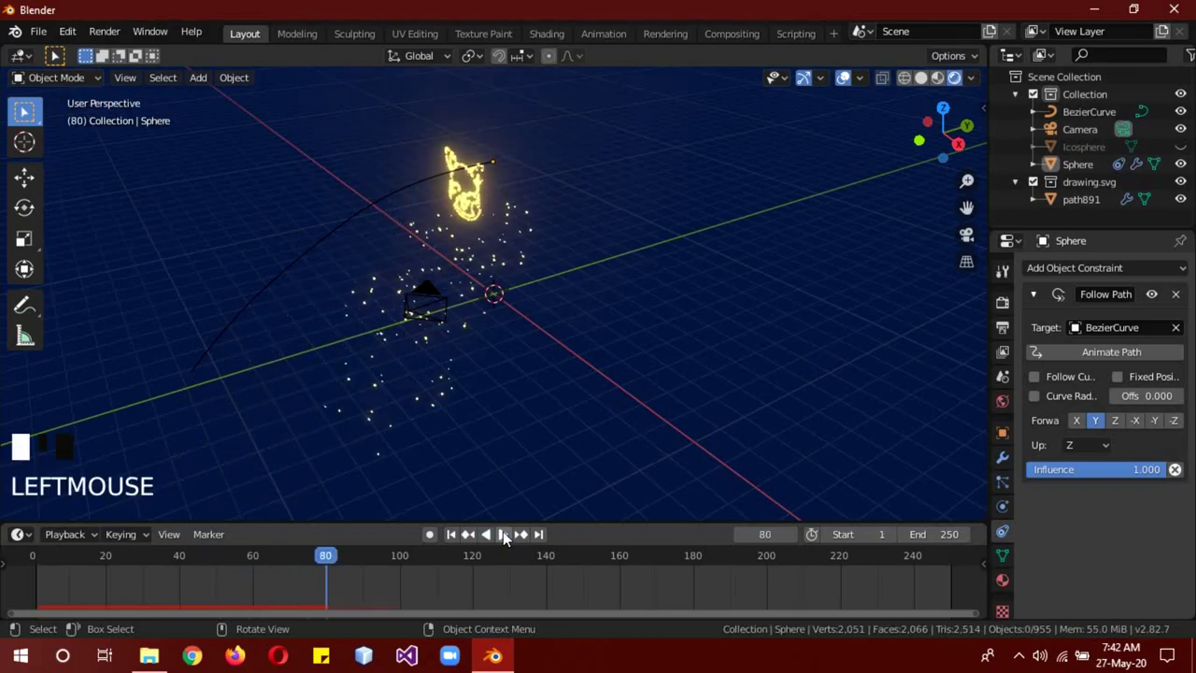
Orbit to face the curve, return to frame 0, and select the path891 outline.
middle_click_drag(532, 298, 564, 321)
left_click_drag(347, 551, 287, 555)
key("Escape")
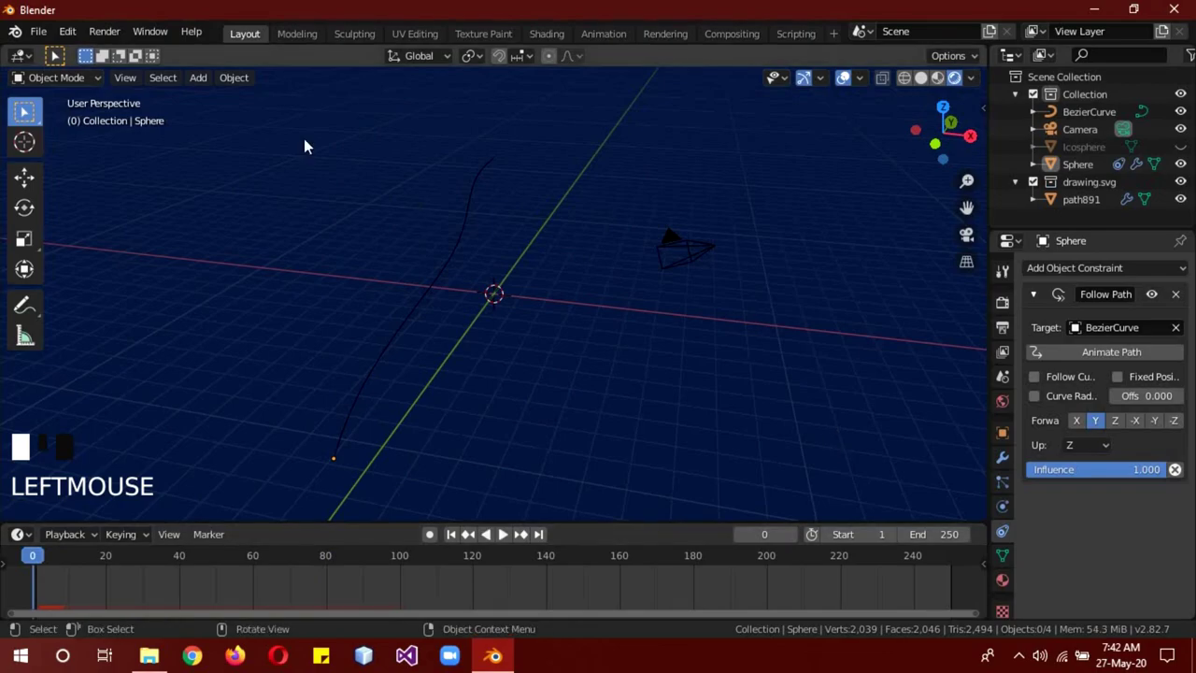
left_click(473, 161)
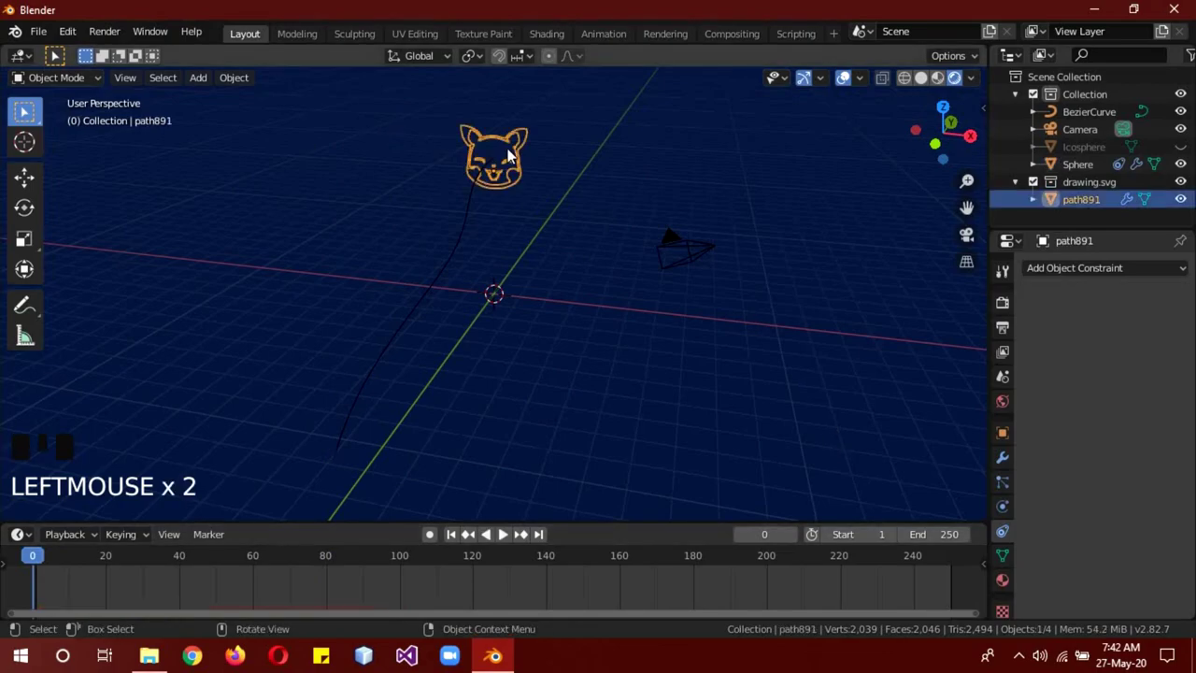
Set path891's particle lifetime randomness to 0.5.
left_click(1002, 480)
scroll(1072, 401, "up", 20)
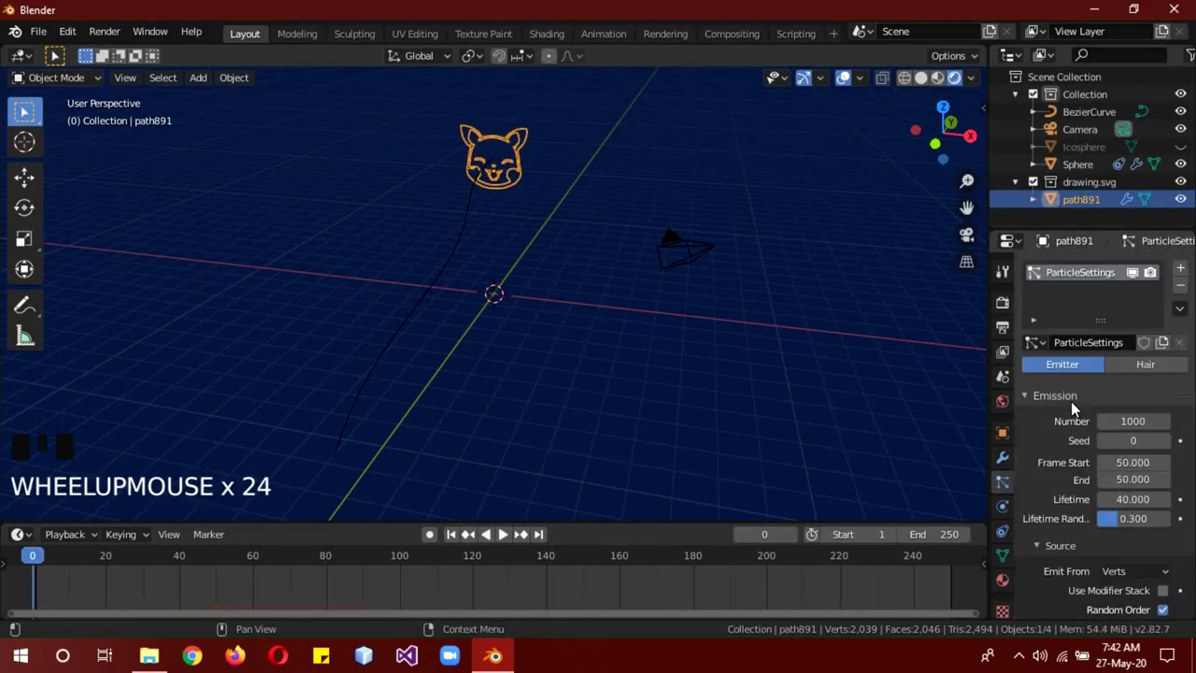
left_click_drag(1132, 519, 1149, 529)
double_click(1154, 520)
type("0.5")
key("Return")
Add a force field to the scene with strength 3.
key("shift+a")
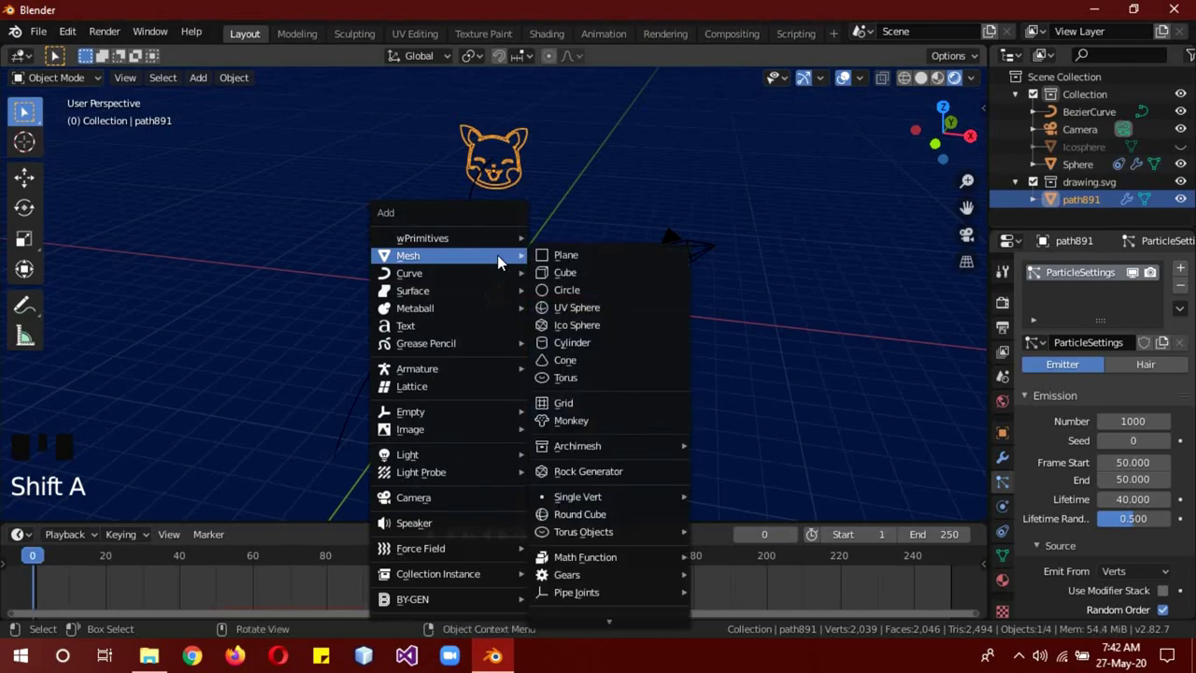
mouse_move(472, 551)
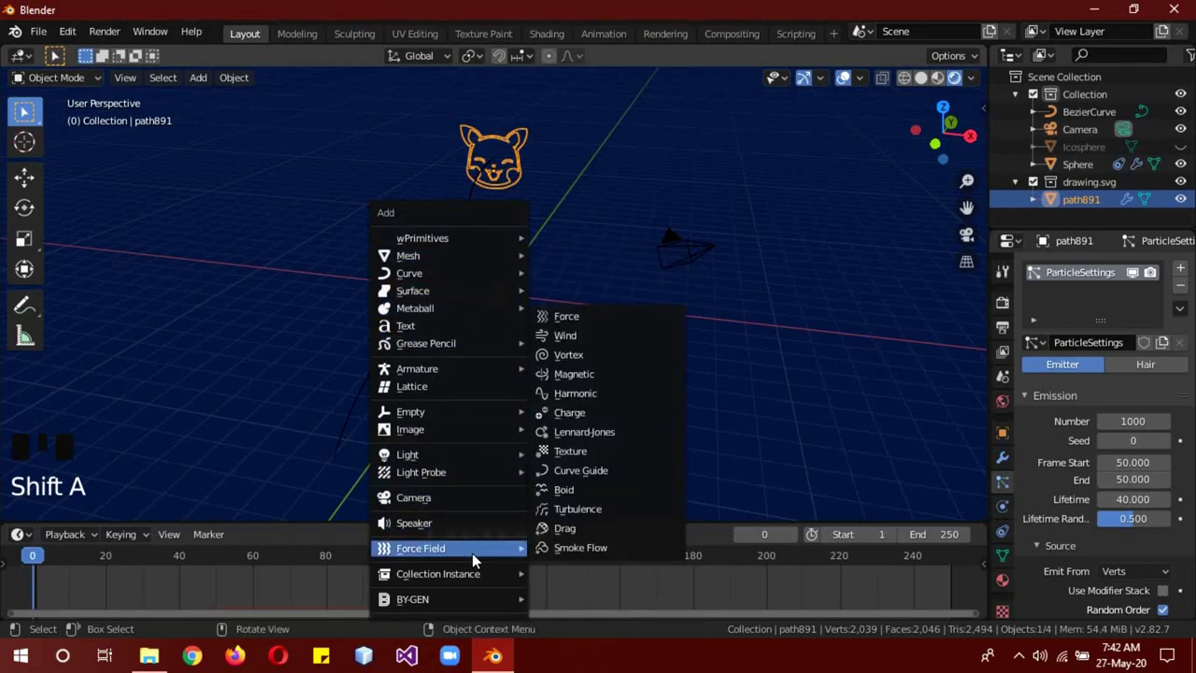
left_click(604, 524)
left_click(1002, 457)
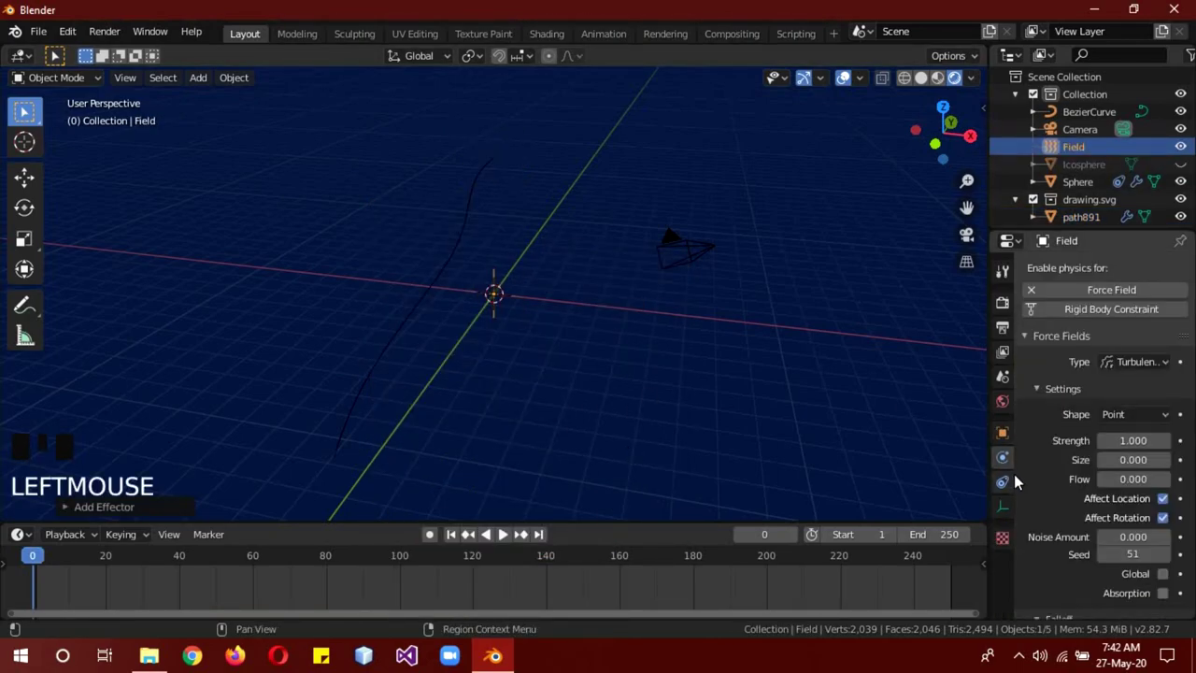
double_click(1131, 440)
type("3")
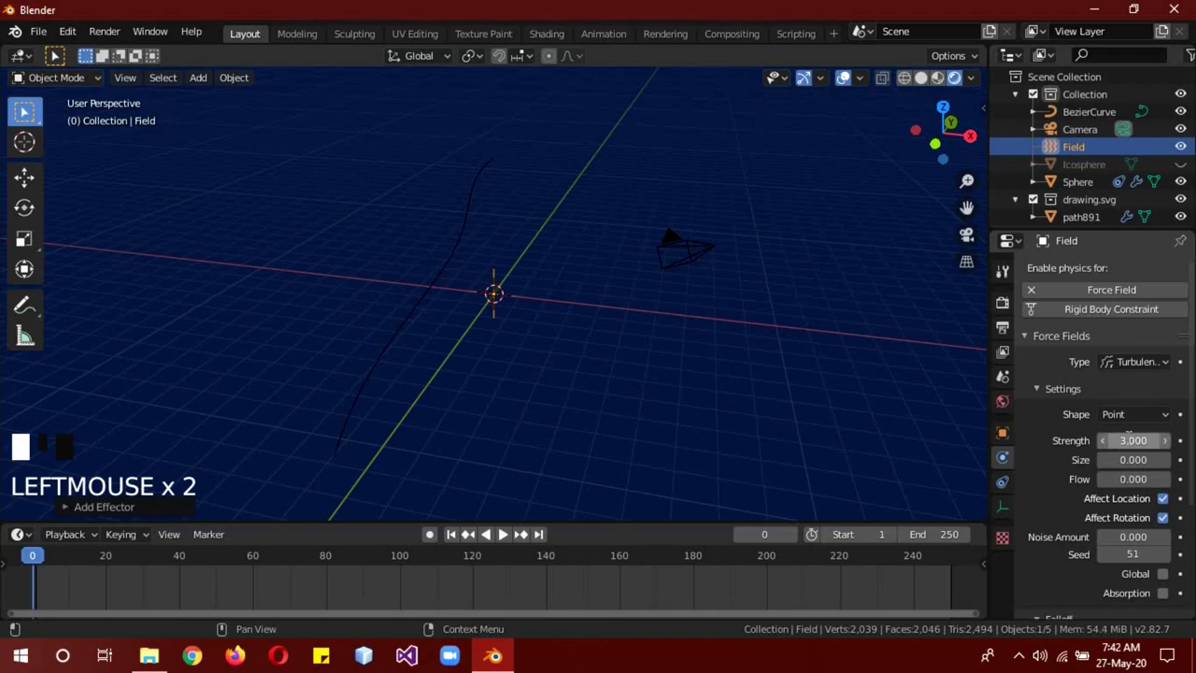
key("Return")
Play the animation to watch the turbulence affect the burst, then pause.
left_click(502, 534)
middle_click_drag(687, 415, 604, 411)
left_click(496, 534)
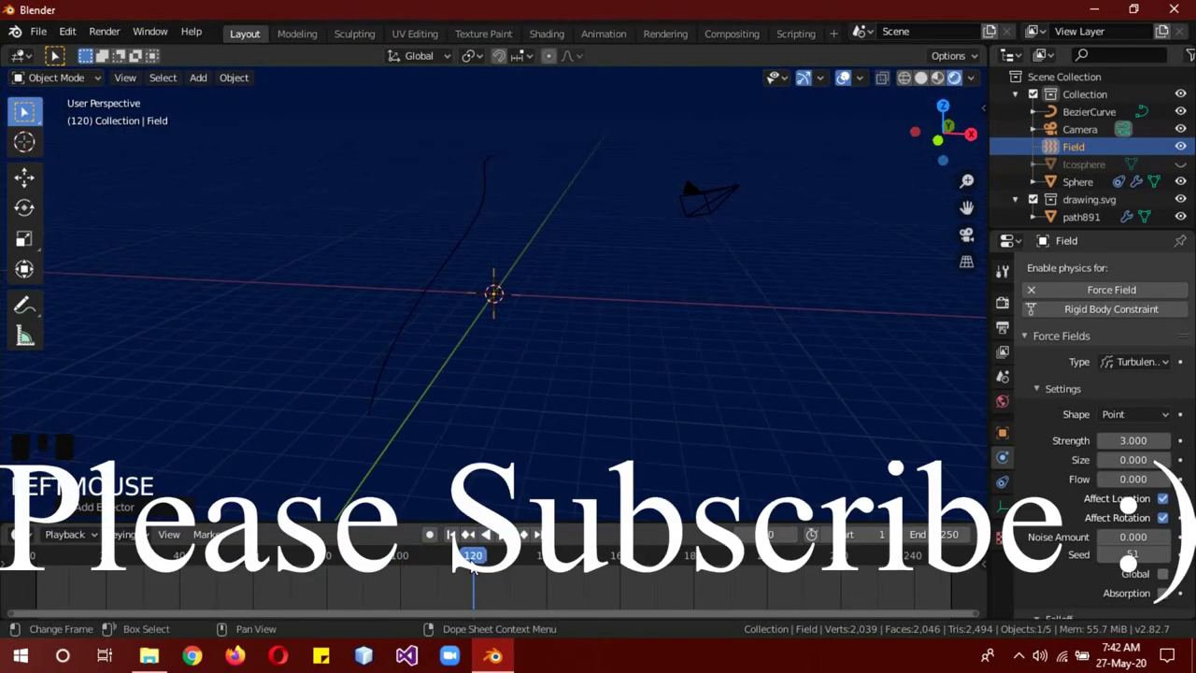